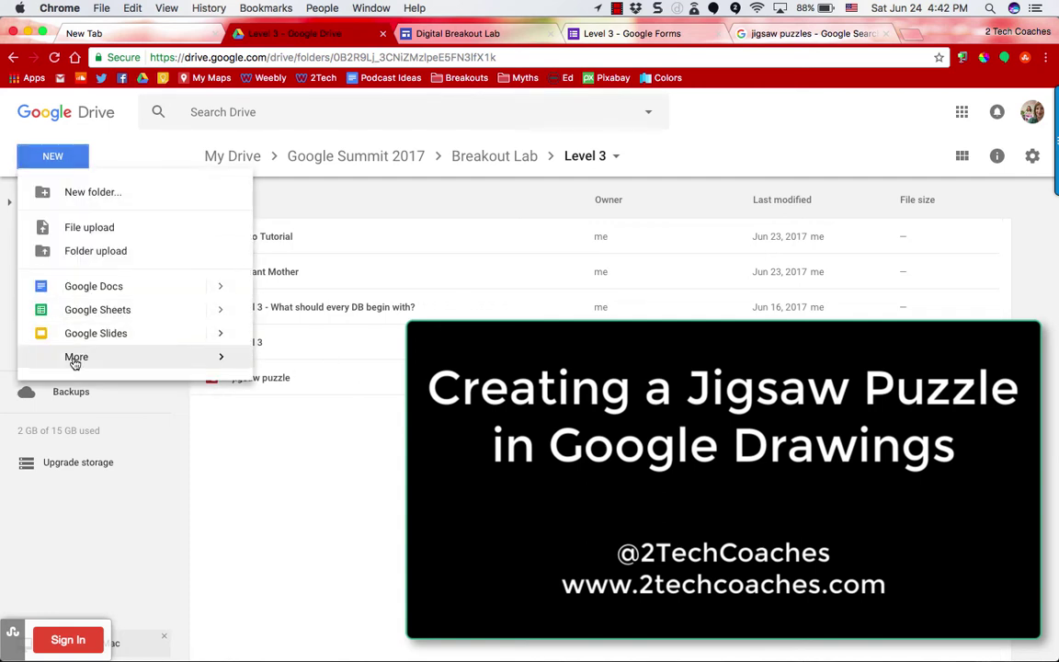
- Create a new Google Drawings file in the Level 3 Drive folder
{"action": "mouse_move", "coordinate": [75, 361]}
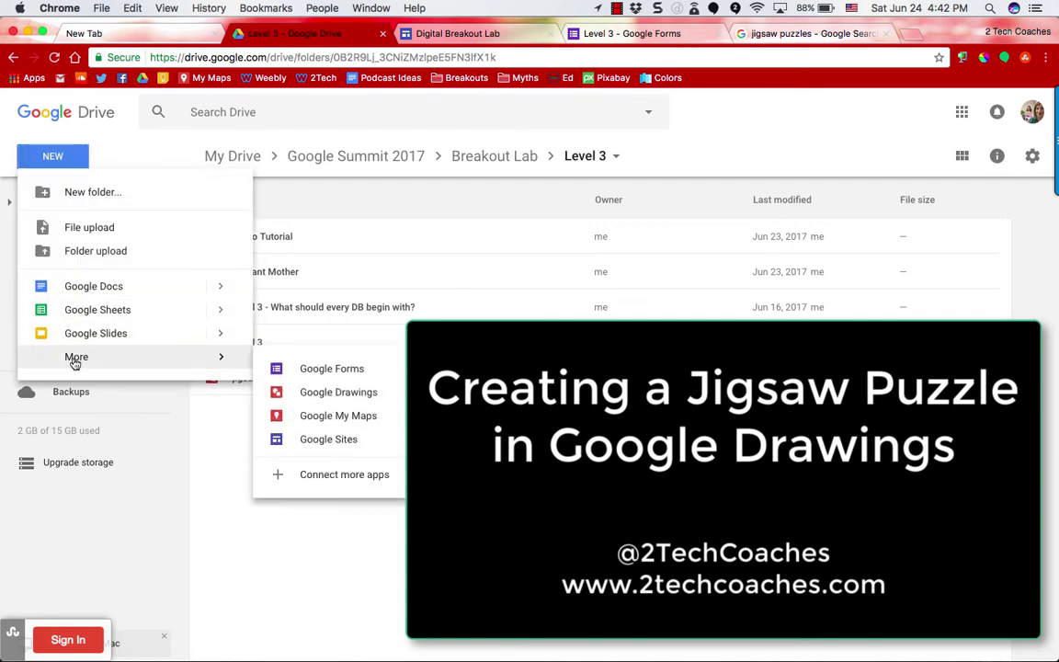
{"action": "left_click", "coordinate": [338, 396]}
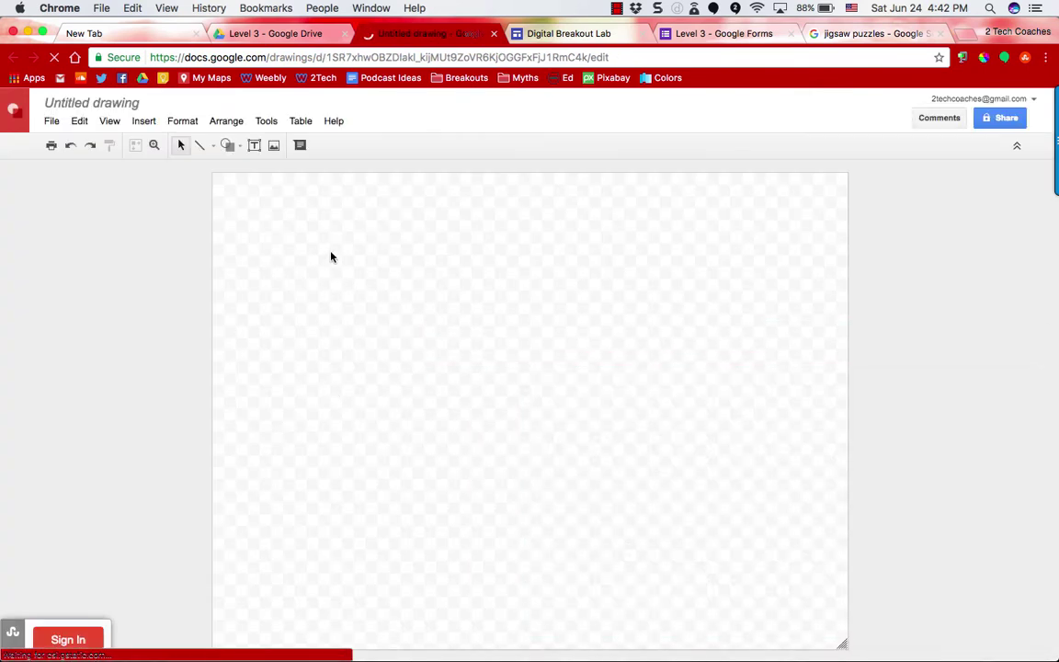
- Paste the copied rainbow puzzle ring image and shrink the canvas width to fit it
{"action": "right_click", "coordinate": [332, 258]}
{"action": "left_click", "coordinate": [378, 312]}
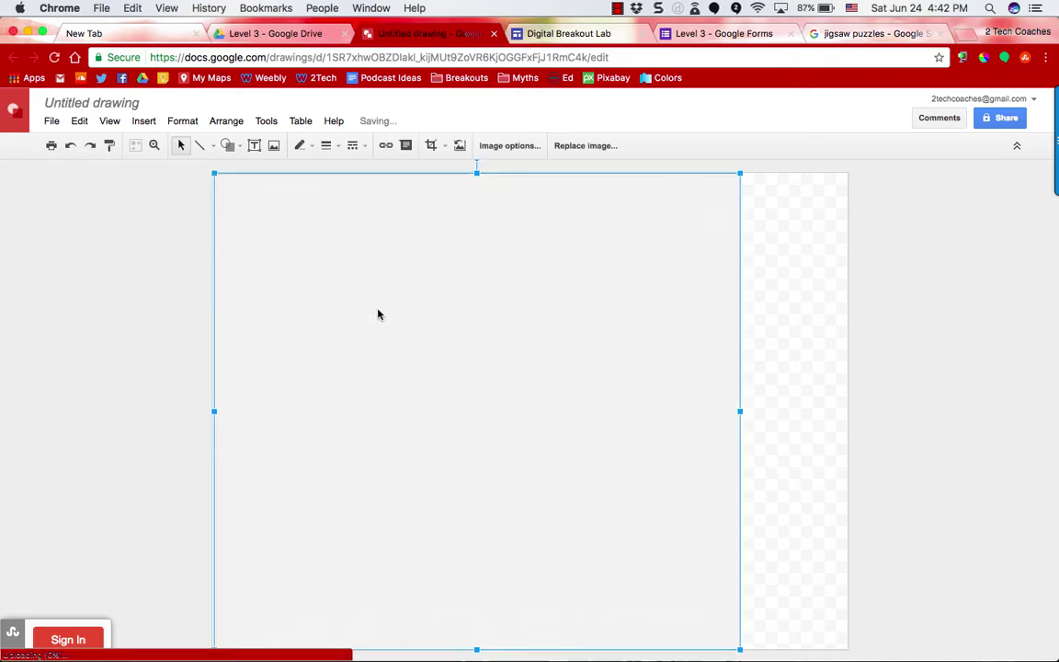
{"action": "left_click", "coordinate": [787, 550]}
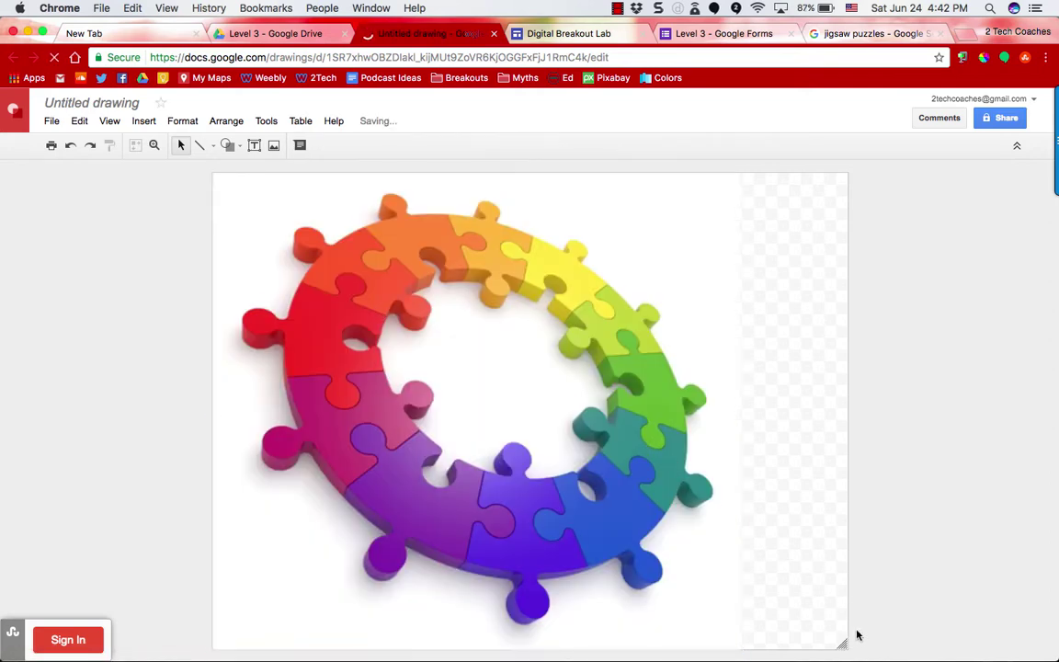
{"action": "left_click_drag", "start_coordinate": [843, 643], "coordinate": [740, 652]}
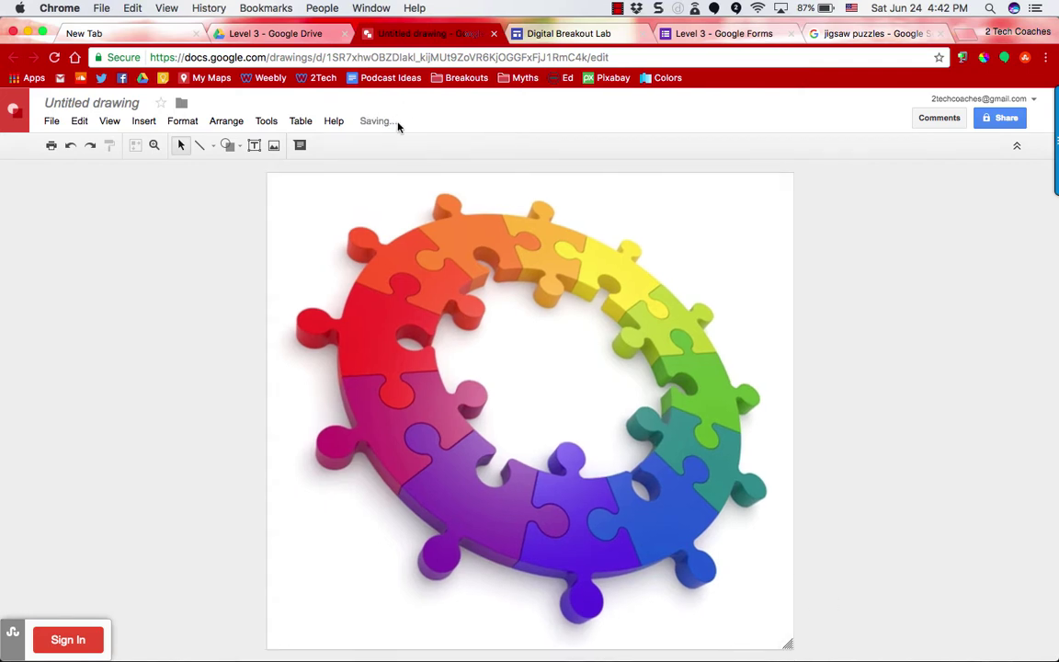
- Add a text box reading "What" and place it on the red puzzle piece
{"action": "left_click", "coordinate": [261, 151]}
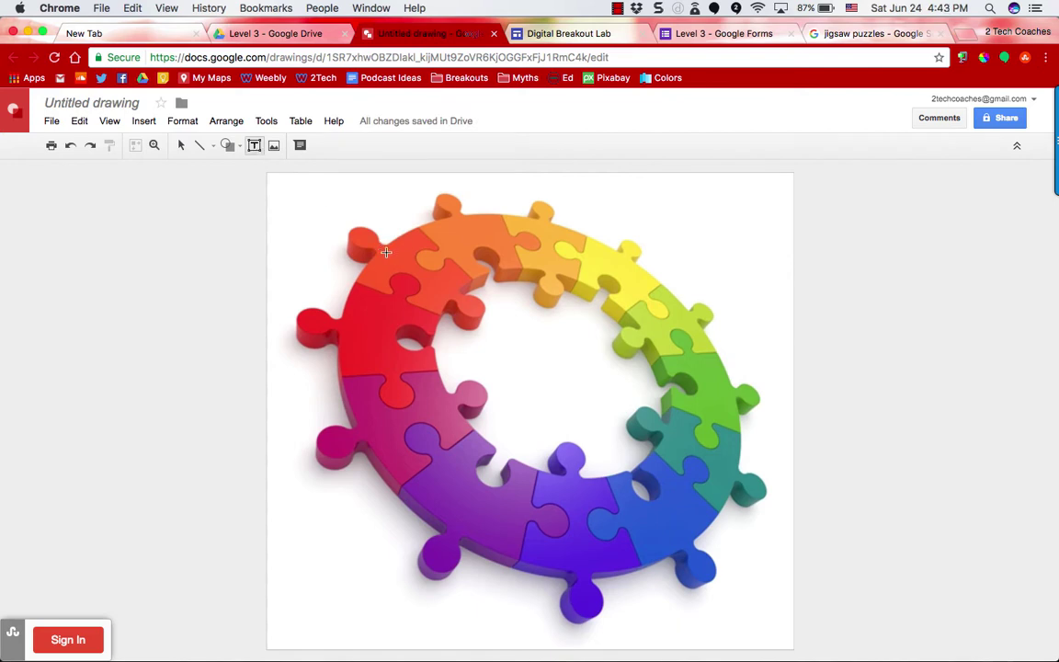
{"action": "left_click_drag", "start_coordinate": [479, 292], "coordinate": [479, 294]}
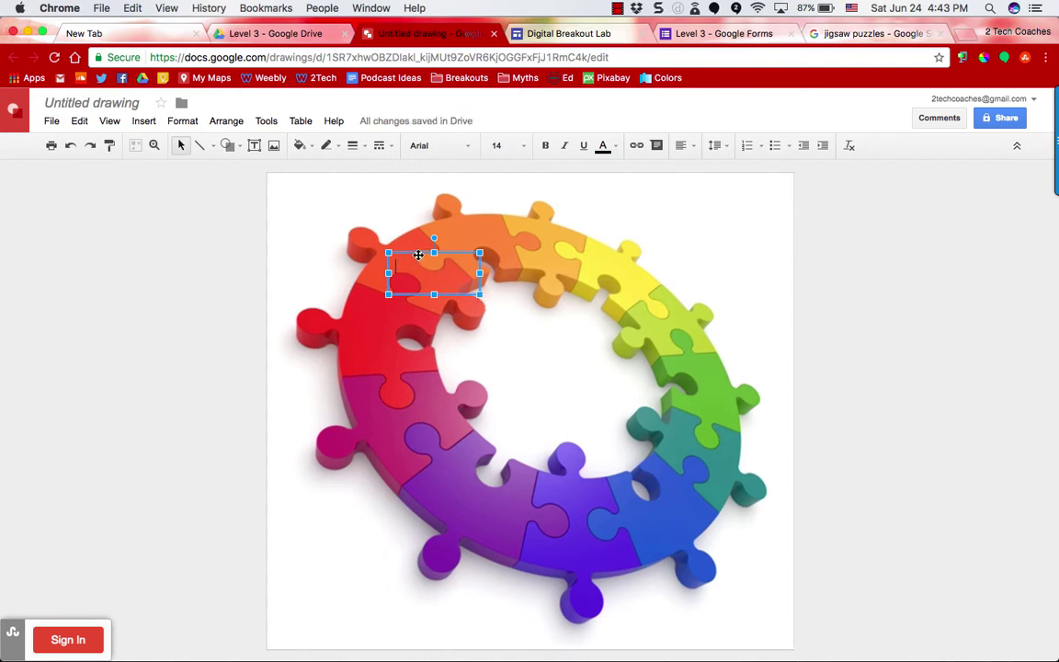
{"action": "left_click_drag", "start_coordinate": [415, 254], "coordinate": [399, 250]}
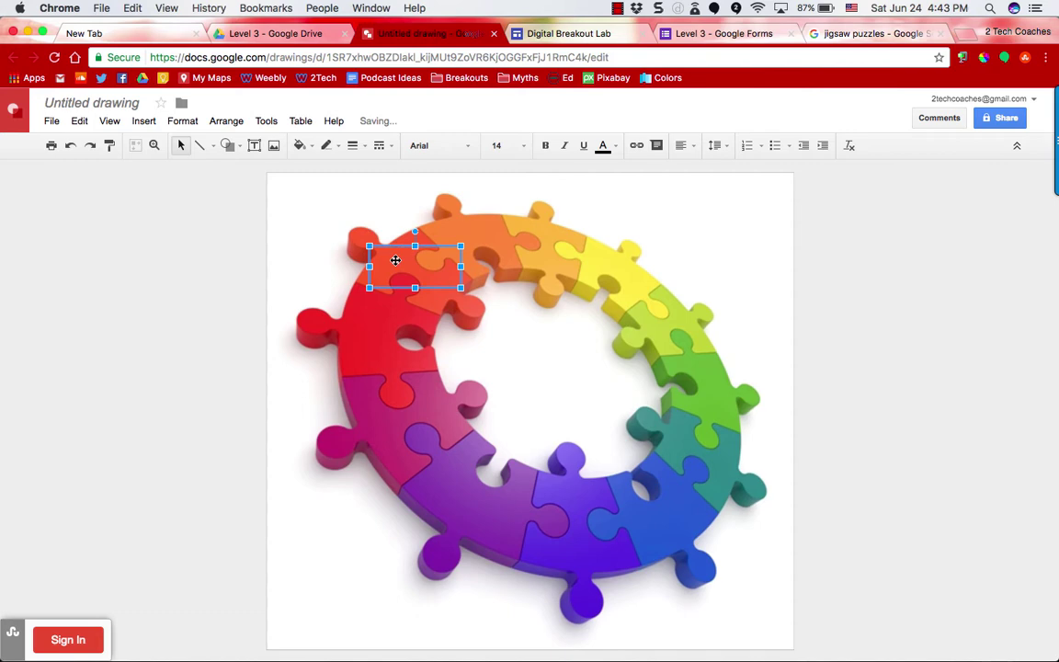
{"action": "type", "text": "W"}
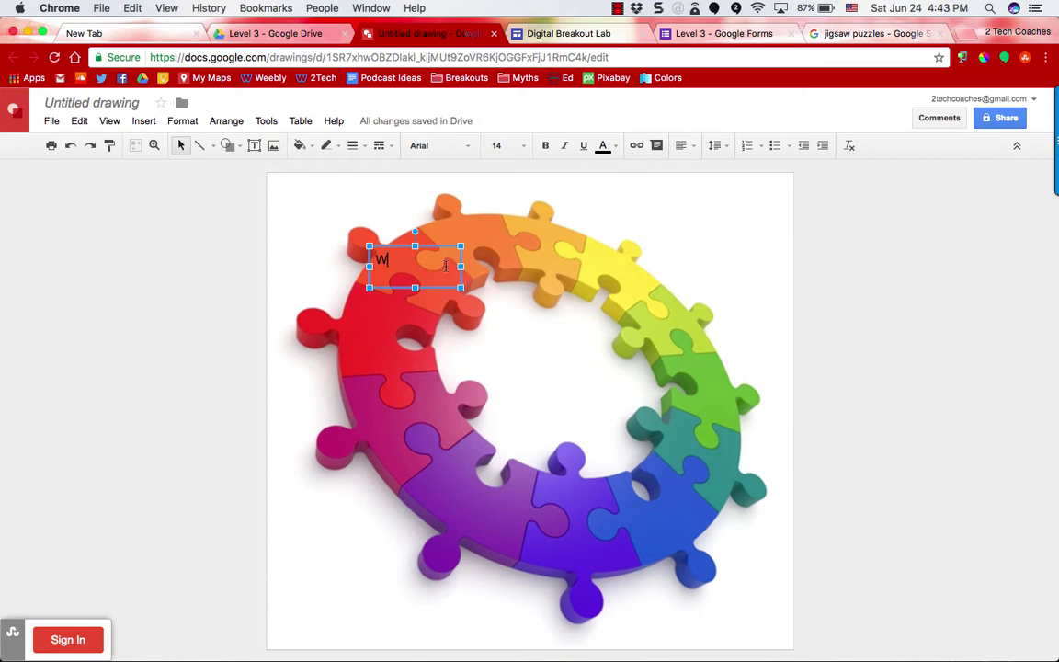
{"action": "type", "text": "hat"}
{"action": "left_click_drag", "start_coordinate": [421, 247], "coordinate": [397, 318]}
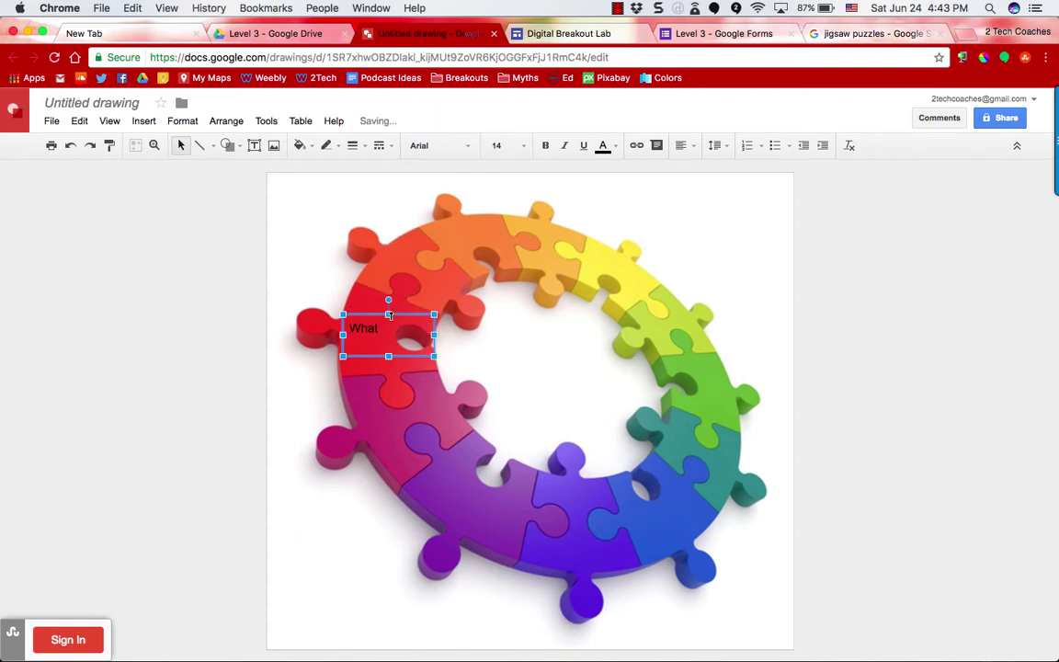
- Set the "What" text to the Neucha font at size 30
{"action": "double_click", "coordinate": [364, 328]}
{"action": "left_click", "coordinate": [441, 145]}
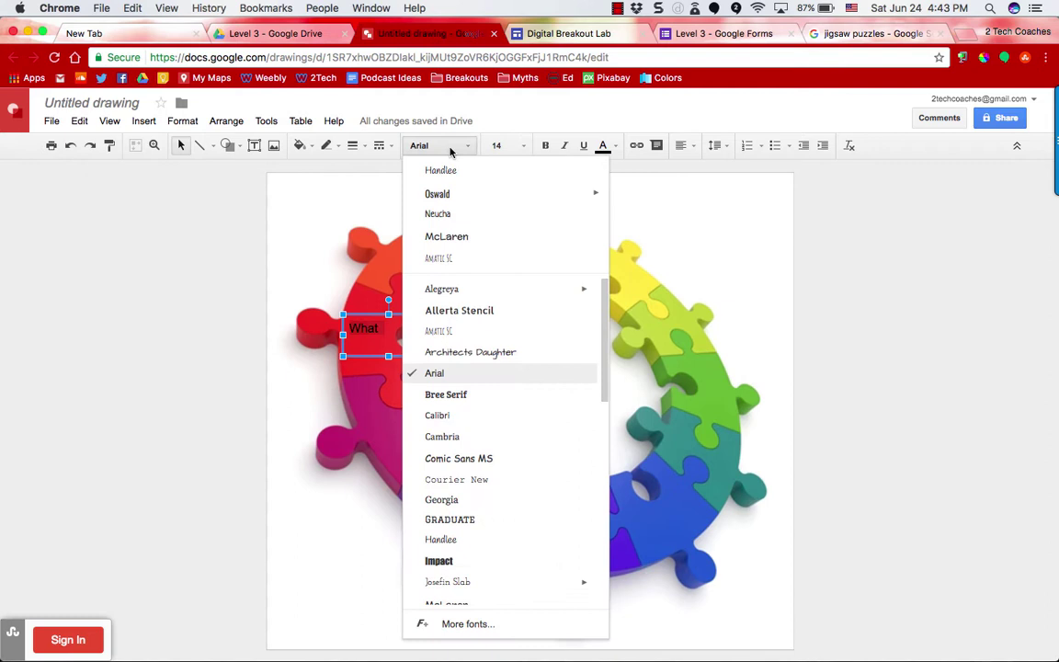
{"action": "left_click", "coordinate": [459, 216]}
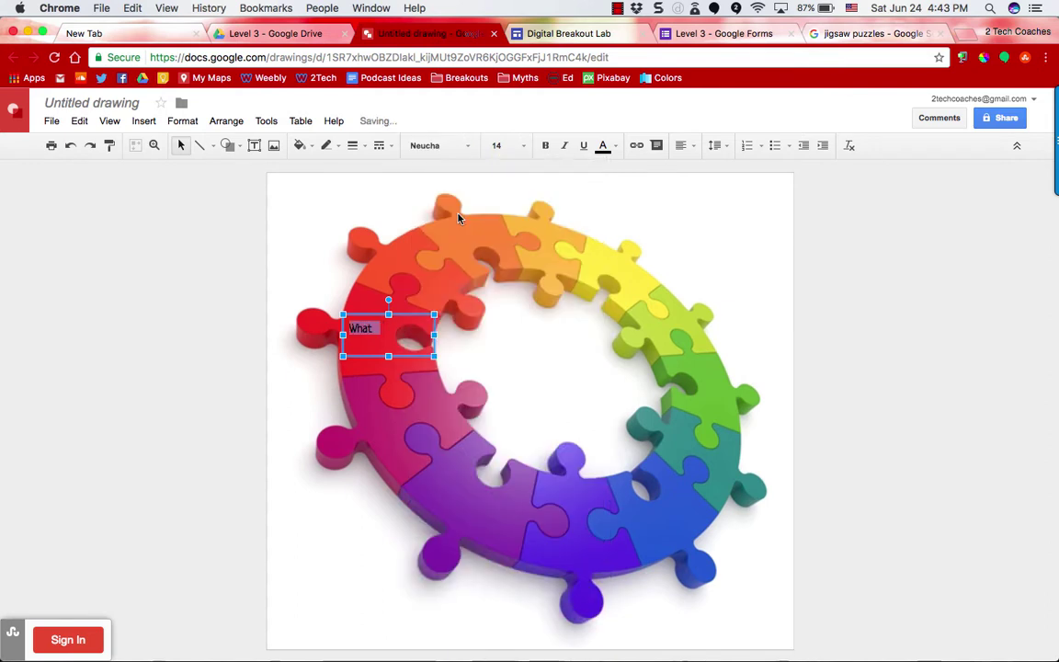
{"action": "left_click", "coordinate": [502, 146]}
{"action": "left_click", "coordinate": [504, 369]}
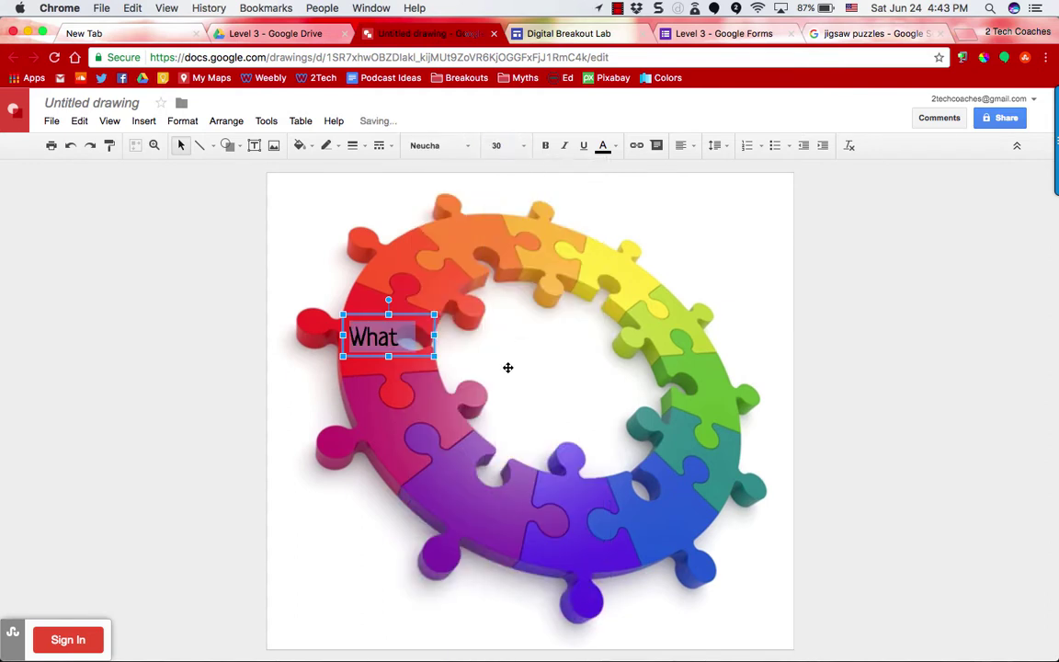
- Colour the "What" text light red and nudge its box slightly down on the red piece
{"action": "left_click", "coordinate": [605, 146]}
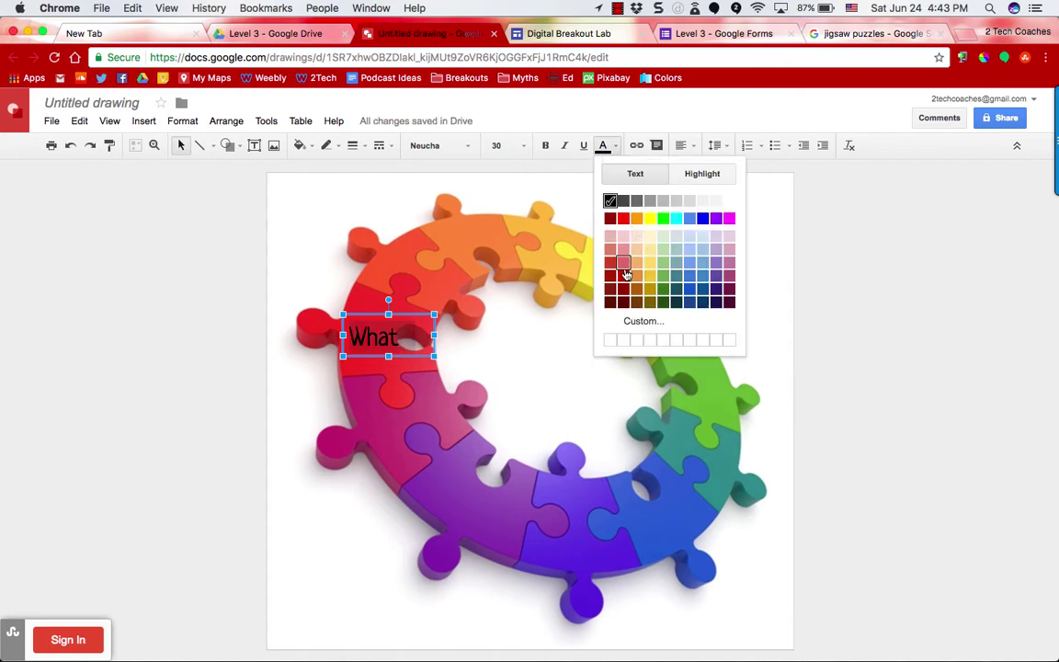
{"action": "left_click", "coordinate": [623, 267]}
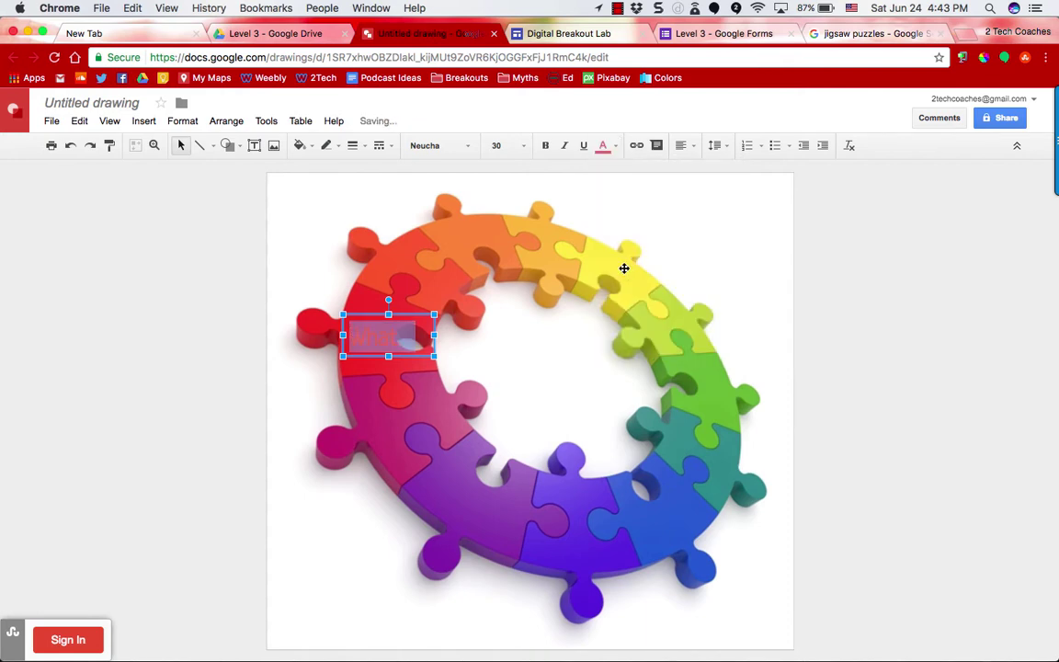
{"action": "left_click", "coordinate": [402, 252]}
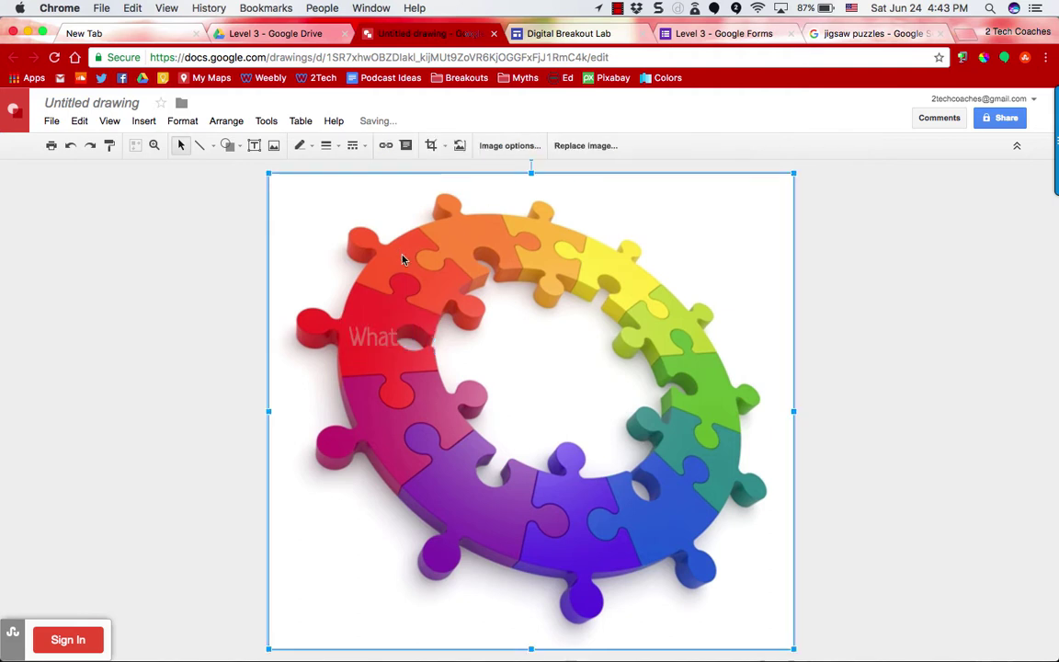
{"action": "left_click", "coordinate": [377, 325]}
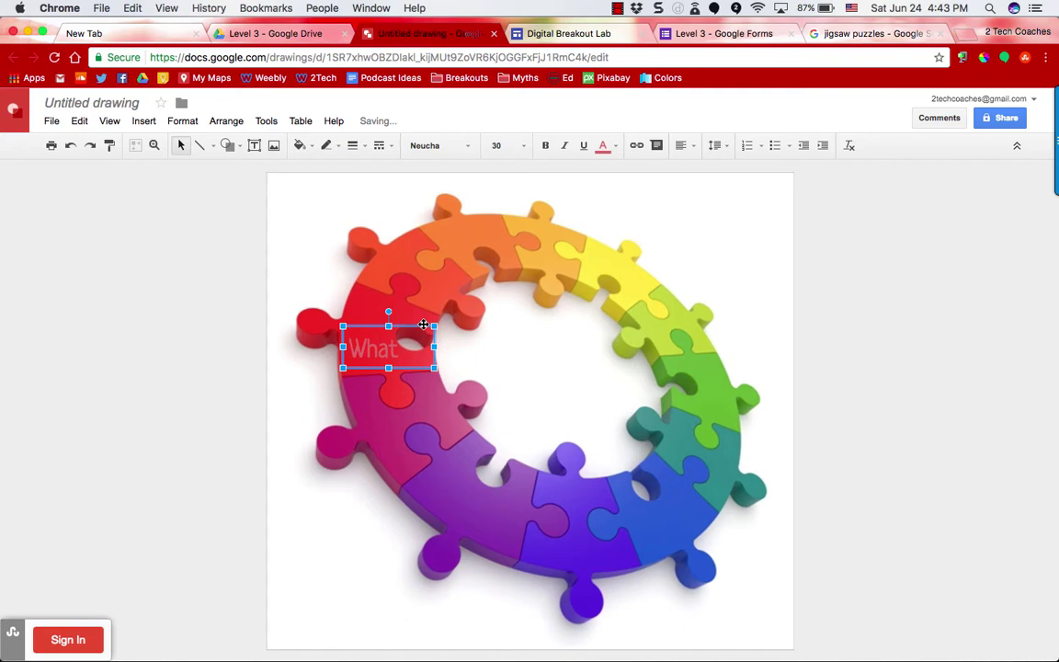
- Copy the "What" text box and place the pasted duplicate on the yellow puzzle piece
{"action": "left_click", "coordinate": [85, 121]}
{"action": "left_click", "coordinate": [101, 214]}
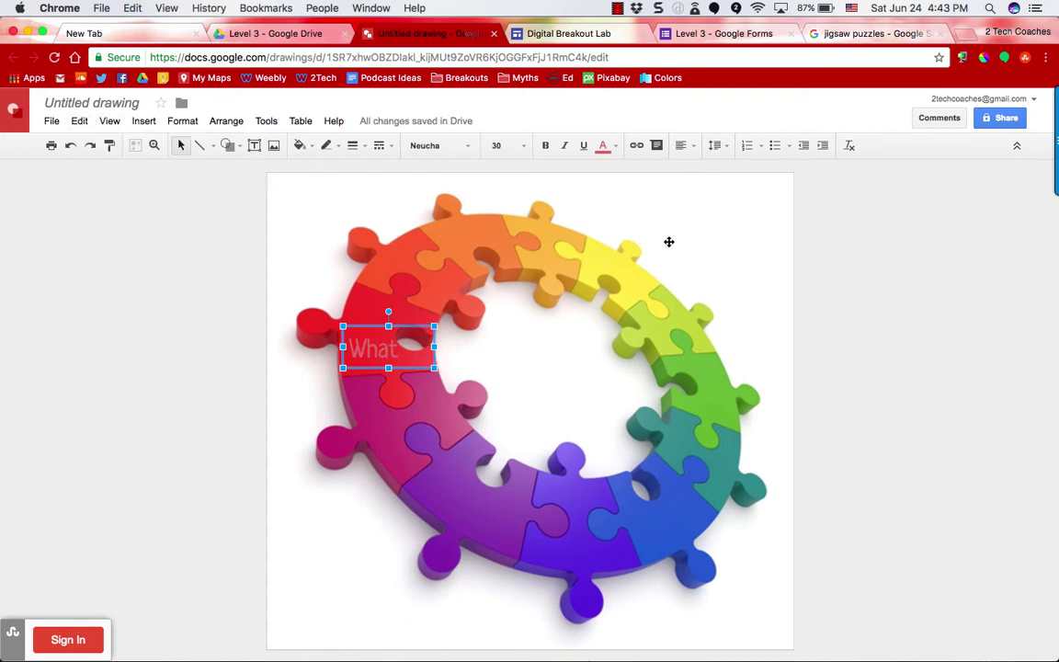
{"action": "left_click", "coordinate": [808, 289]}
{"action": "key", "text": "super+v"}
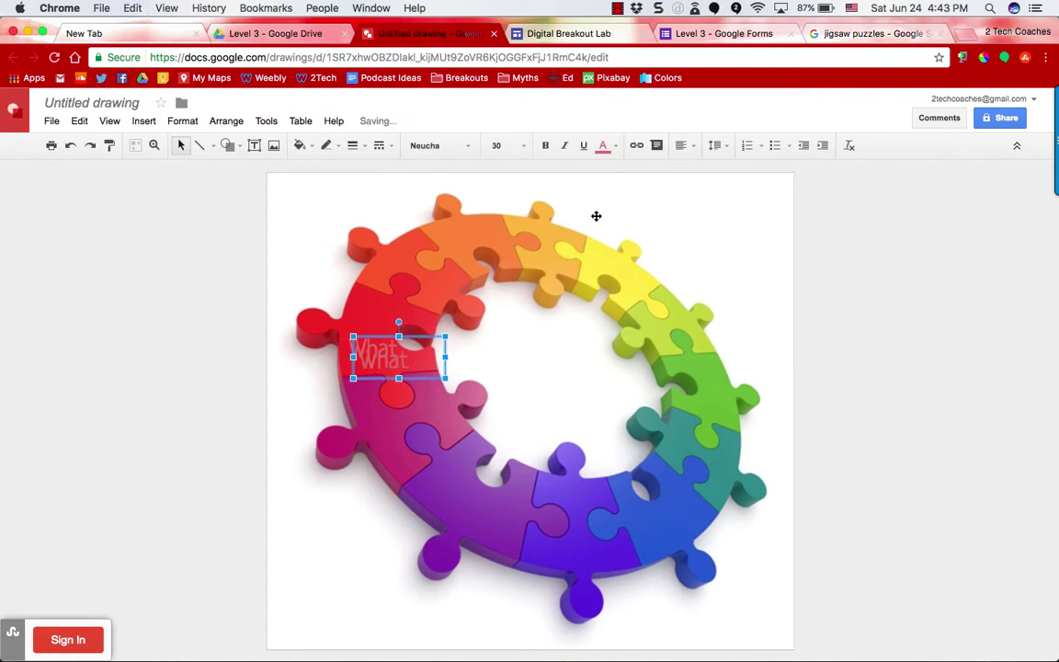
{"action": "left_click_drag", "start_coordinate": [435, 339], "coordinate": [617, 255]}
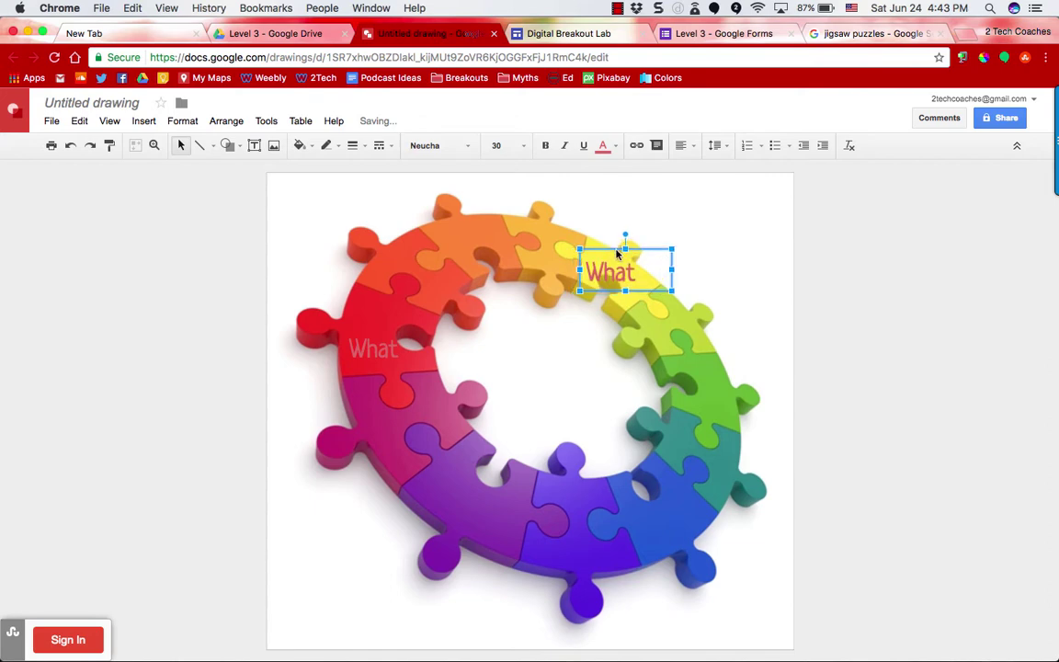
- Replace the duplicate's text with "colors" in dark yellow and nudge it slightly up on the yellow piece
{"action": "double_click", "coordinate": [618, 272]}
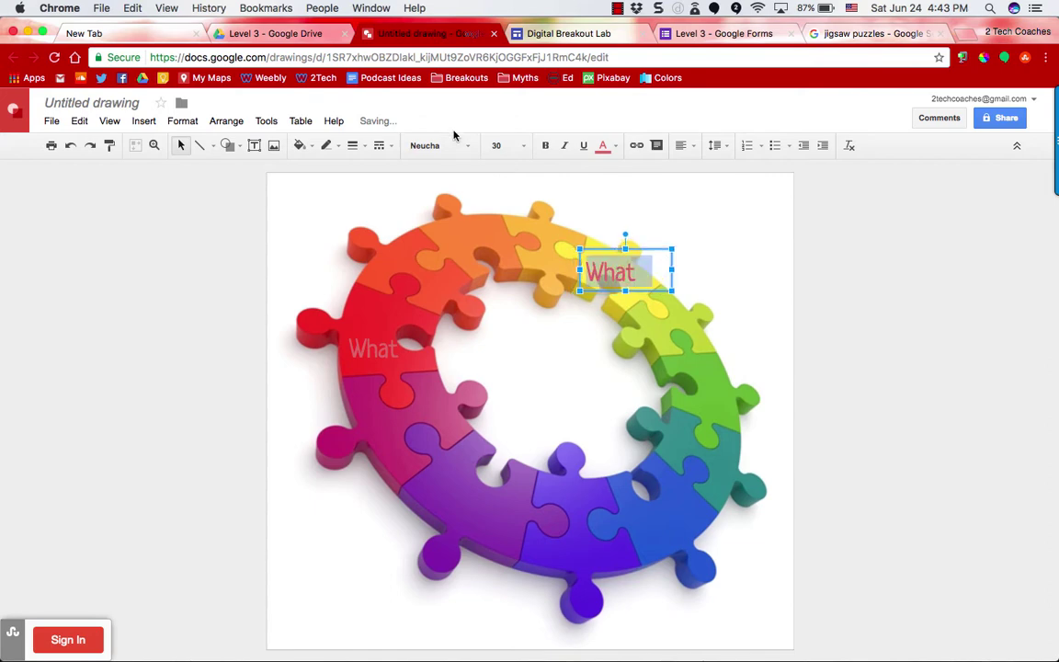
{"action": "left_click", "coordinate": [605, 147]}
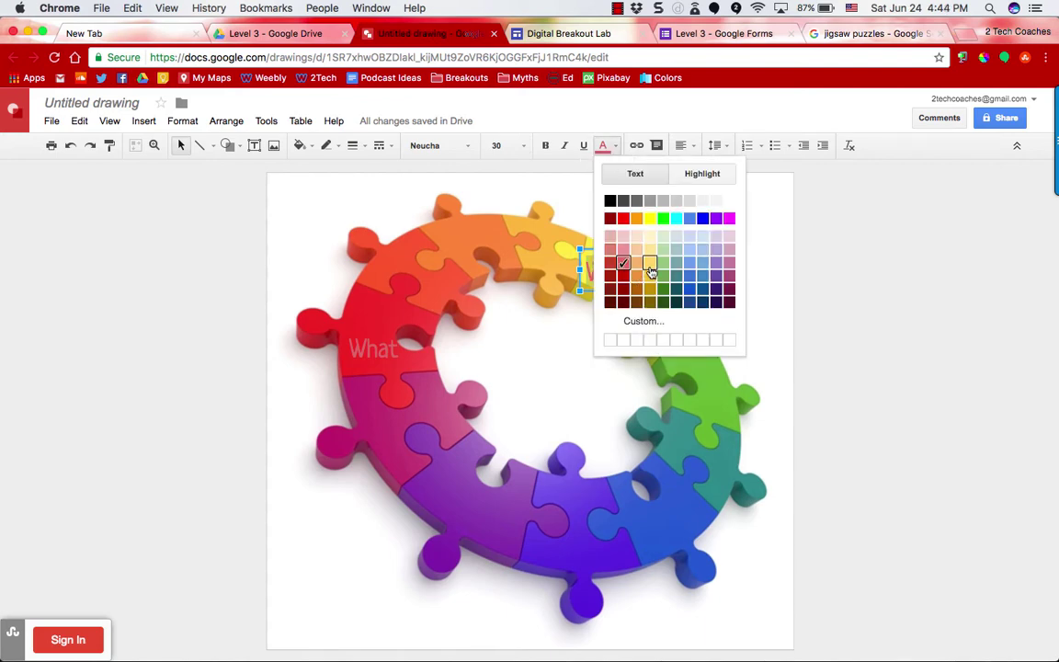
{"action": "left_click", "coordinate": [650, 258]}
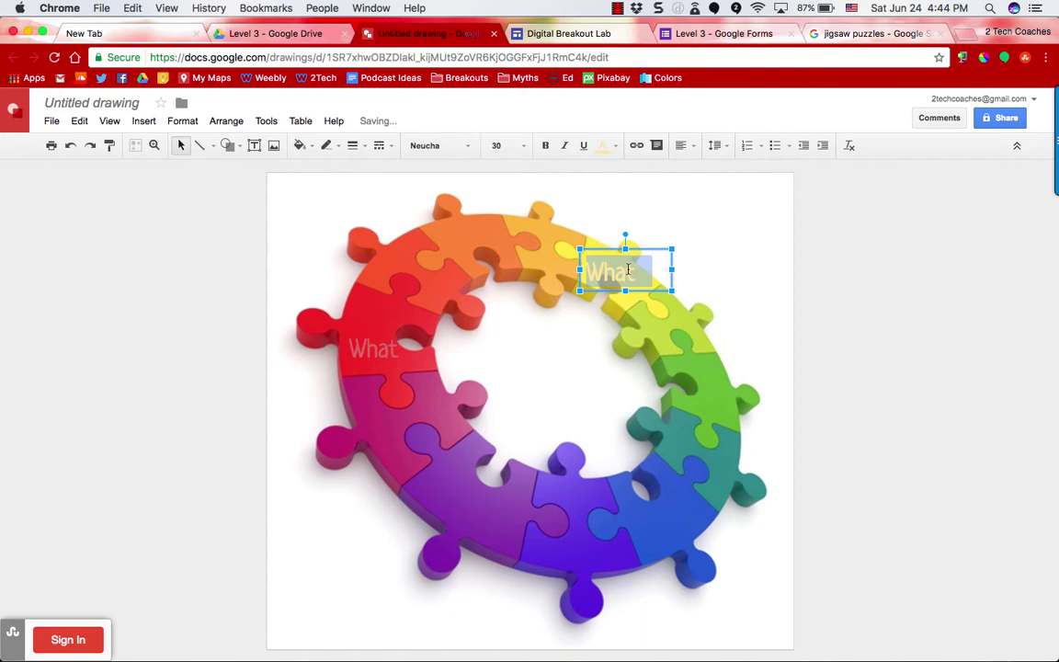
{"action": "key", "text": "BackSpace"}
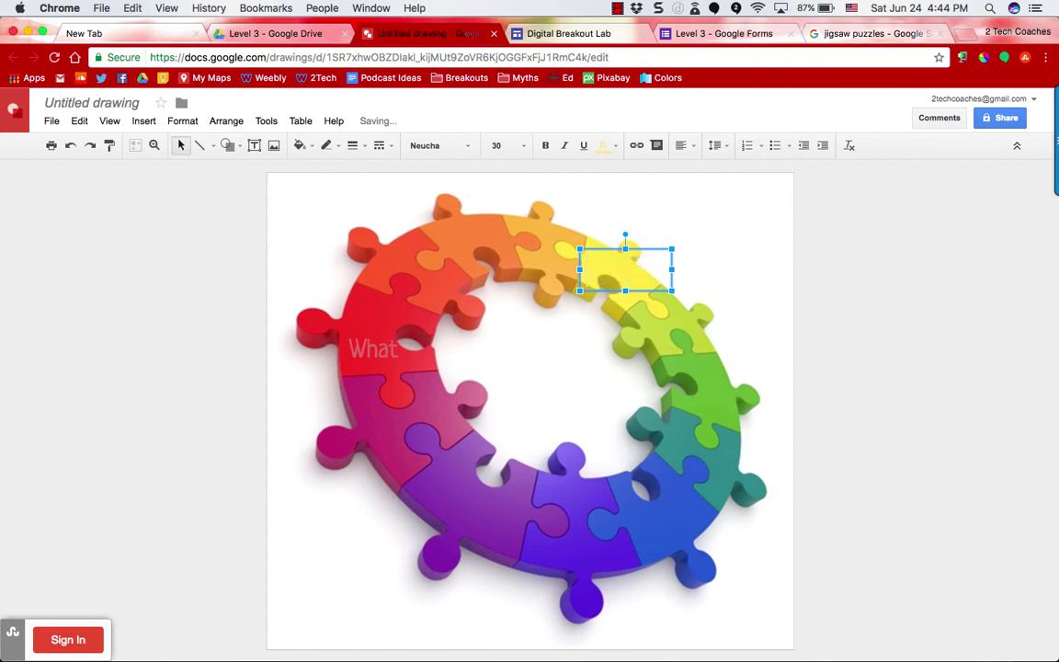
{"action": "left_click", "coordinate": [607, 146]}
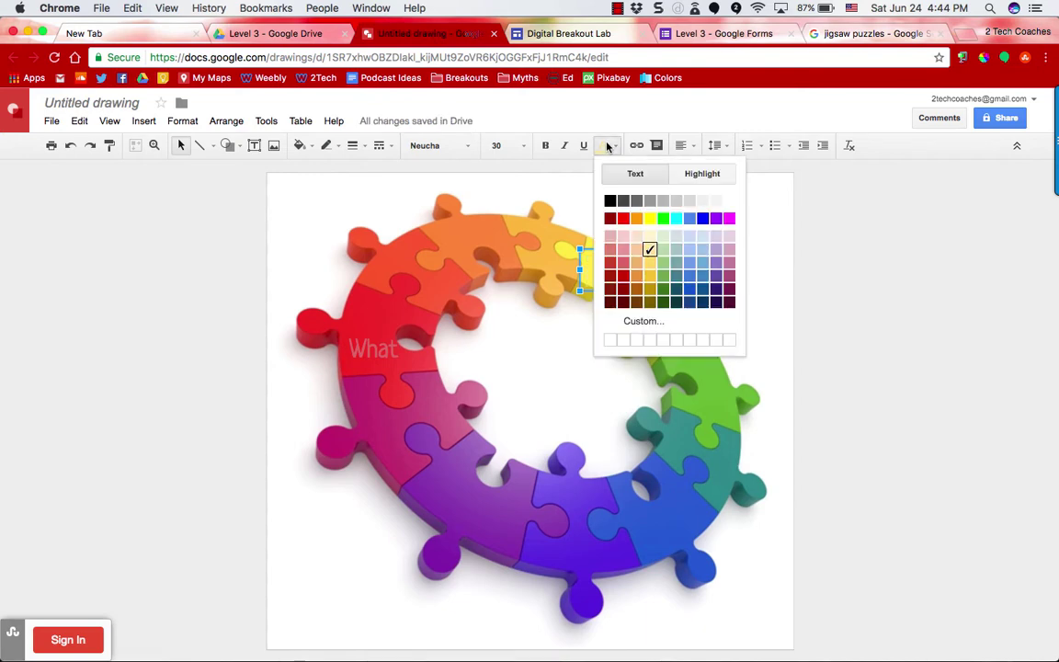
{"action": "left_click", "coordinate": [650, 277]}
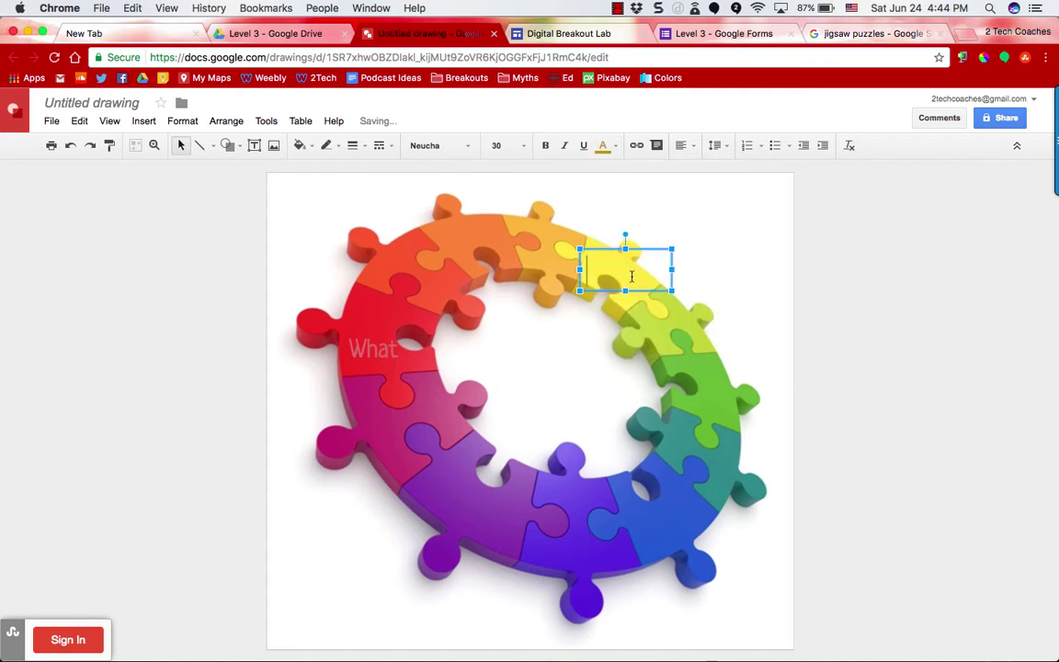
{"action": "type", "text": "colors"}
{"action": "left_click_drag", "start_coordinate": [607, 251], "coordinate": [611, 247]}
{"action": "left_click", "coordinate": [825, 287]}
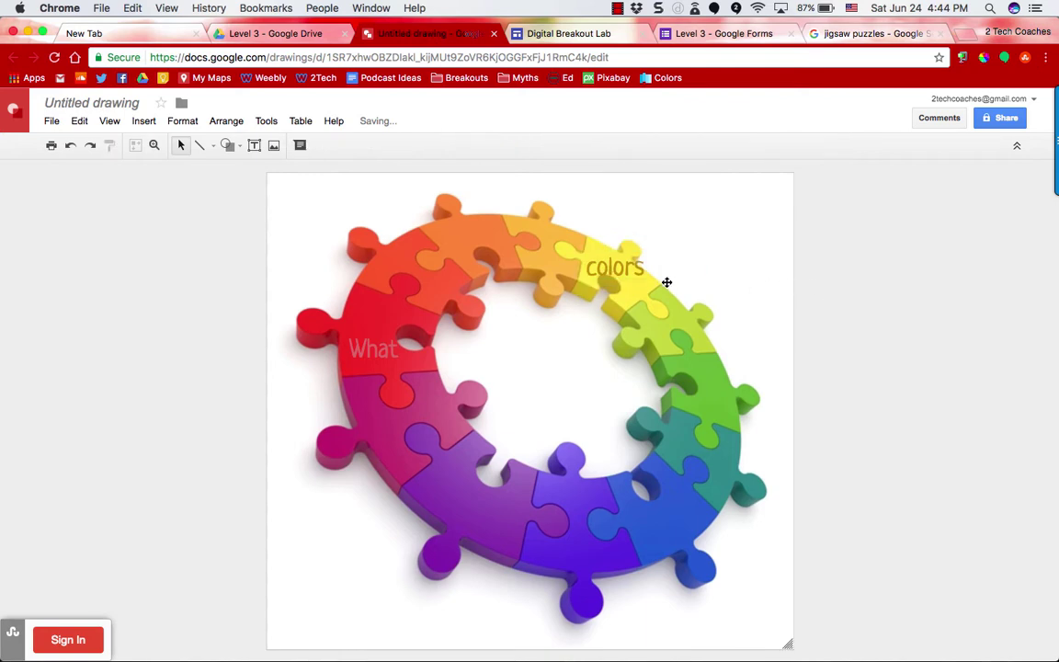
- Recolour the "colors" text to the palest yellow
{"action": "left_click", "coordinate": [609, 271]}
{"action": "double_click", "coordinate": [608, 269]}
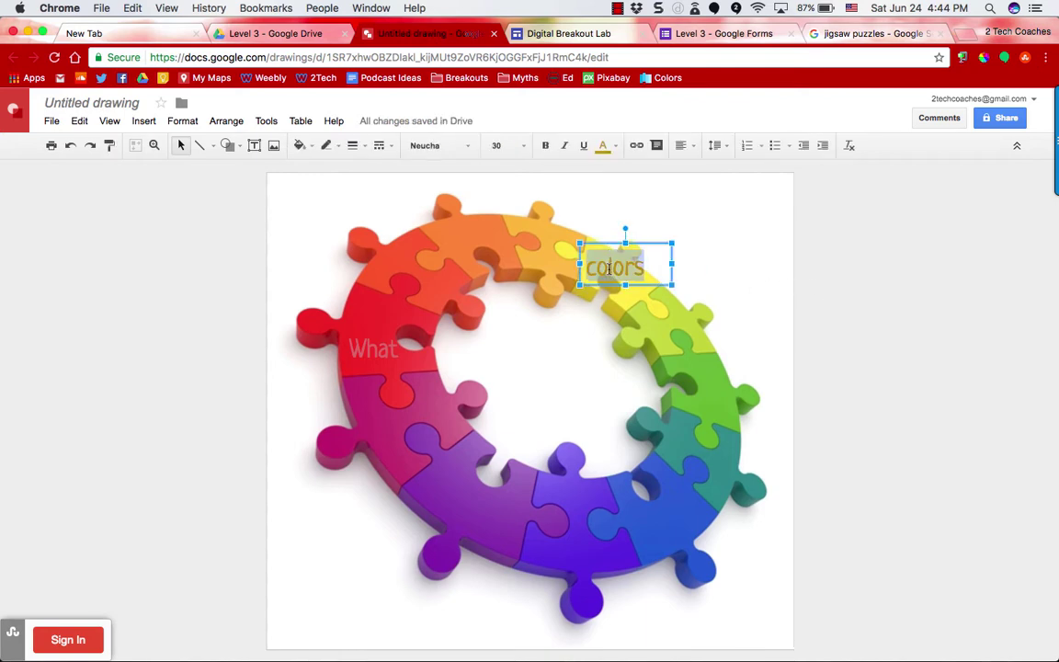
{"action": "left_click", "coordinate": [612, 151]}
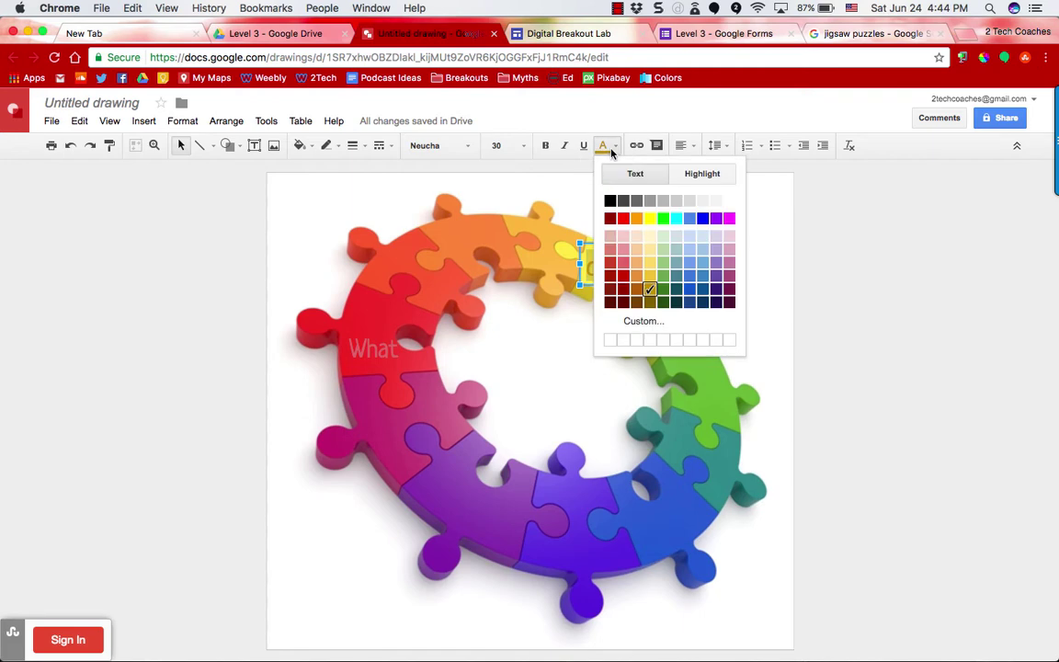
{"action": "left_click", "coordinate": [650, 238]}
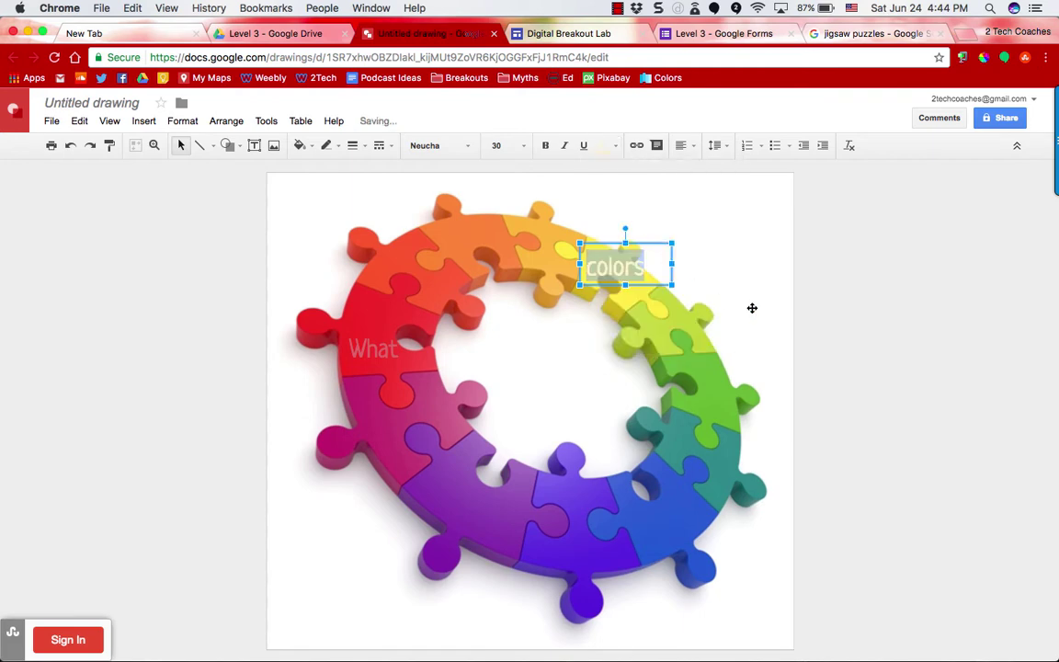
{"action": "left_click", "coordinate": [752, 308]}
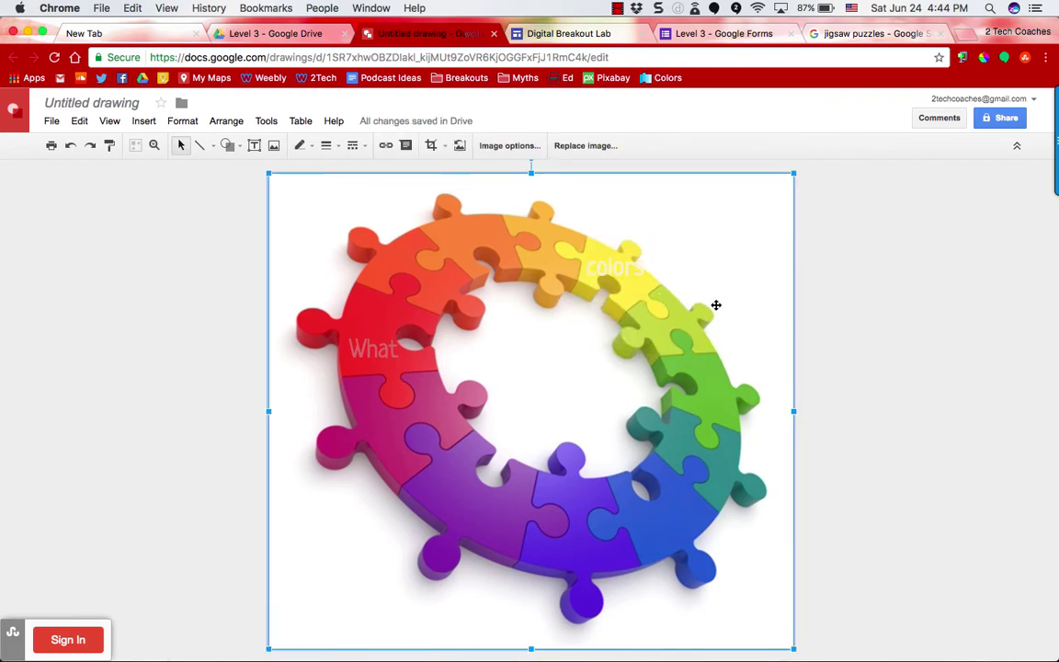
- Paste another copy of the text box, change its text to "do", and position it on the green piece
{"action": "key", "text": "ctrl+v"}
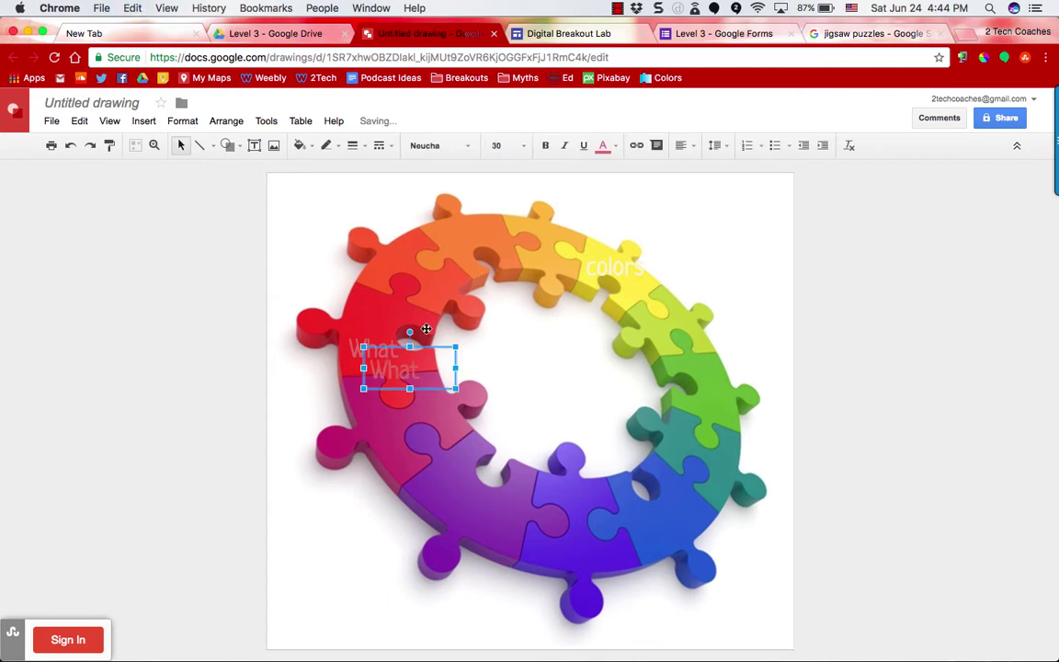
{"action": "left_click_drag", "start_coordinate": [427, 350], "coordinate": [749, 387]}
{"action": "double_click", "coordinate": [651, 518]}
{"action": "type", "text": "do"}
{"action": "left_click_drag", "start_coordinate": [658, 397], "coordinate": [697, 396]}
- Colour the "do" text light green so it blends into the green piece
{"action": "double_click", "coordinate": [714, 399]}
{"action": "left_click", "coordinate": [604, 146]}
{"action": "left_click", "coordinate": [662, 235]}
{"action": "double_click", "coordinate": [714, 399]}
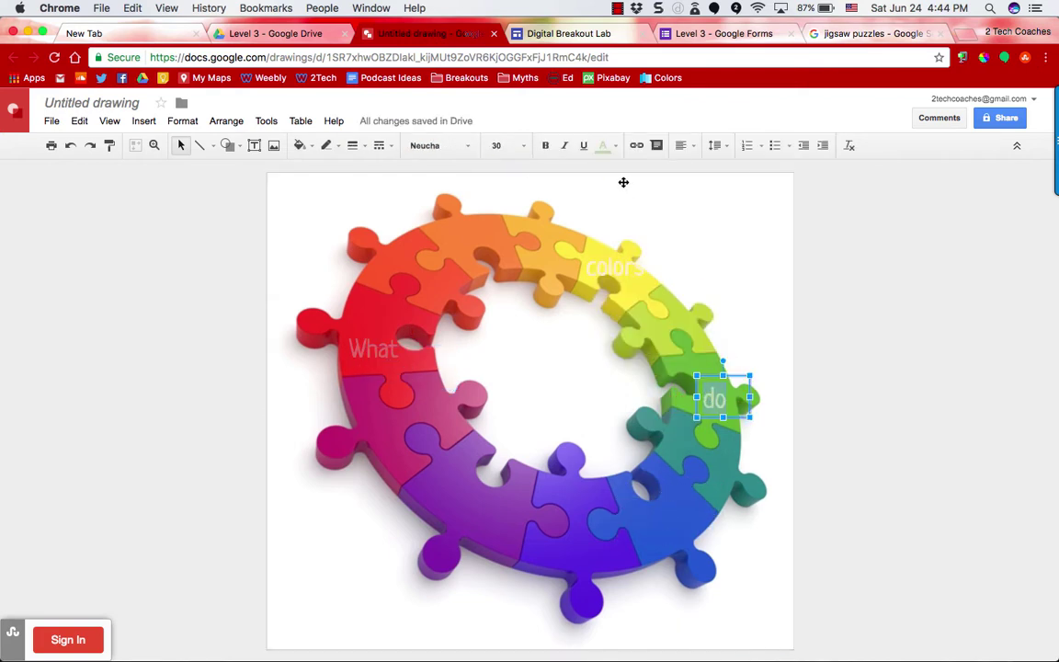
{"action": "left_click", "coordinate": [604, 146]}
{"action": "left_click", "coordinate": [662, 248]}
{"action": "left_click", "coordinate": [616, 409]}
- Paste another copy of the text box onto the blue piece and change its text to "you"
{"action": "key", "text": "super+v"}
{"action": "left_click_drag", "start_coordinate": [457, 362], "coordinate": [621, 492]}
{"action": "double_click", "coordinate": [647, 522]}
{"action": "type", "text": "you"}
- Colour the "you" text light blue to blend into the blue piece
{"action": "double_click", "coordinate": [624, 521]}
{"action": "left_click", "coordinate": [614, 148]}
{"action": "left_click", "coordinate": [698, 248]}
{"action": "left_click", "coordinate": [721, 487]}
{"action": "left_click", "coordinate": [832, 450]}
- Paste another copy of the text box onto the purple piece and change its text to "see?"
{"action": "key", "text": "super+v"}
{"action": "left_click_drag", "start_coordinate": [432, 391], "coordinate": [475, 490]}
{"action": "double_click", "coordinate": [460, 510]}
{"action": "type", "text": "see?"}
- Try a dark purple colour on the "see?" text
{"action": "double_click", "coordinate": [459, 510]}
{"action": "left_click", "coordinate": [603, 146]}
{"action": "left_click", "coordinate": [662, 237]}
{"action": "left_click", "coordinate": [799, 427]}
- Recolour the "see?" text on the purple piece to a different shade
{"action": "left_click", "coordinate": [465, 507]}
{"action": "triple_click", "coordinate": [469, 509]}
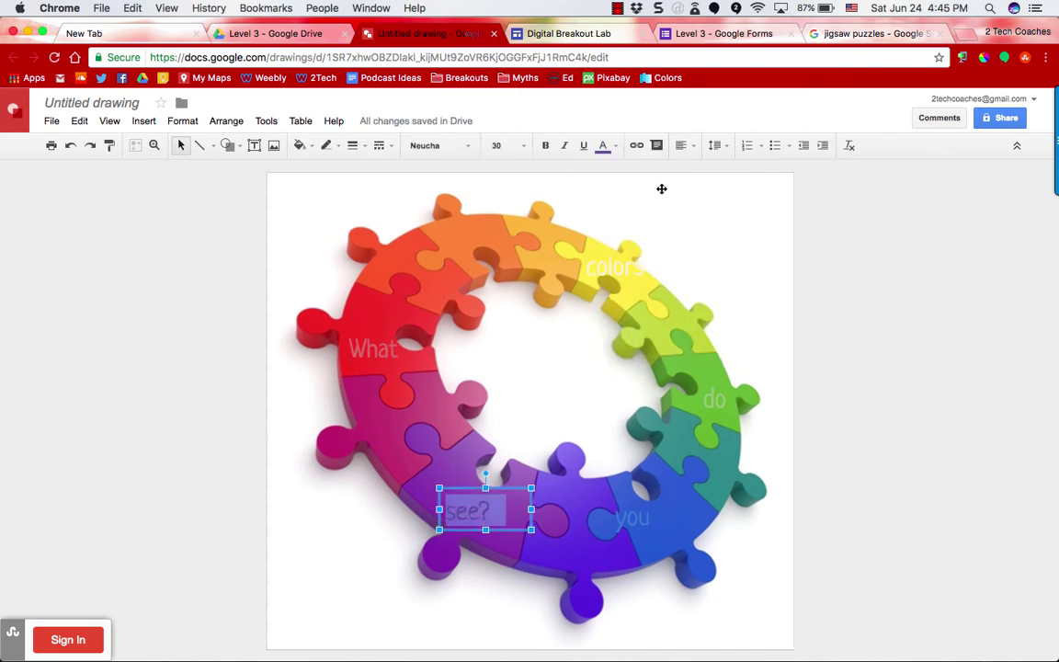
{"action": "left_click", "coordinate": [603, 146]}
{"action": "left_click", "coordinate": [721, 241]}
{"action": "left_click", "coordinate": [816, 433]}
{"action": "triple_click", "coordinate": [470, 506]}
{"action": "left_click", "coordinate": [665, 187]}
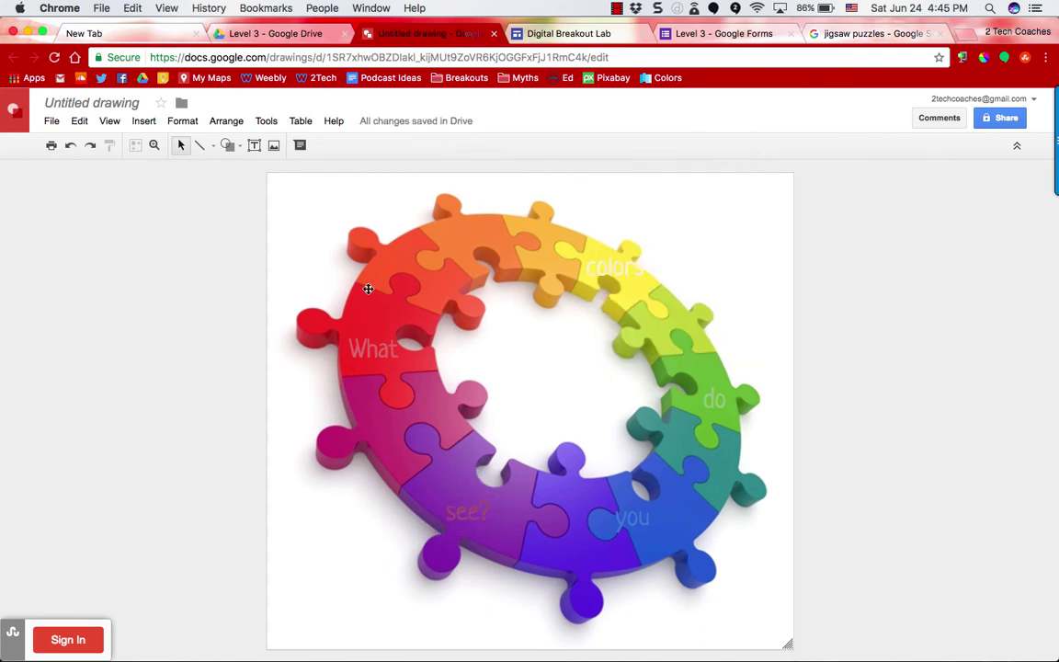
- Try "5 colors" as the wording on the yellow piece and adjust its text box to fit
{"action": "left_click", "coordinate": [588, 266]}
{"action": "left_click", "coordinate": [858, 347]}
{"action": "left_click", "coordinate": [593, 265]}
{"action": "left_click_drag", "start_coordinate": [592, 243], "coordinate": [585, 251]}
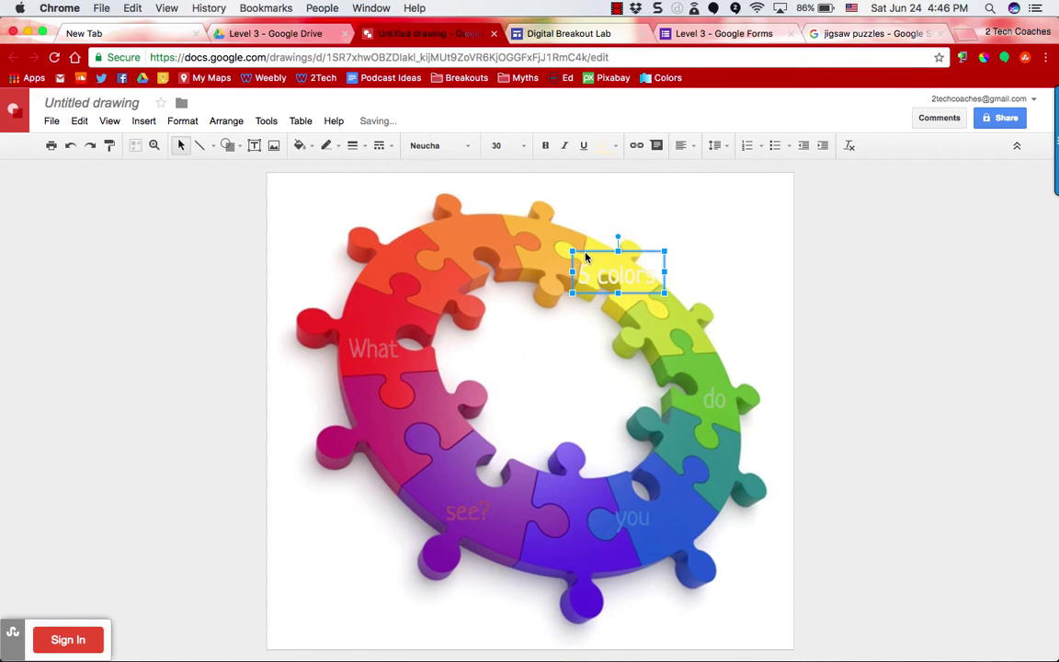
{"action": "left_click", "coordinate": [581, 273]}
{"action": "type", "text": "5"}
{"action": "left_click_drag", "start_coordinate": [596, 296], "coordinate": [633, 287]}
{"action": "left_click", "coordinate": [615, 262]}
{"action": "key", "text": "BackSpace"}
{"action": "left_click", "coordinate": [605, 288]}
{"action": "key", "text": "BackSpace"}
{"action": "left_click", "coordinate": [856, 290]}
- Recolour the "see?" text on the purple piece to the darkest purple shade
{"action": "left_click", "coordinate": [467, 512]}
{"action": "left_click", "coordinate": [603, 145]}
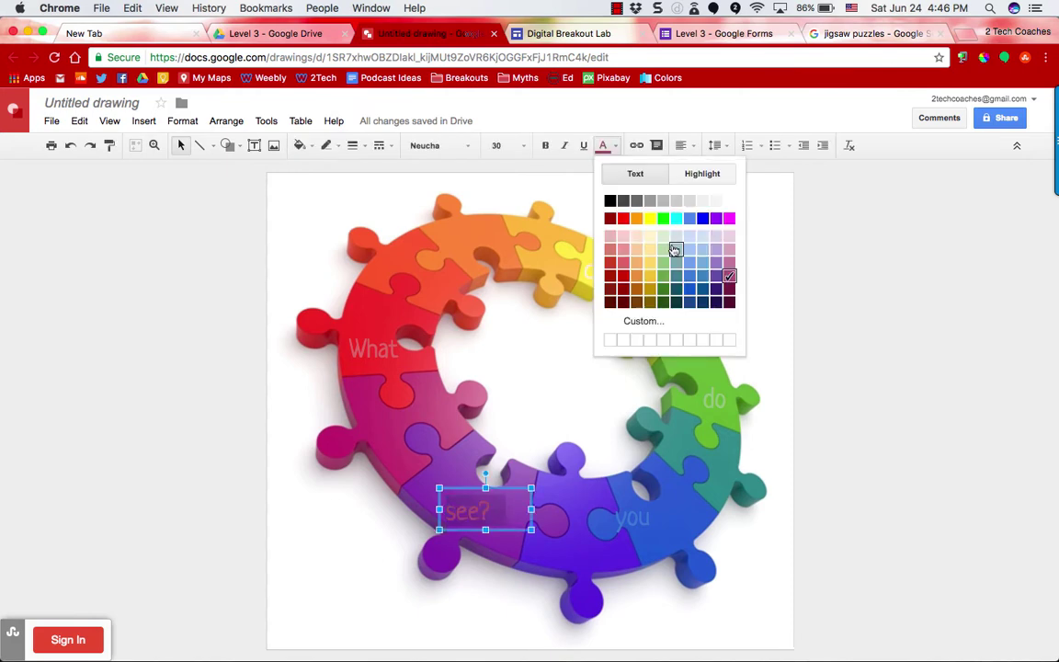
{"action": "left_click", "coordinate": [717, 302]}
{"action": "left_click", "coordinate": [819, 340]}
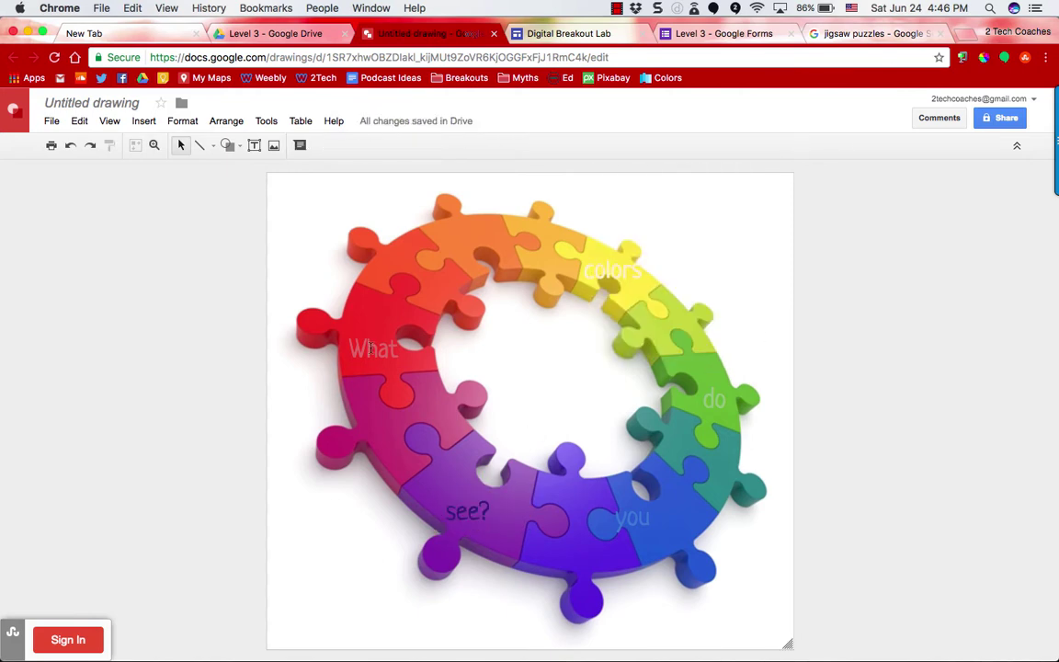
- Change the words on the red, yellow, green and blue pieces to "Use", "the", "first" and "letter", widening the green piece's text box
{"action": "left_click", "coordinate": [625, 274]}
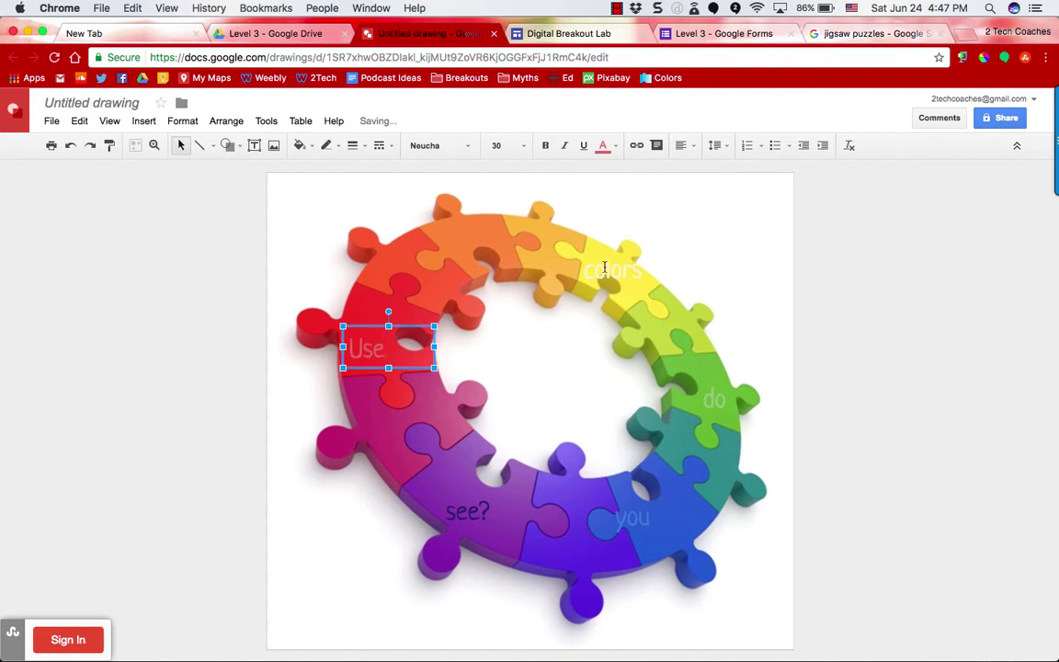
{"action": "left_click", "coordinate": [701, 411]}
{"action": "double_click", "coordinate": [714, 399]}
{"action": "type", "text": "first"}
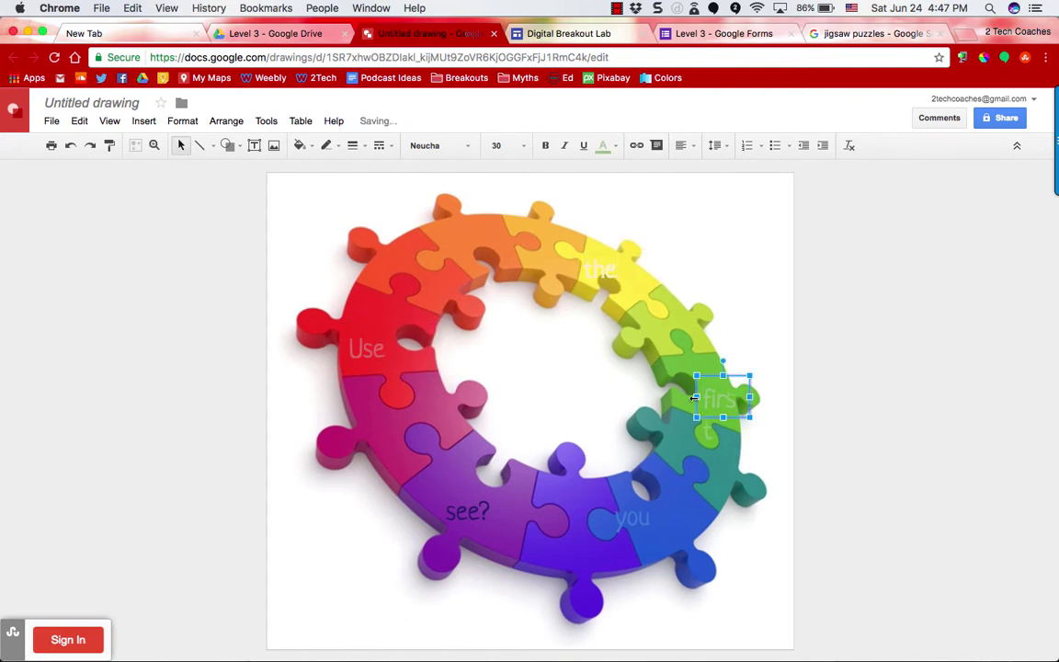
{"action": "left_click_drag", "start_coordinate": [697, 396], "coordinate": [685, 396]}
{"action": "double_click", "coordinate": [632, 517]}
{"action": "type", "text": "letter"}
- Change the purple piece's text to "for each." and widen its text box so the words fit on one line
{"action": "double_click", "coordinate": [463, 511]}
{"action": "type", "text": "For each."}
{"action": "key", "text": "Right"}
{"action": "key", "text": "BackSpace"}
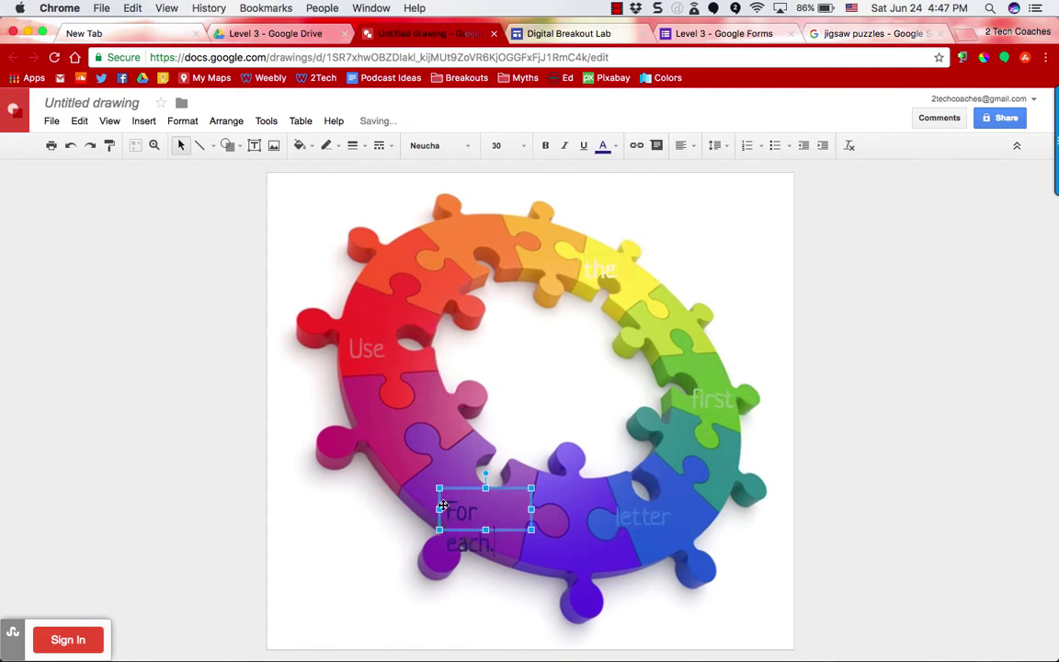
{"action": "left_click_drag", "start_coordinate": [439, 509], "coordinate": [429, 509]}
{"action": "left_click", "coordinate": [445, 512]}
{"action": "key", "text": "BackSpace"}
{"action": "type", "text": "f"}
{"action": "left_click", "coordinate": [572, 376]}
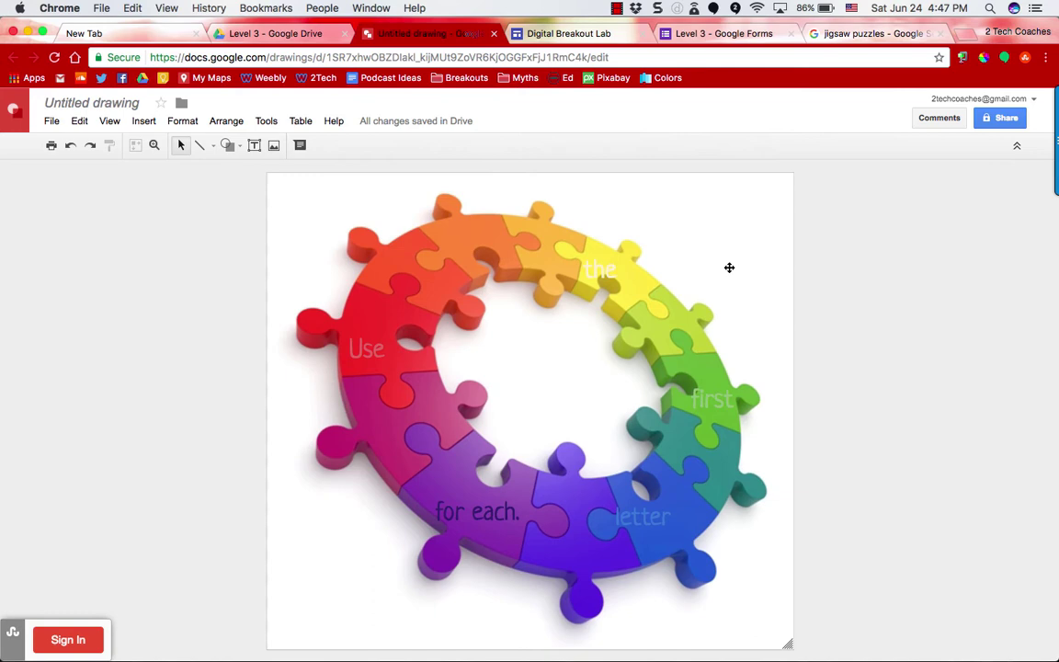
- Rename the drawing "jigsaw puzzle" and download it as a PNG image
{"action": "left_click", "coordinate": [111, 102]}
{"action": "type", "text": "jigsaw puzzle"}
{"action": "key", "text": "Return"}
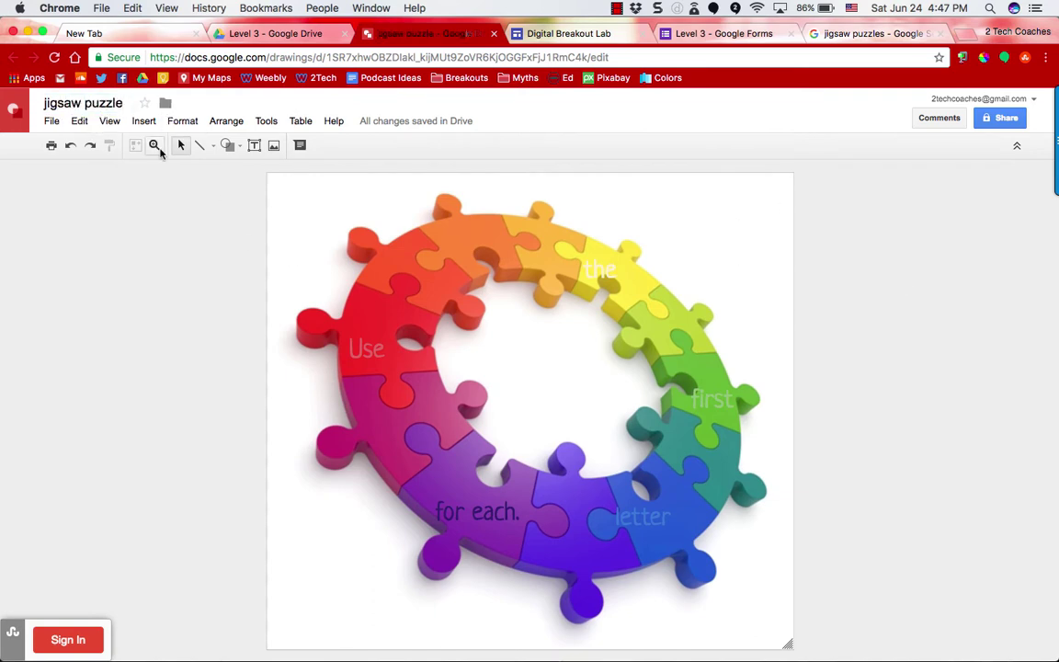
{"action": "left_click", "coordinate": [79, 121]}
{"action": "mouse_move", "coordinate": [51, 121]}
{"action": "mouse_move", "coordinate": [130, 356]}
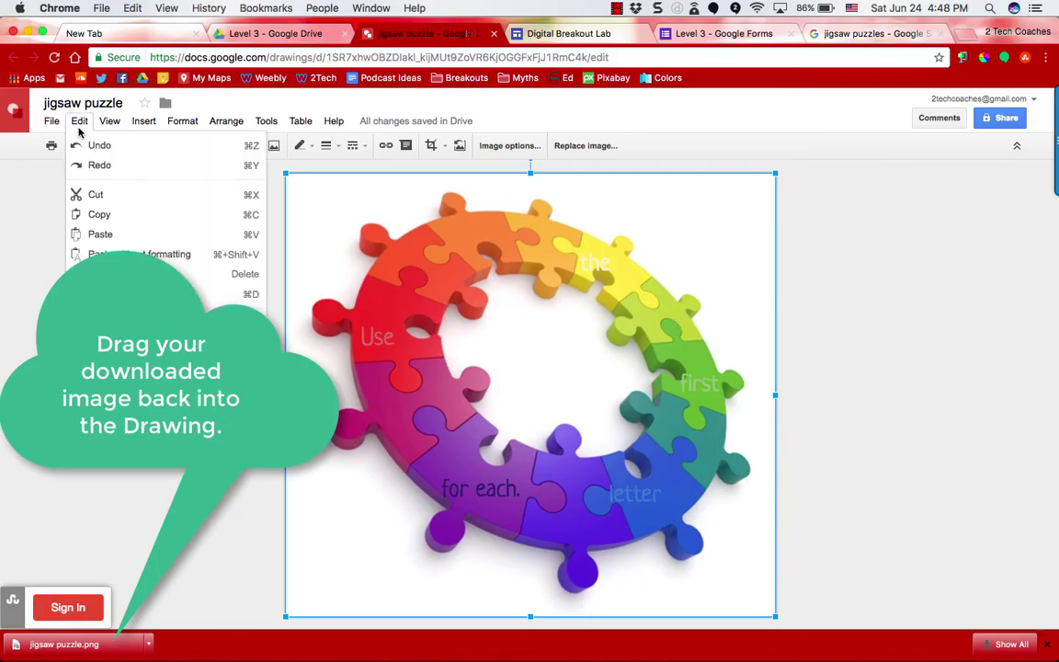
- Replace everything on the canvas with the downloaded jigsaw puzzle.png and stretch the image to fill the canvas
{"action": "left_click", "coordinate": [106, 319]}
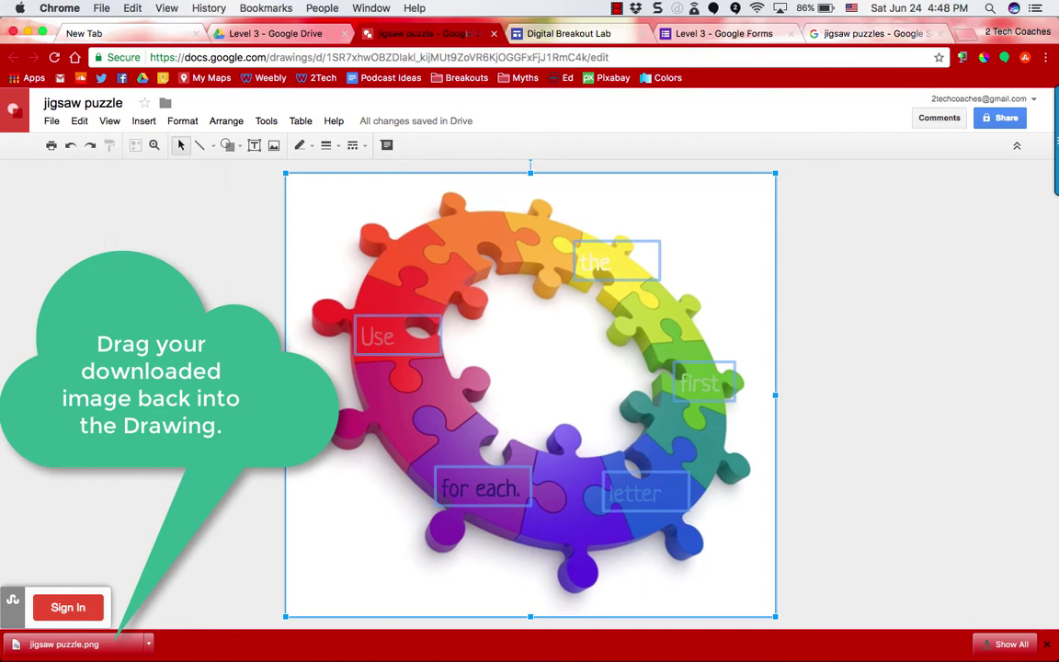
{"action": "key", "text": "Delete"}
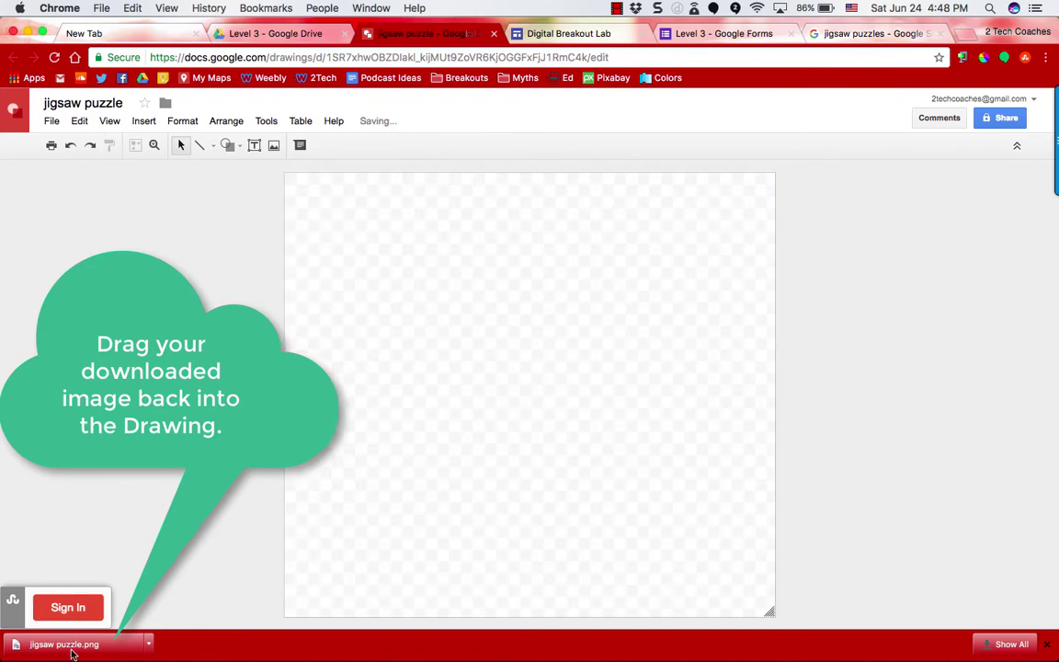
{"action": "left_click_drag", "start_coordinate": [83, 631], "coordinate": [550, 380]}
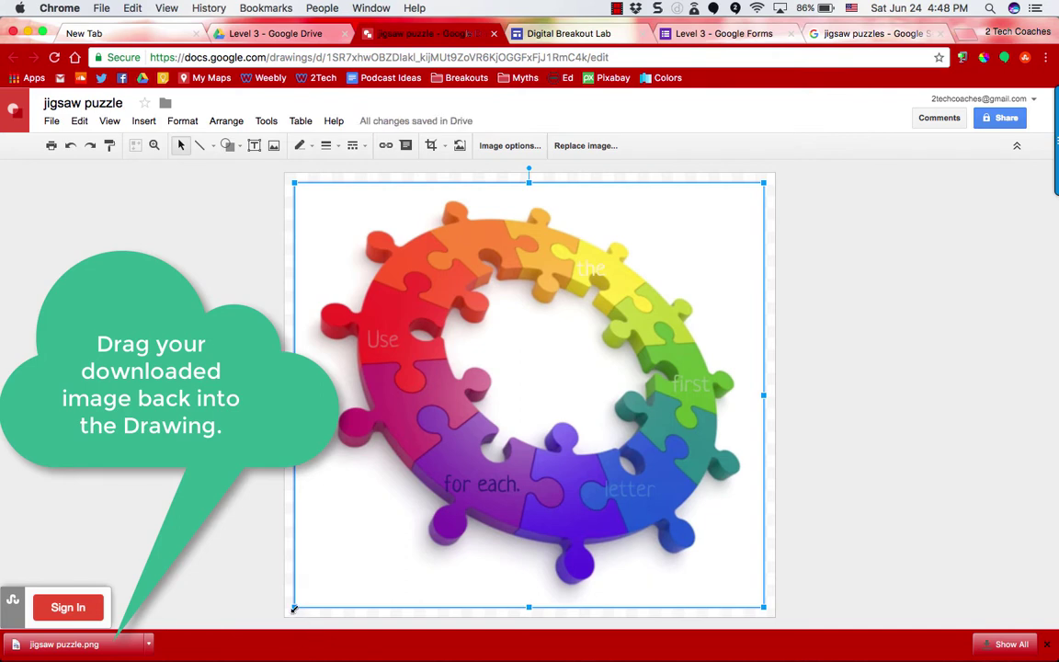
{"action": "left_click_drag", "start_coordinate": [294, 608], "coordinate": [284, 617]}
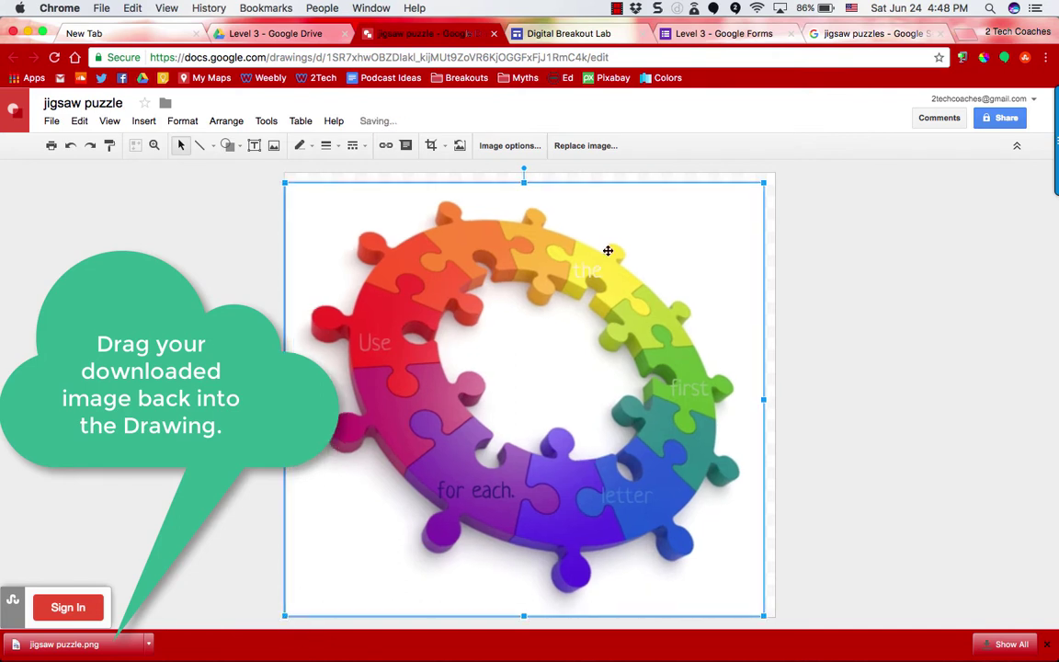
{"action": "left_click_drag", "start_coordinate": [765, 183], "coordinate": [774, 172]}
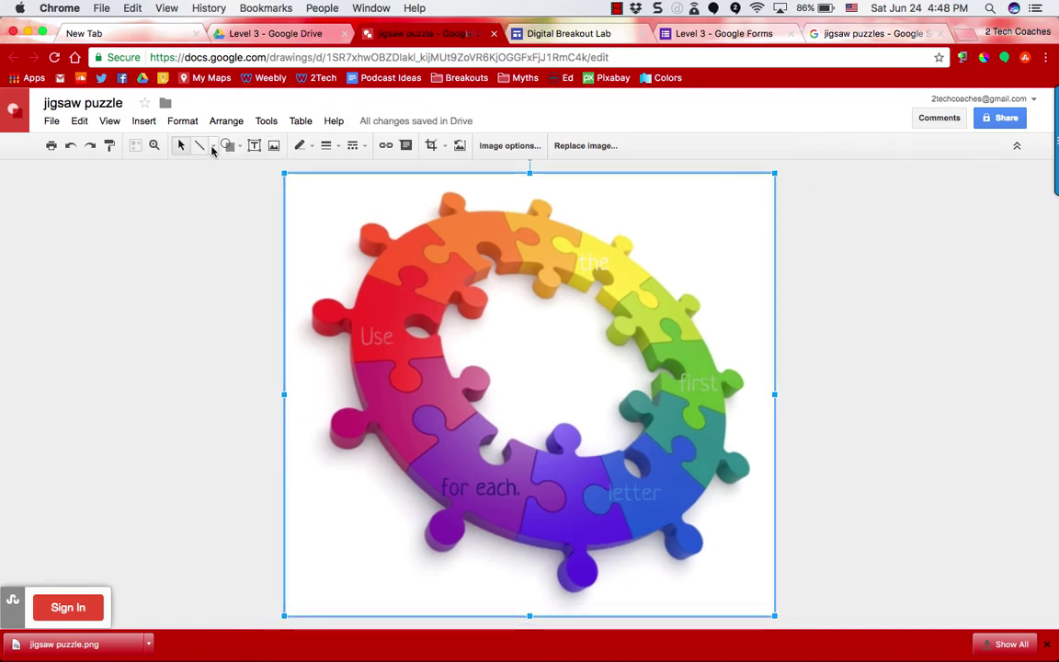
- Draw a full-height vertical line through the left part of the image and paste copies across its right part and centre
{"action": "left_click", "coordinate": [201, 147]}
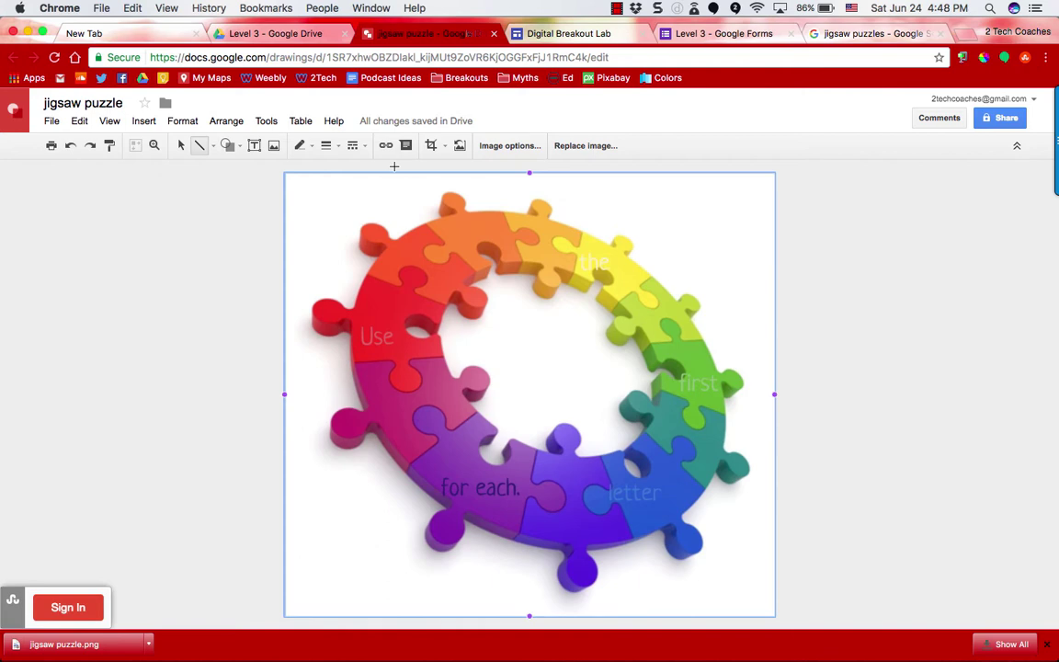
{"action": "left_click_drag", "start_coordinate": [390, 173], "coordinate": [391, 616]}
{"action": "key", "text": "super+c"}
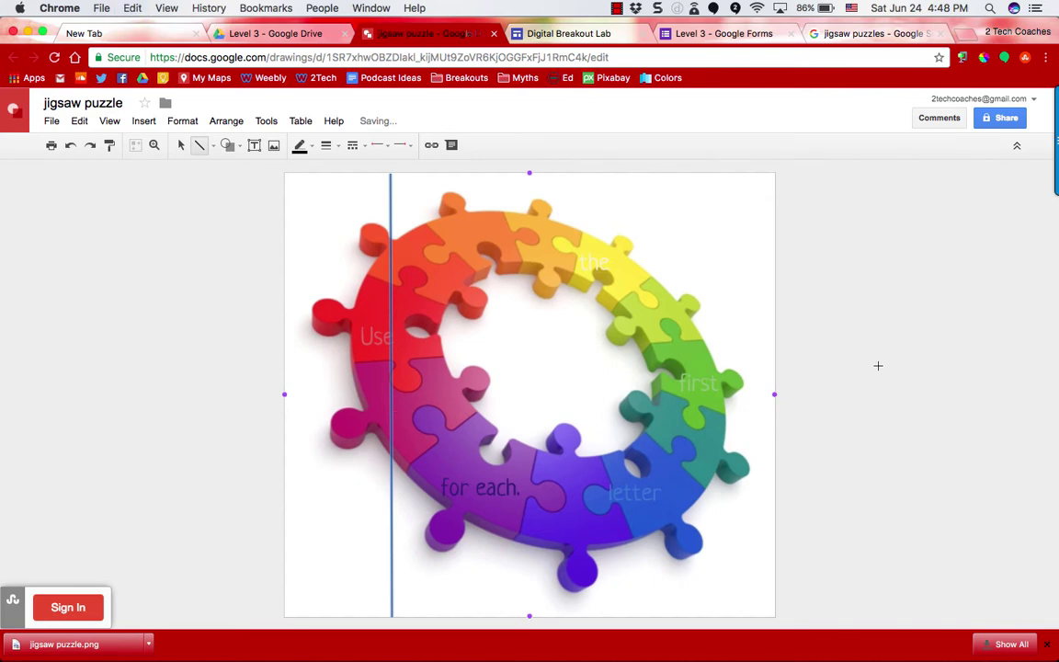
{"action": "left_click", "coordinate": [943, 394]}
{"action": "key", "text": "super+v"}
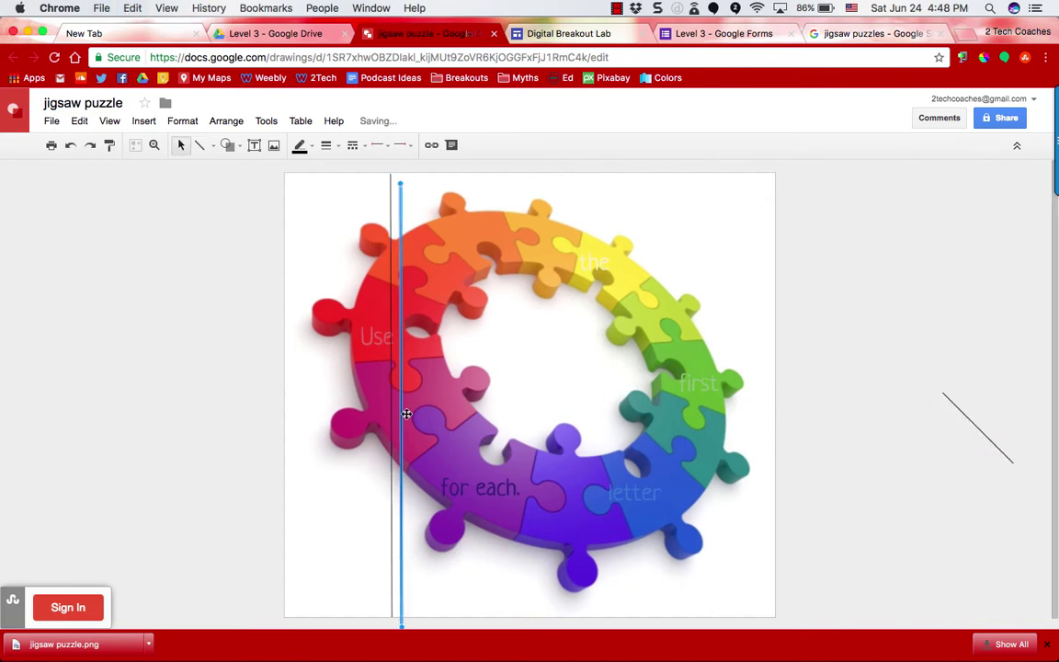
{"action": "left_click_drag", "start_coordinate": [400, 414], "coordinate": [668, 406]}
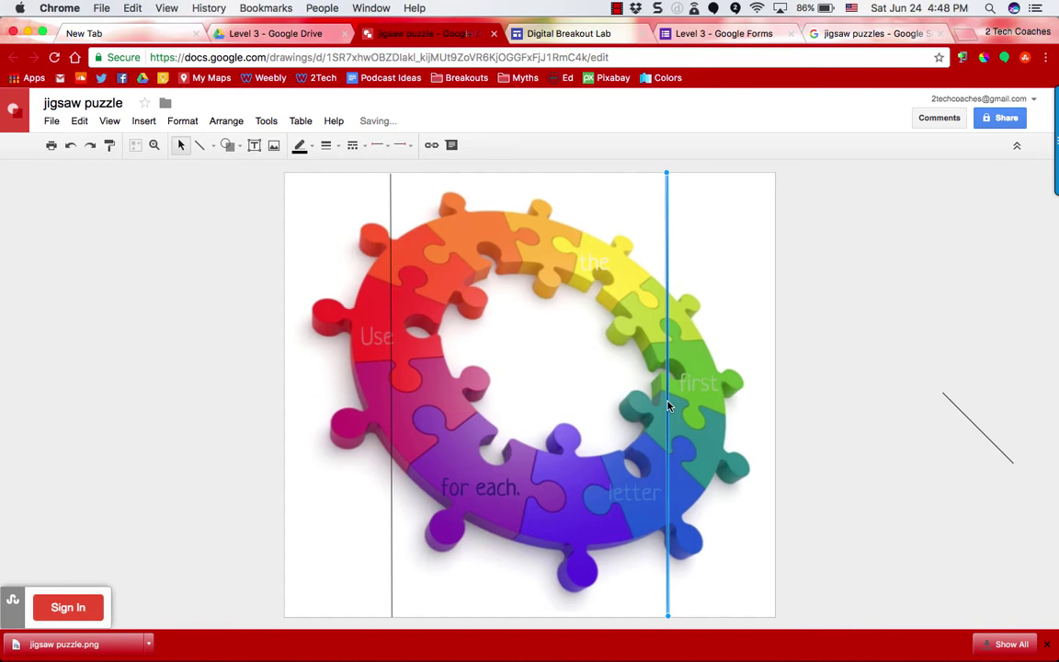
{"action": "key", "text": "ctrl+v"}
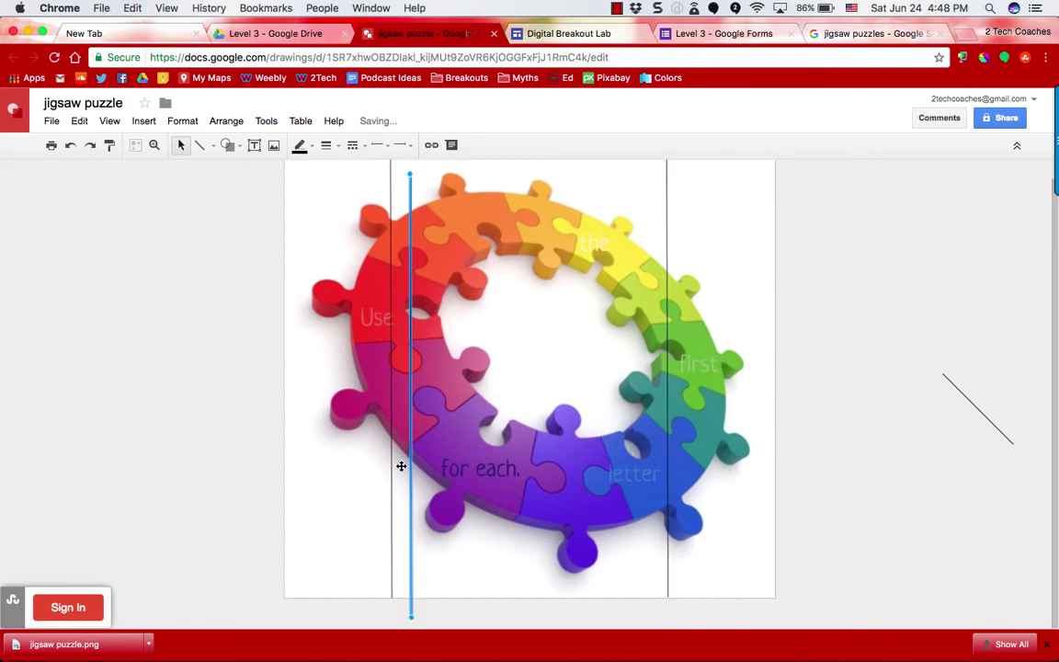
{"action": "left_click_drag", "start_coordinate": [412, 468], "coordinate": [534, 445]}
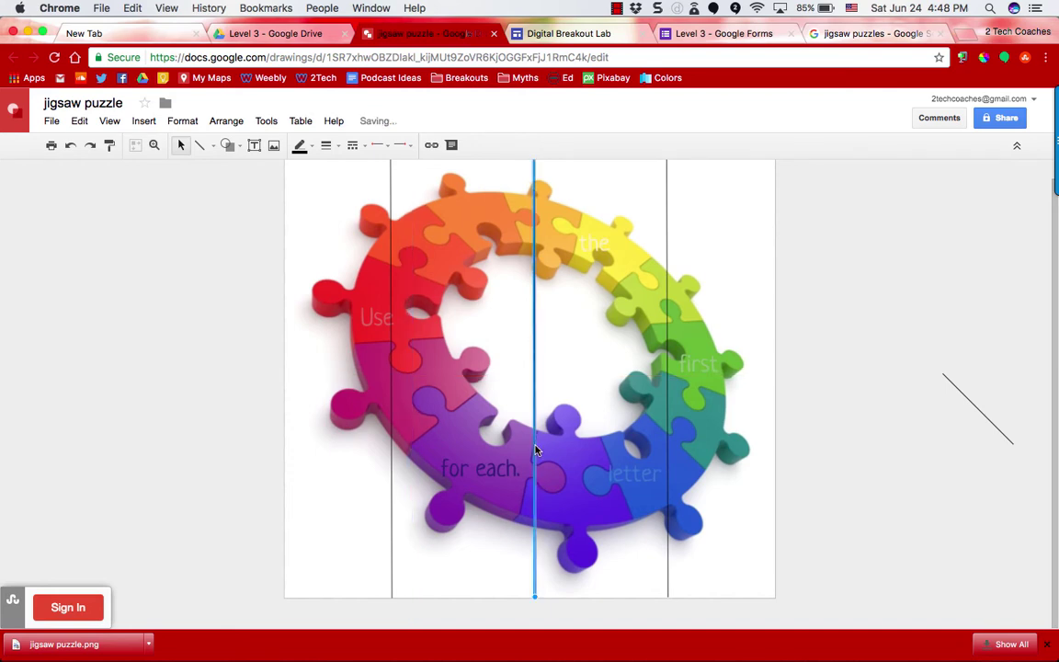
- Draw three full-width horizontal lines across the middle, upper and lower parts of the image to complete a four-by-four grid
{"action": "left_click", "coordinate": [200, 145]}
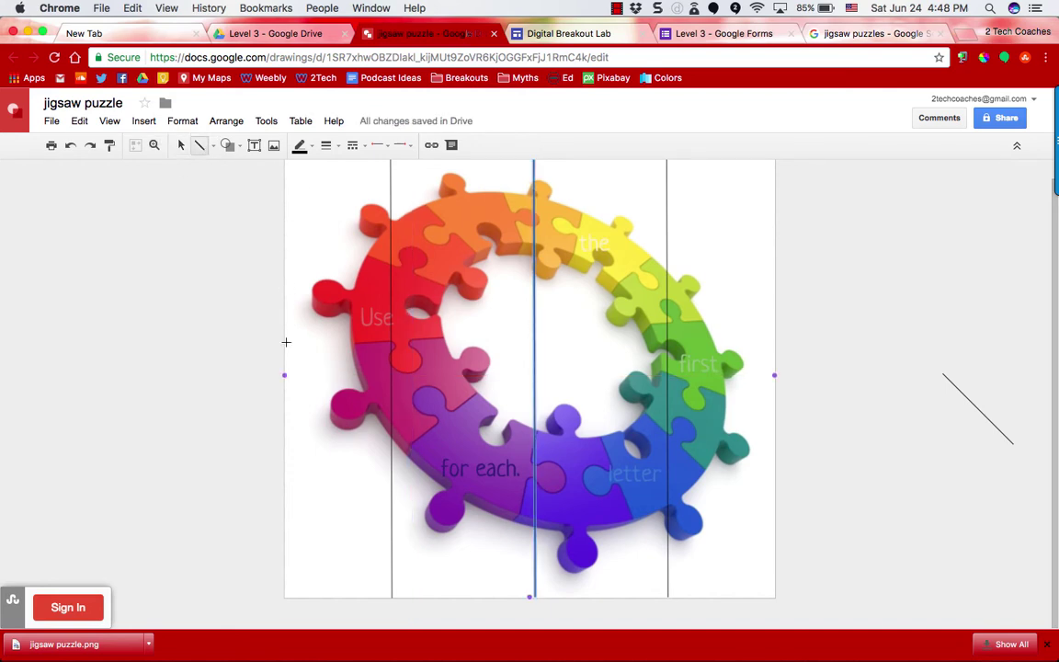
{"action": "scroll", "coordinate": [285, 345], "scroll_direction": "up", "scroll_amount": 2}
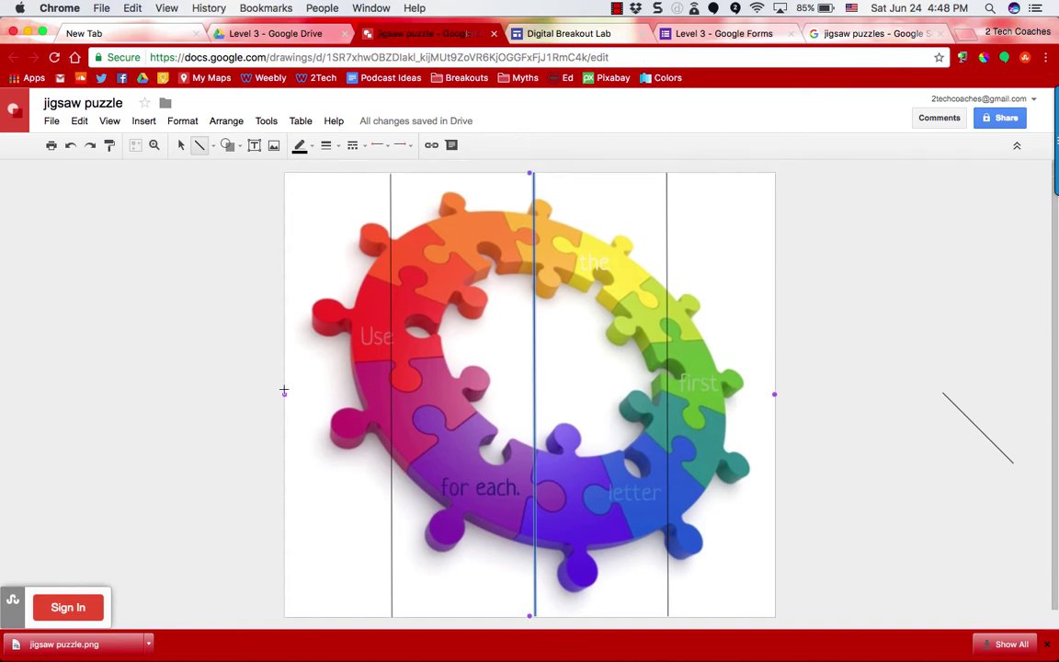
{"action": "left_click_drag", "start_coordinate": [419, 423], "coordinate": [774, 395]}
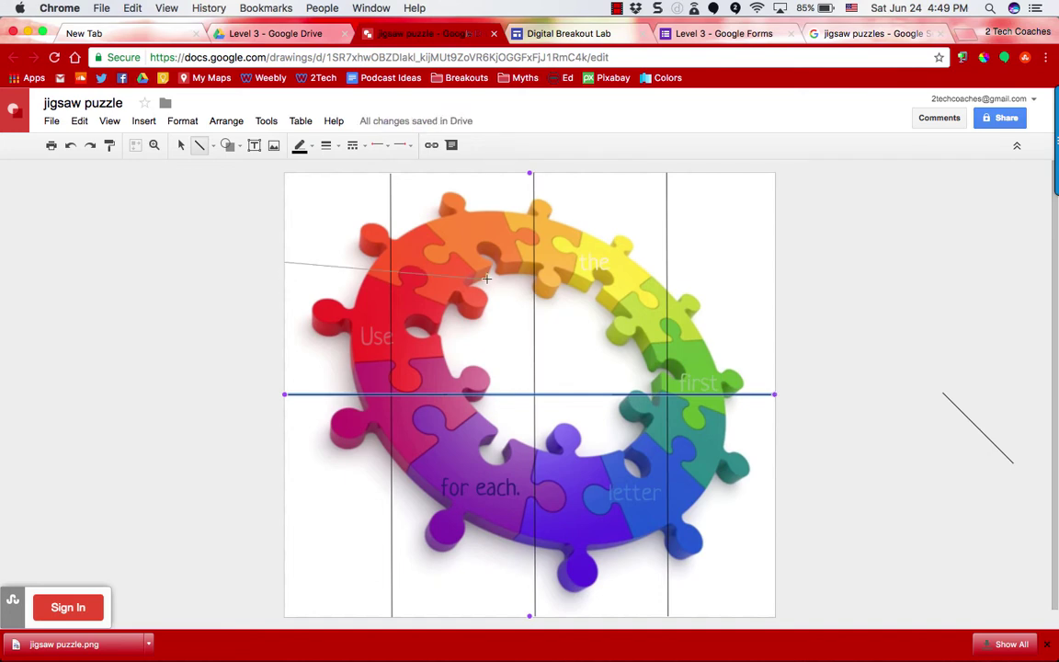
{"action": "left_click_drag", "start_coordinate": [686, 262], "coordinate": [777, 259]}
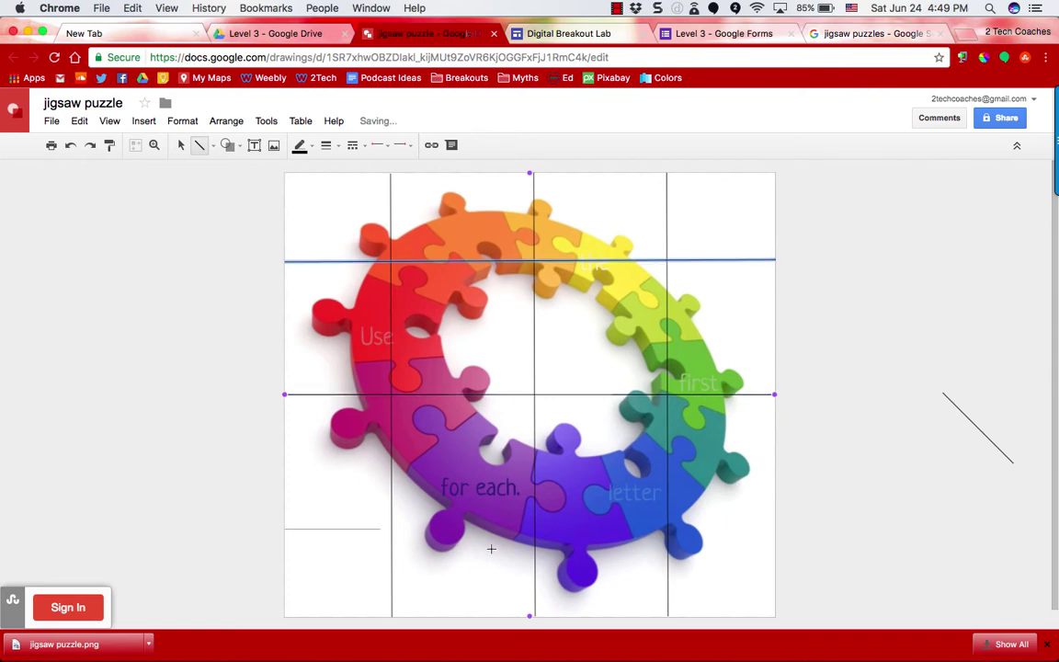
{"action": "left_click_drag", "start_coordinate": [491, 549], "coordinate": [775, 527]}
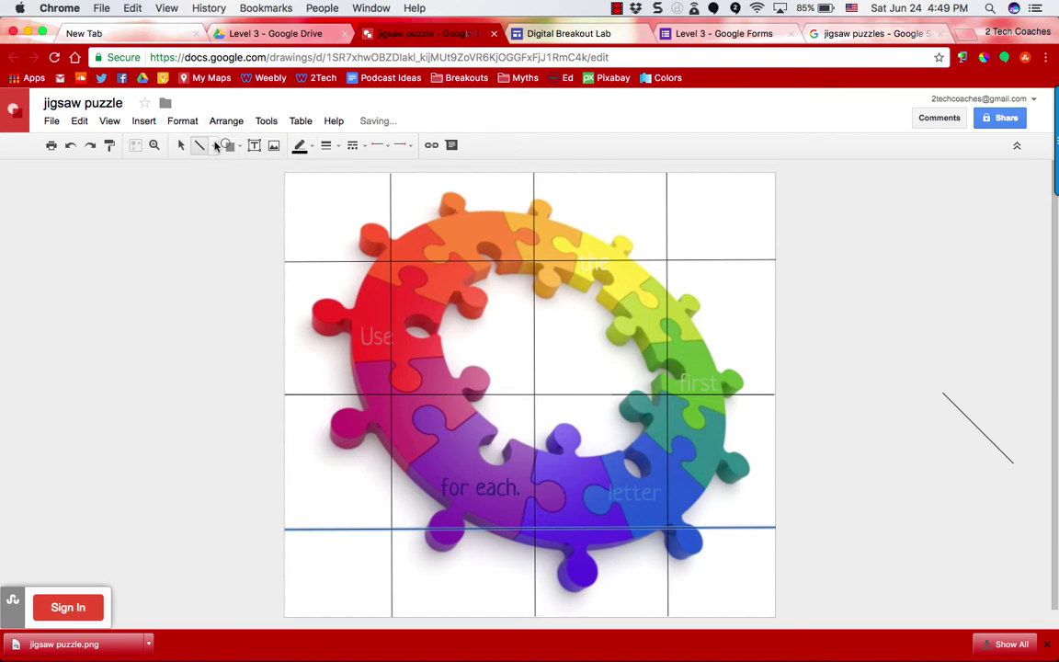
- Delete the stray diagonal line outside the canvas
{"action": "left_click", "coordinate": [178, 145]}
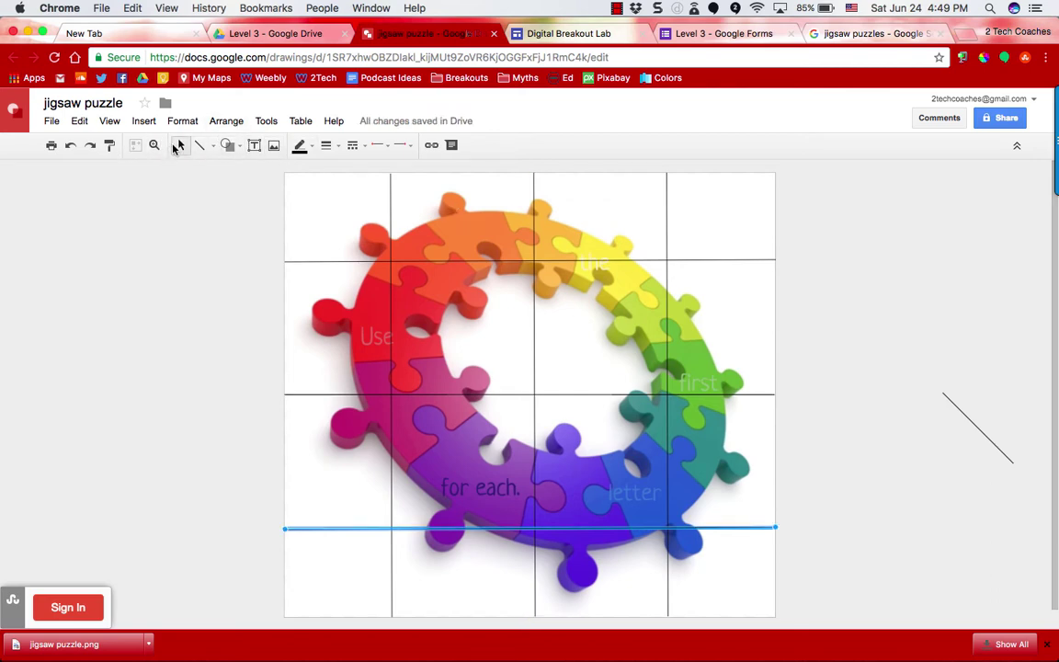
{"action": "left_click", "coordinate": [956, 407]}
{"action": "key", "text": "Delete"}
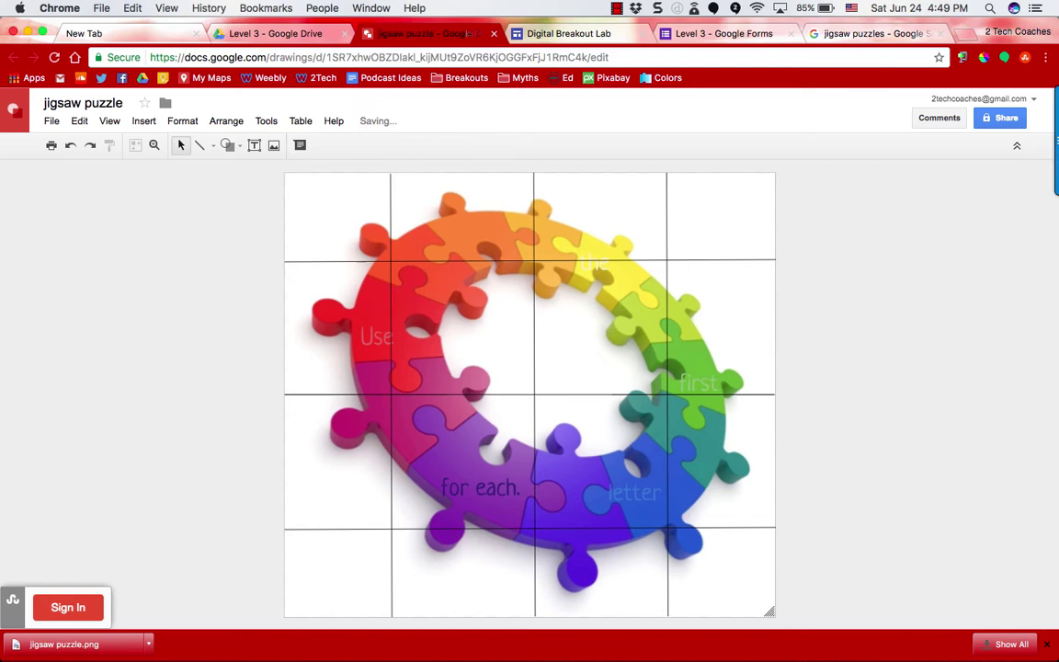
- Crop the puzzle image down to the top-left cell of the grid
{"action": "left_click", "coordinate": [768, 227]}
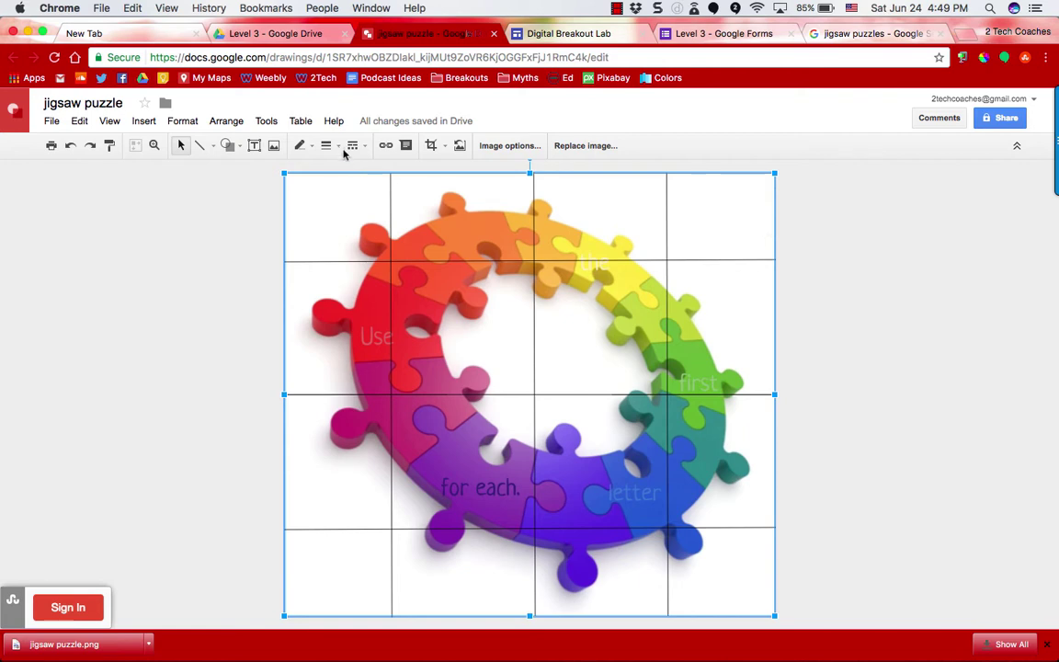
{"action": "left_click", "coordinate": [431, 145]}
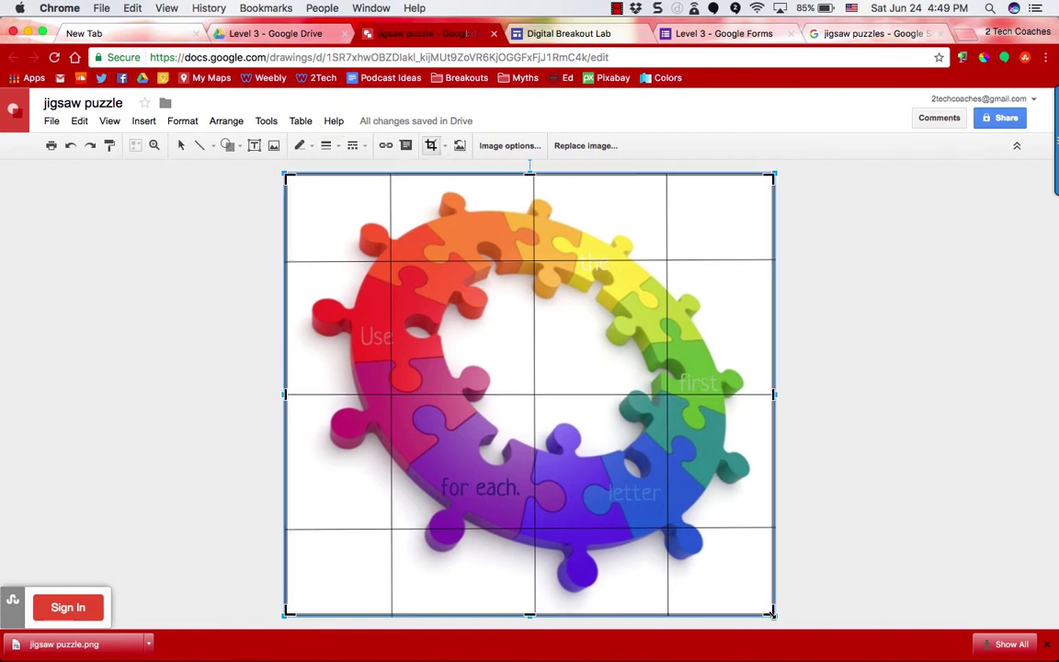
{"action": "left_click_drag", "start_coordinate": [748, 608], "coordinate": [390, 267]}
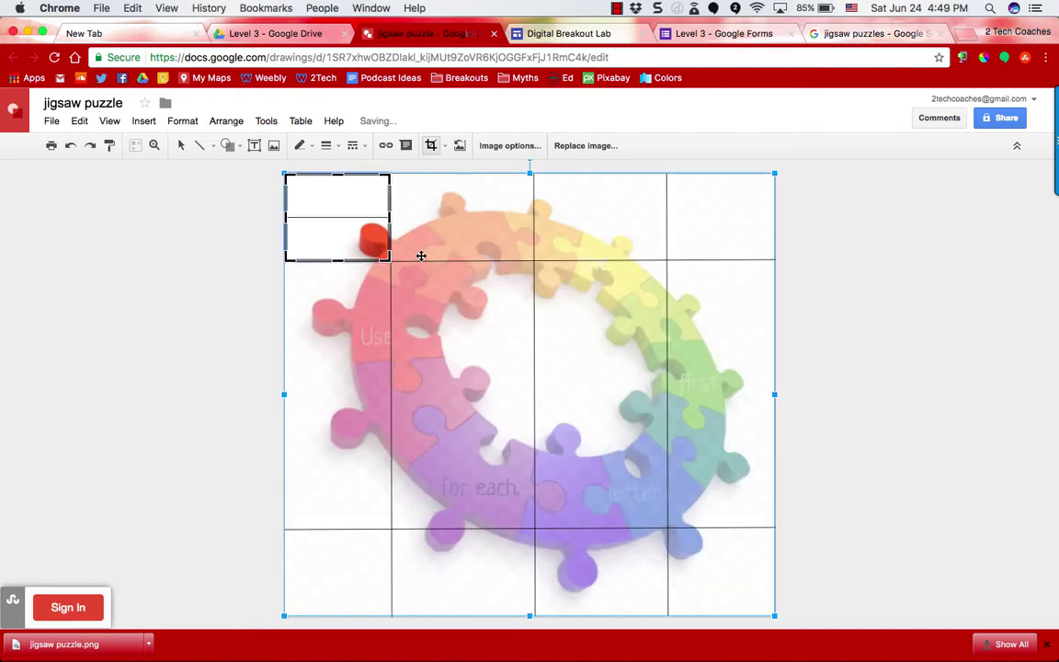
{"action": "key", "text": "Return"}
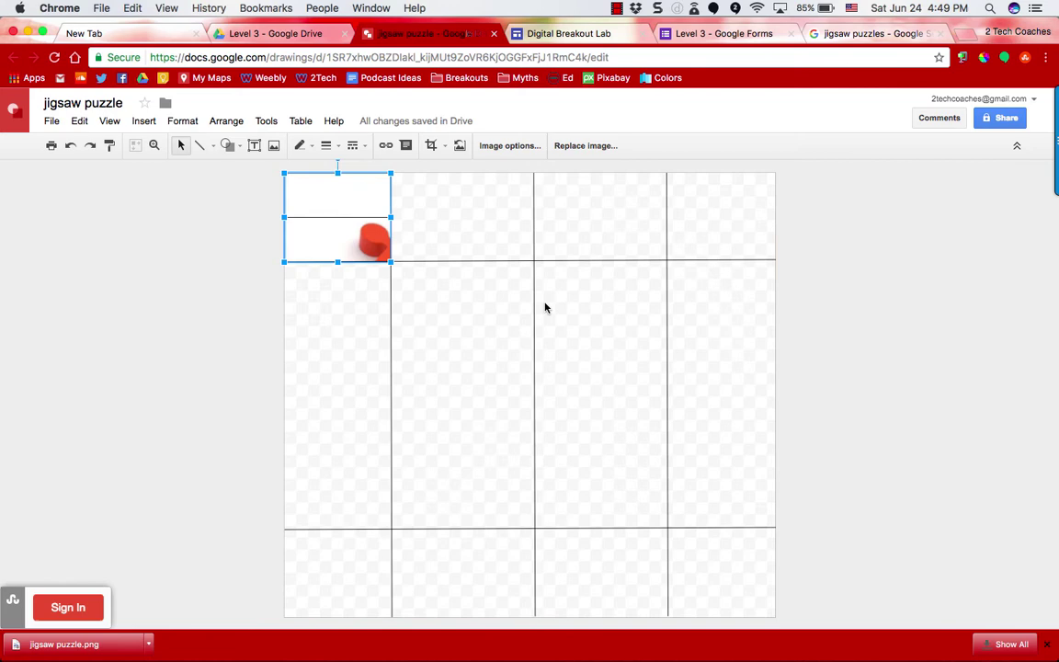
- Paste another copy of the full puzzle image, align it with the canvas and send it to the back
{"action": "key", "text": "ctrl+v"}
{"action": "left_click_drag", "start_coordinate": [426, 302], "coordinate": [421, 295]}
{"action": "right_click", "coordinate": [421, 296]}
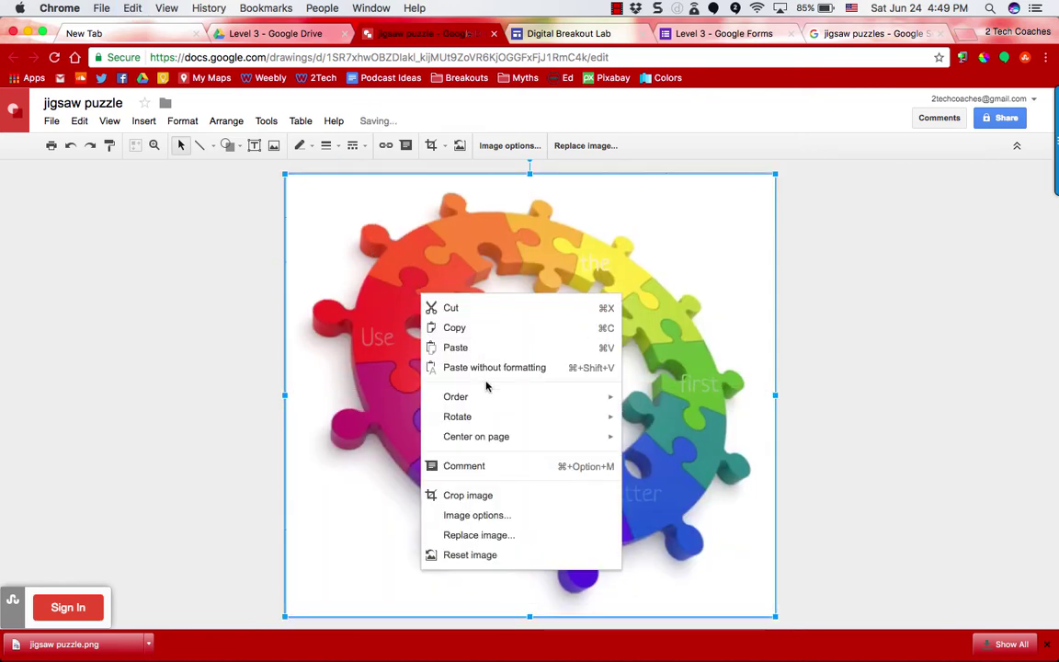
{"action": "mouse_move", "coordinate": [491, 407]}
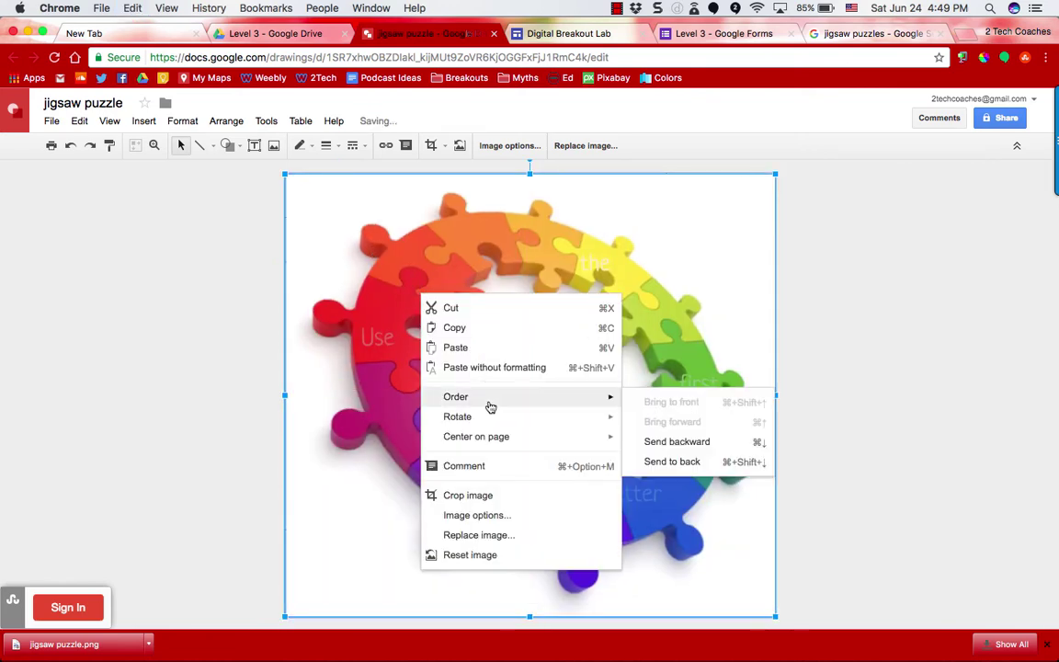
{"action": "left_click", "coordinate": [690, 460]}
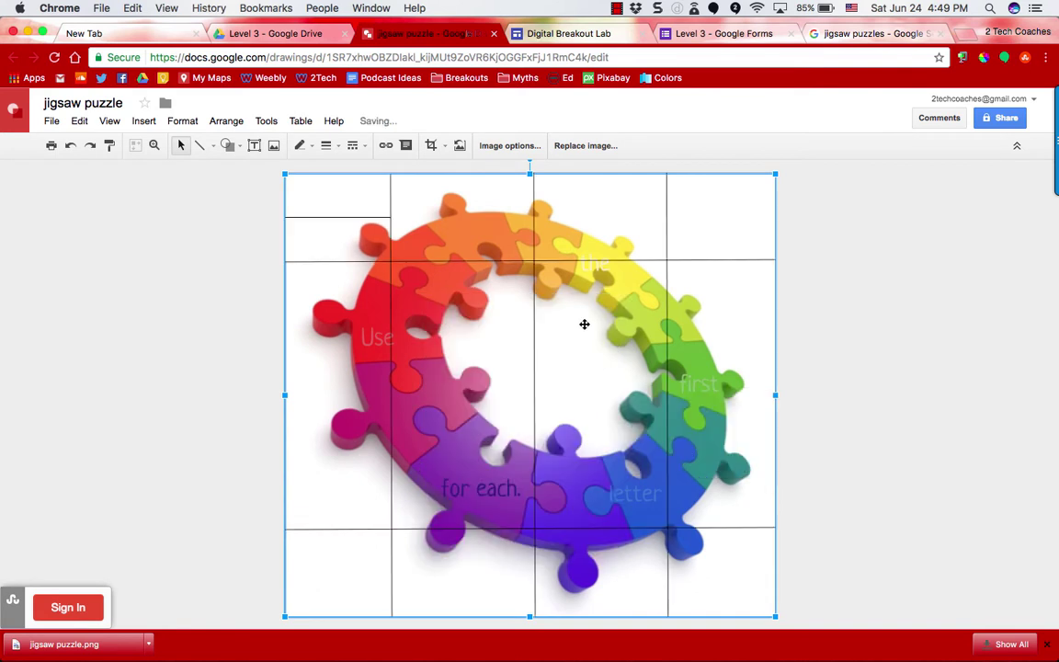
- Crop the full image down to the second cell of the grid's top row
{"action": "left_click", "coordinate": [431, 147]}
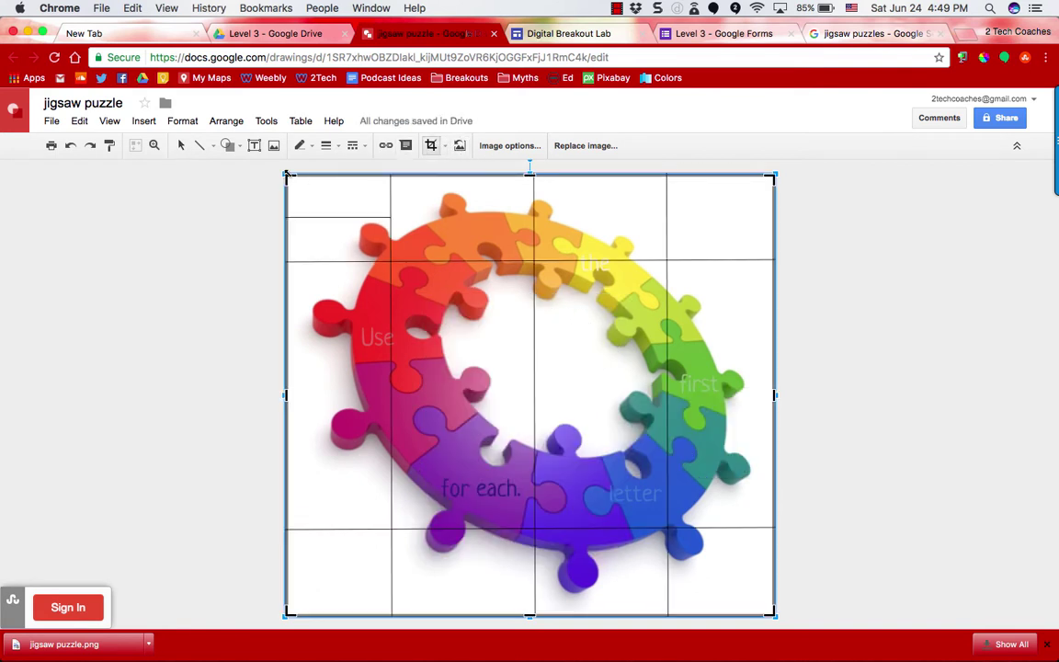
{"action": "left_click_drag", "start_coordinate": [288, 175], "coordinate": [392, 179]}
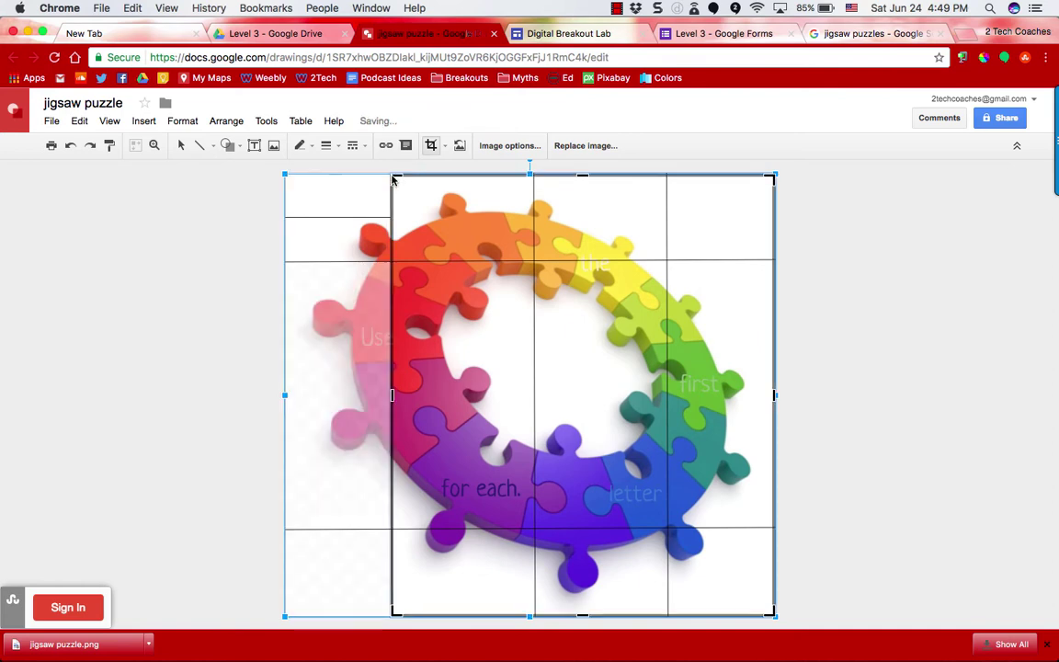
{"action": "left_click_drag", "start_coordinate": [775, 395], "coordinate": [532, 395]}
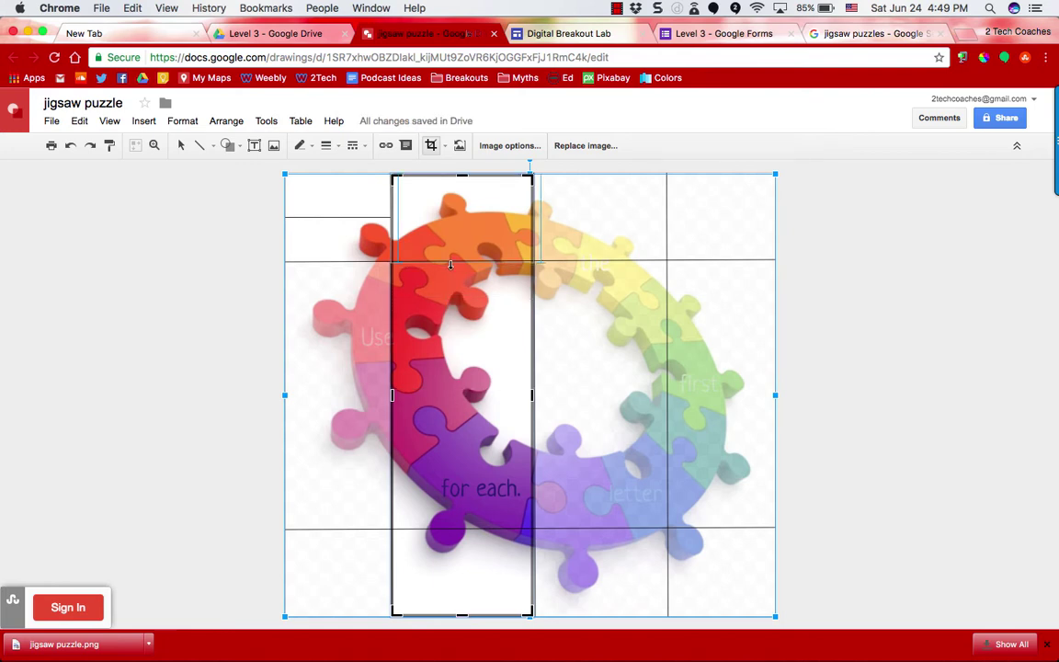
{"action": "left_click_drag", "start_coordinate": [448, 265], "coordinate": [448, 264]}
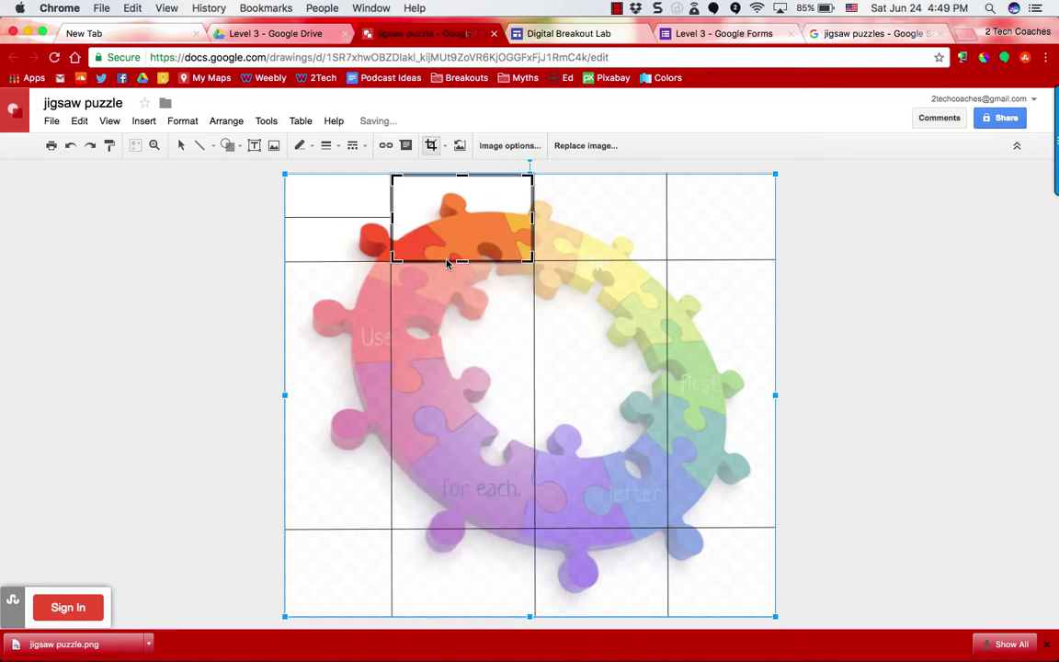
{"action": "key", "text": "Return"}
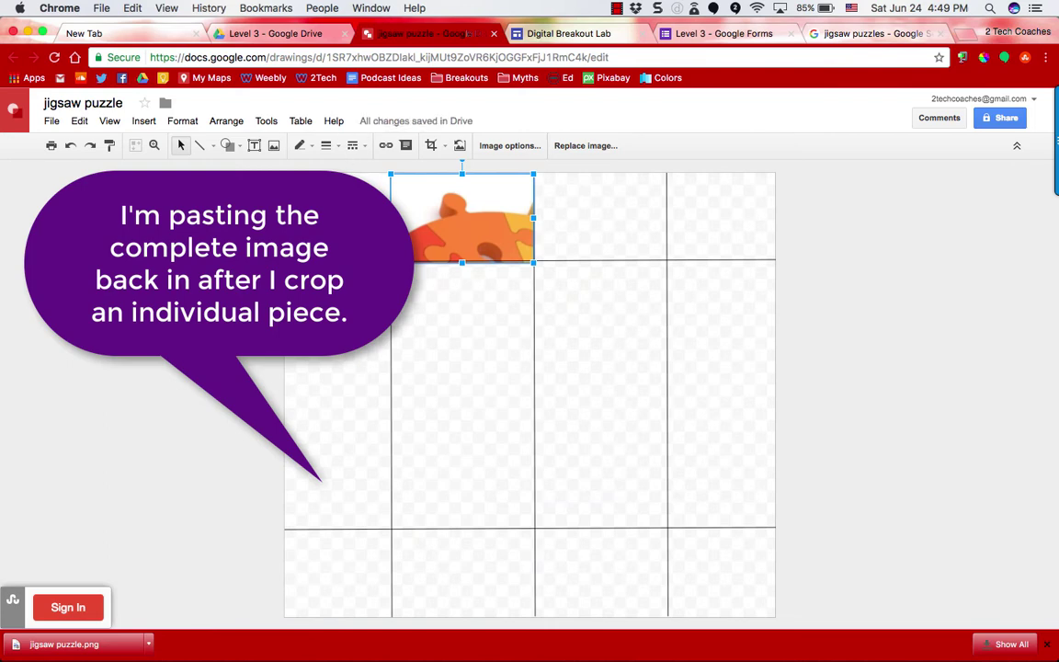
- Paste the complete image again, line it up with the canvas and send it behind the grid lines
{"action": "key", "text": "ctrl+v"}
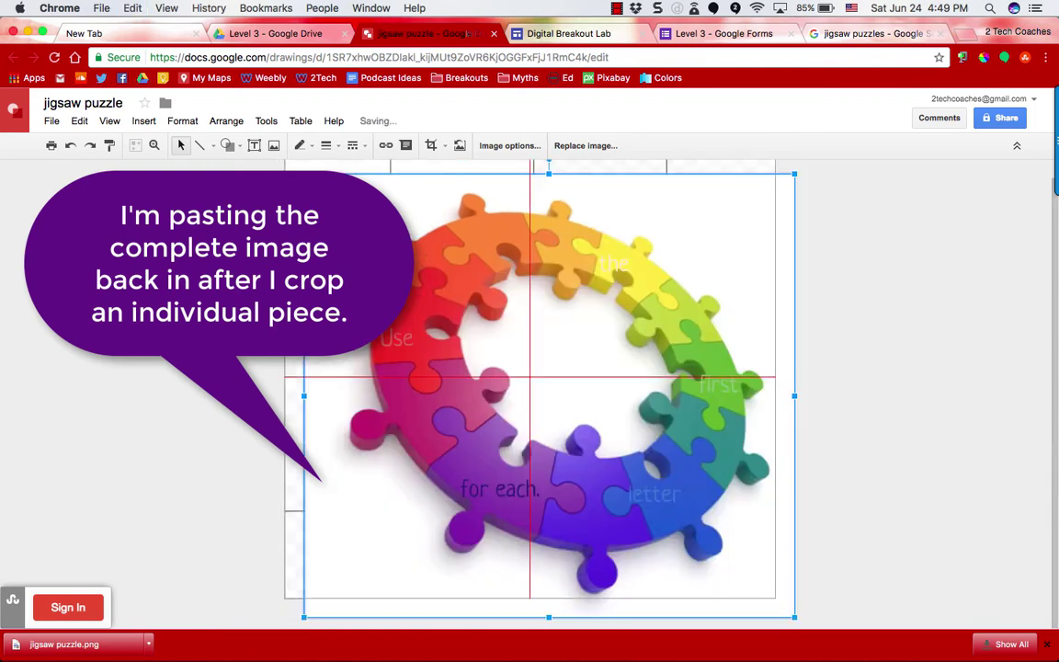
{"action": "left_click_drag", "start_coordinate": [550, 396], "coordinate": [531, 380]}
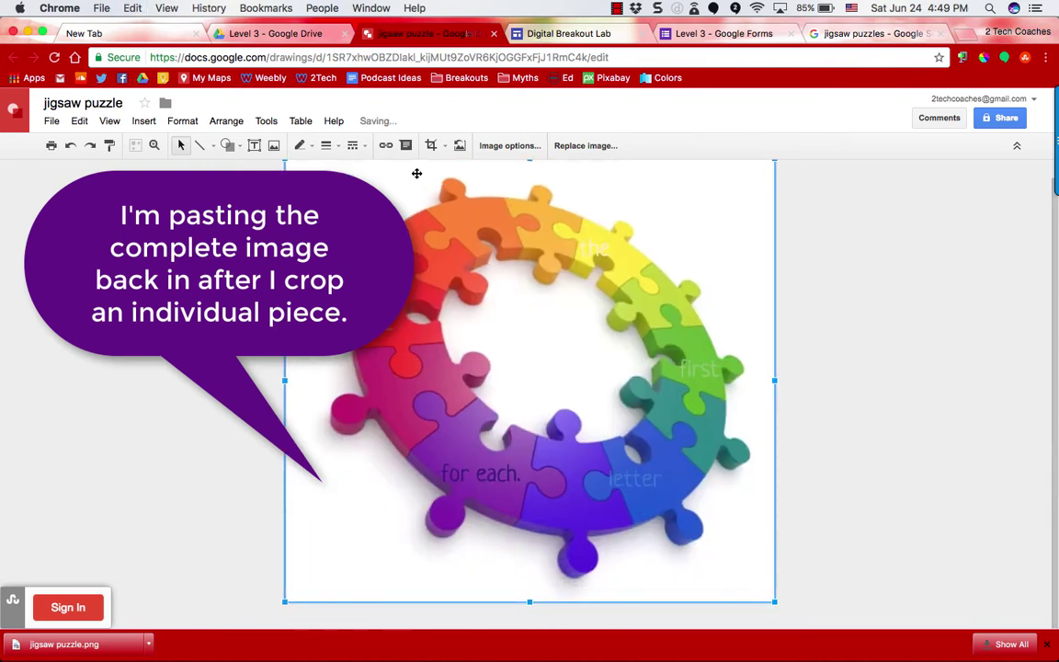
{"action": "right_click", "coordinate": [550, 314]}
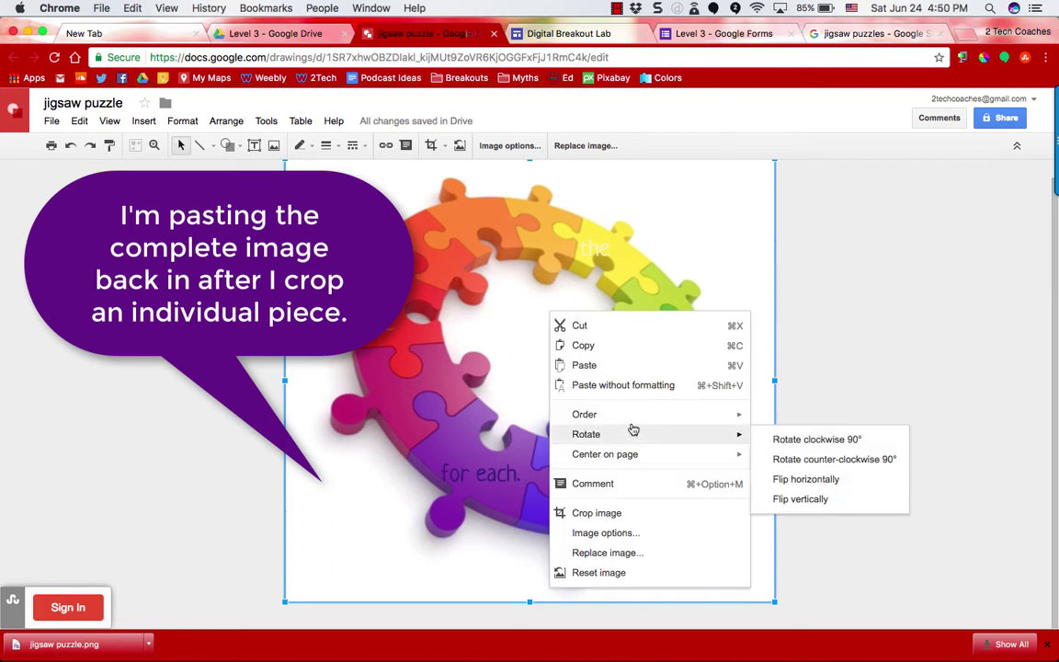
{"action": "mouse_move", "coordinate": [702, 425]}
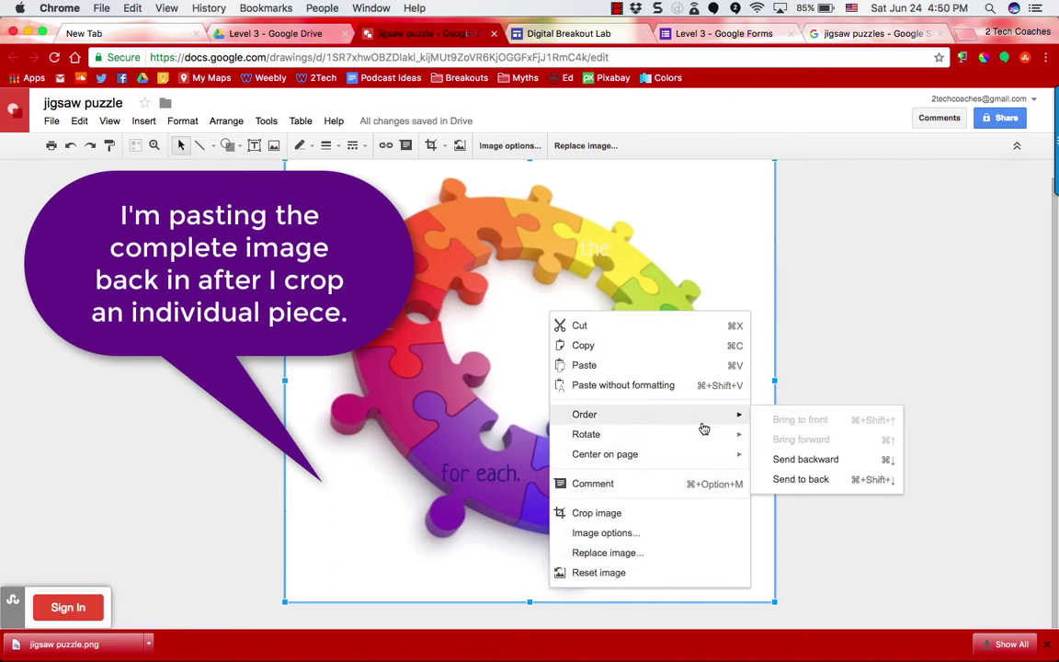
{"action": "left_click", "coordinate": [813, 478]}
- Crop the full image down to the third cell of the grid's top row
{"action": "left_click", "coordinate": [431, 147]}
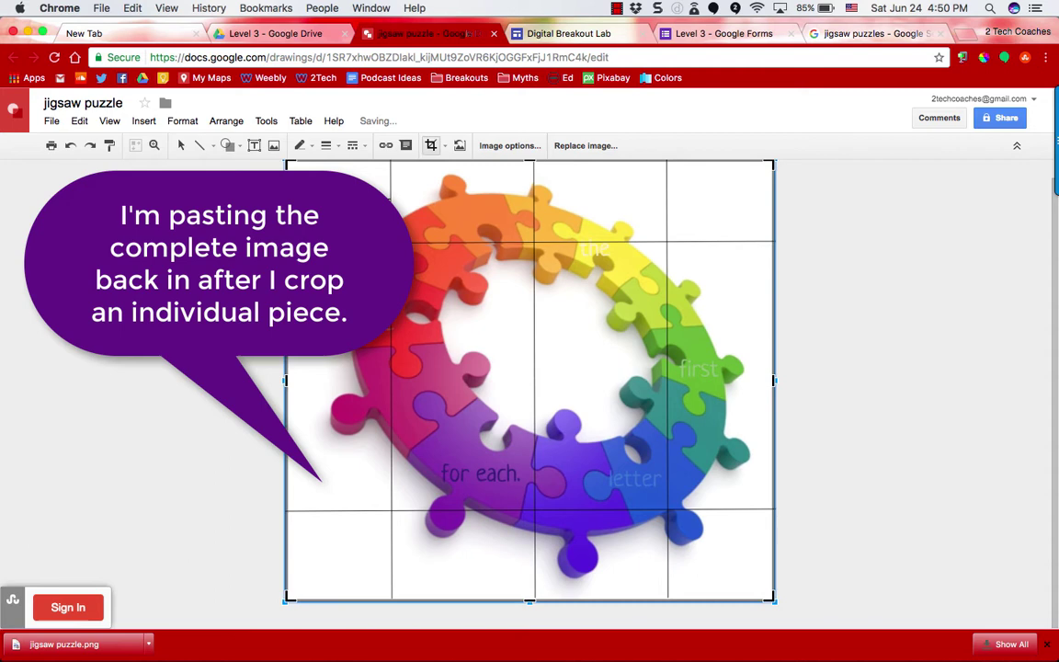
{"action": "left_click_drag", "start_coordinate": [286, 380], "coordinate": [537, 371]}
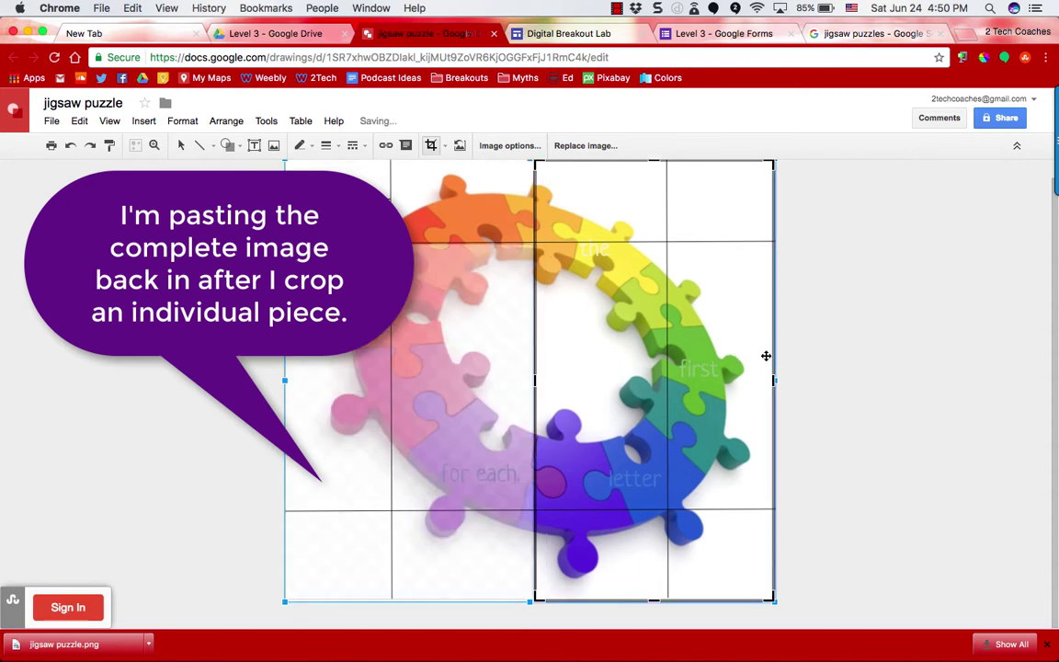
{"action": "left_click_drag", "start_coordinate": [775, 380], "coordinate": [668, 374]}
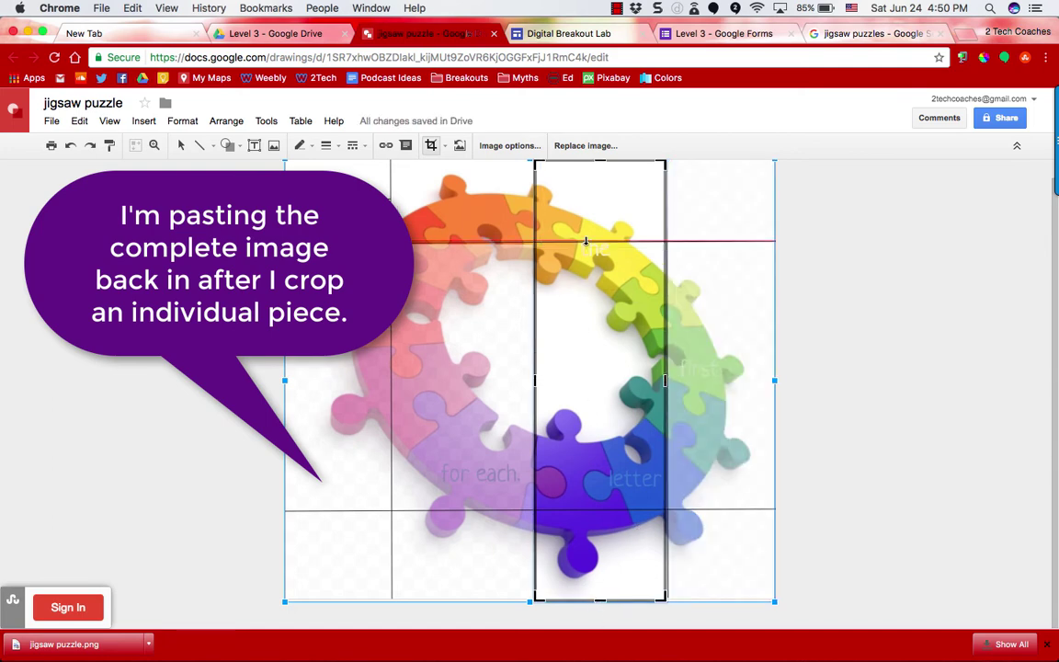
{"action": "left_click_drag", "start_coordinate": [585, 241], "coordinate": [586, 241]}
{"action": "key", "text": "Return"}
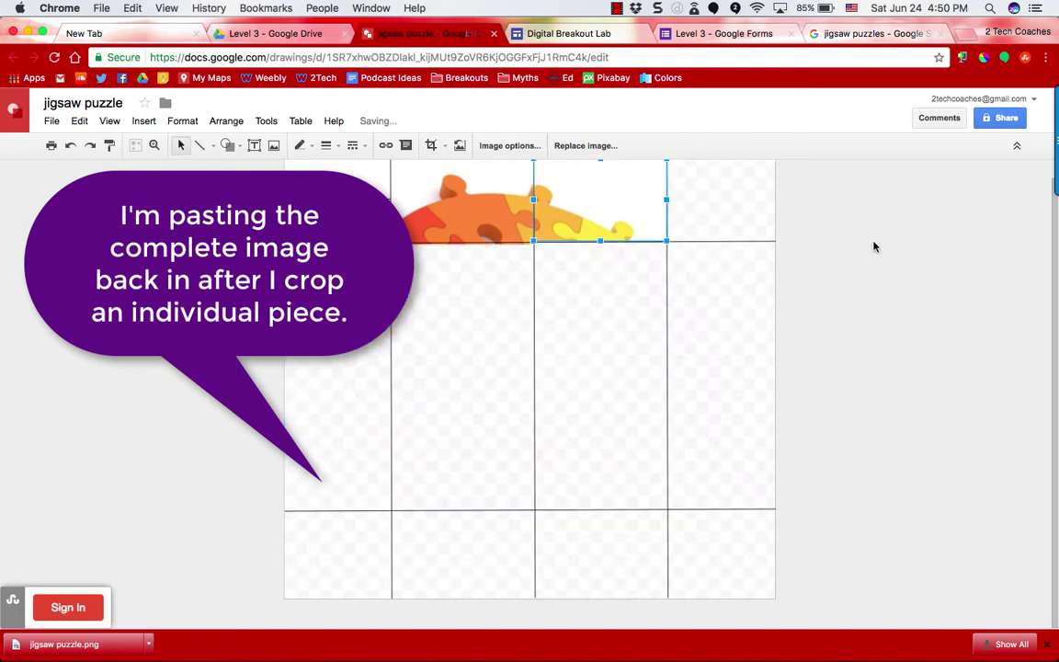
- Paste one more copy of the complete puzzle image over the canvas and send it to the back
{"action": "key", "text": "super+v"}
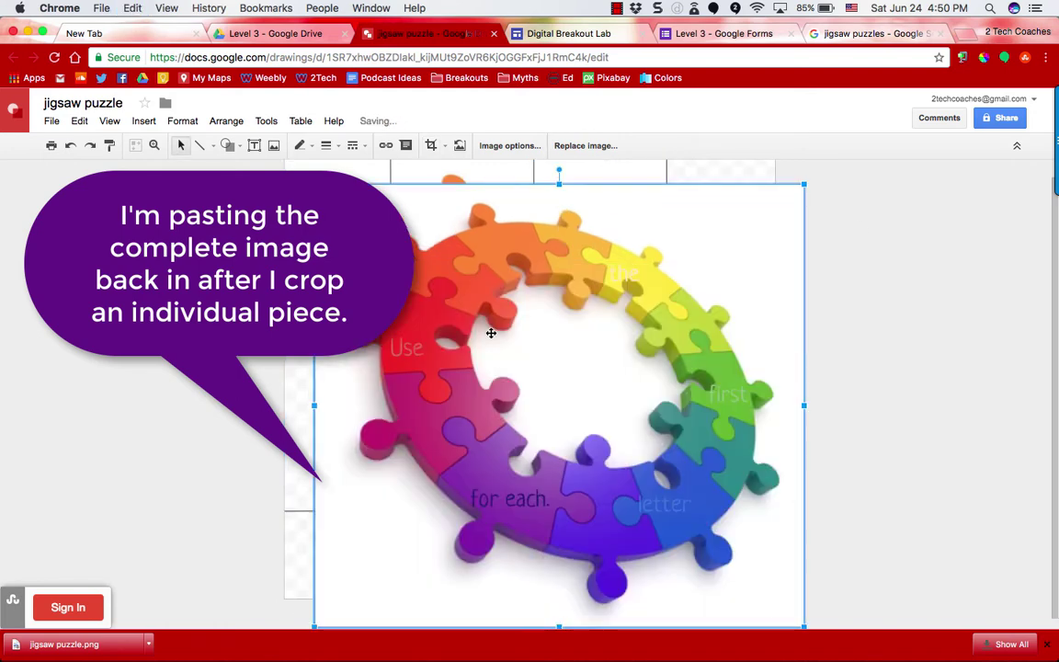
{"action": "left_click_drag", "start_coordinate": [491, 333], "coordinate": [468, 303]}
{"action": "right_click", "coordinate": [468, 304]}
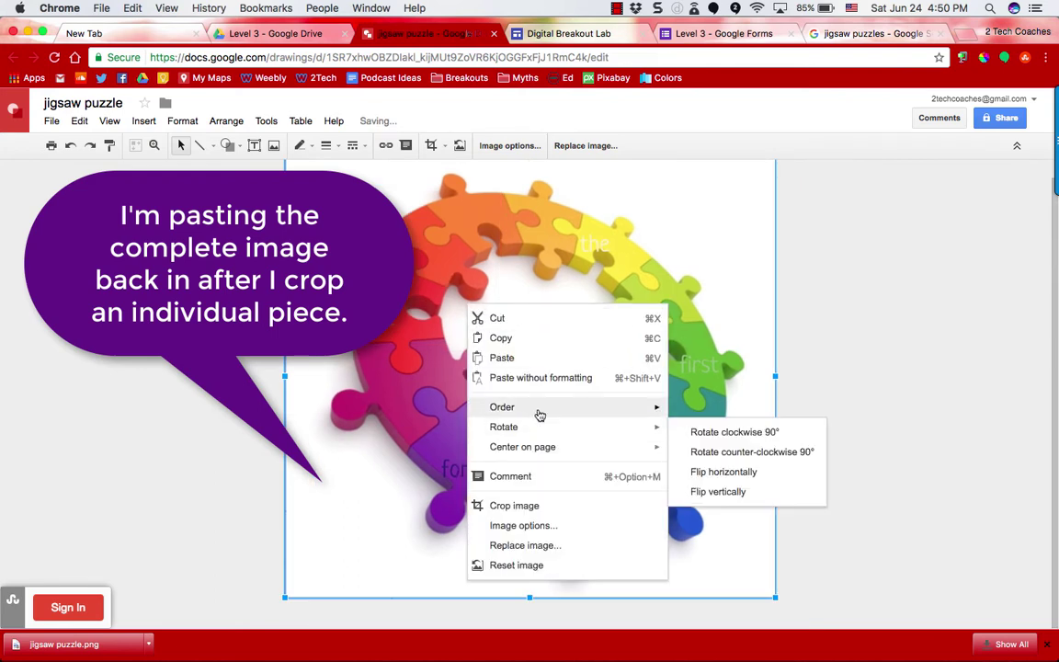
{"action": "mouse_move", "coordinate": [539, 415]}
{"action": "left_click", "coordinate": [733, 474]}
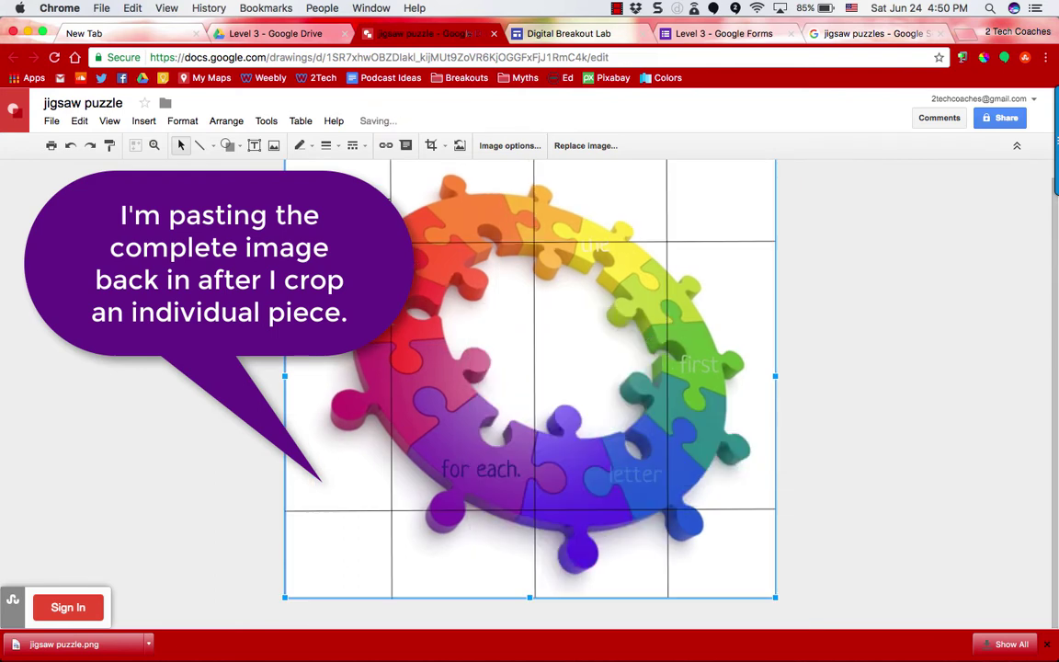
- Crop the full image down to the fourth cell of the grid's top row and deselect it
{"action": "left_click", "coordinate": [430, 147]}
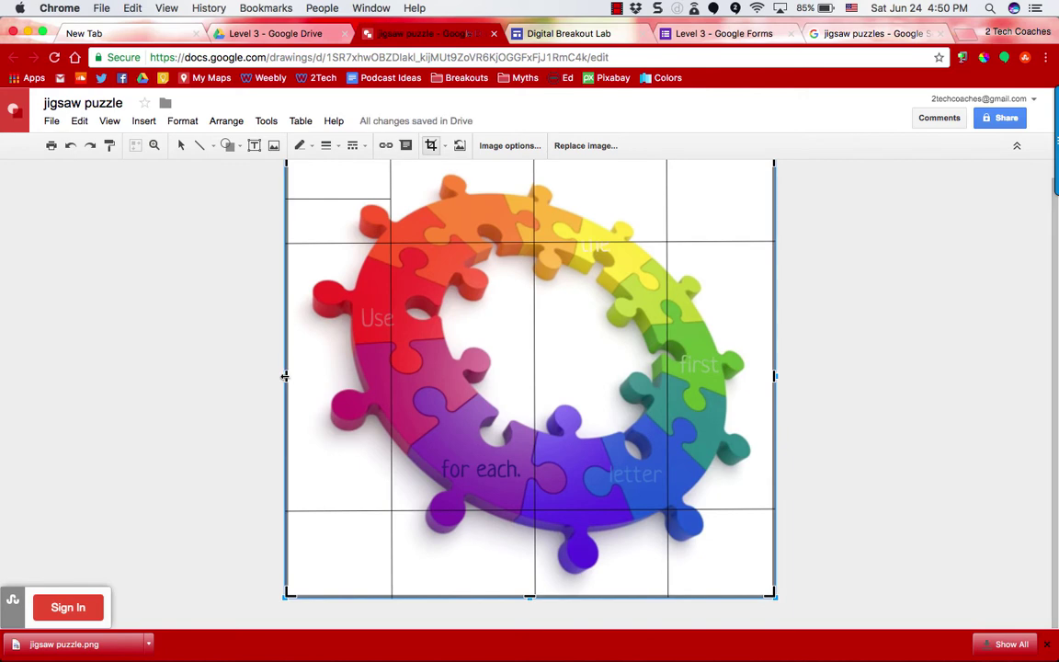
{"action": "left_click_drag", "start_coordinate": [291, 376], "coordinate": [667, 368]}
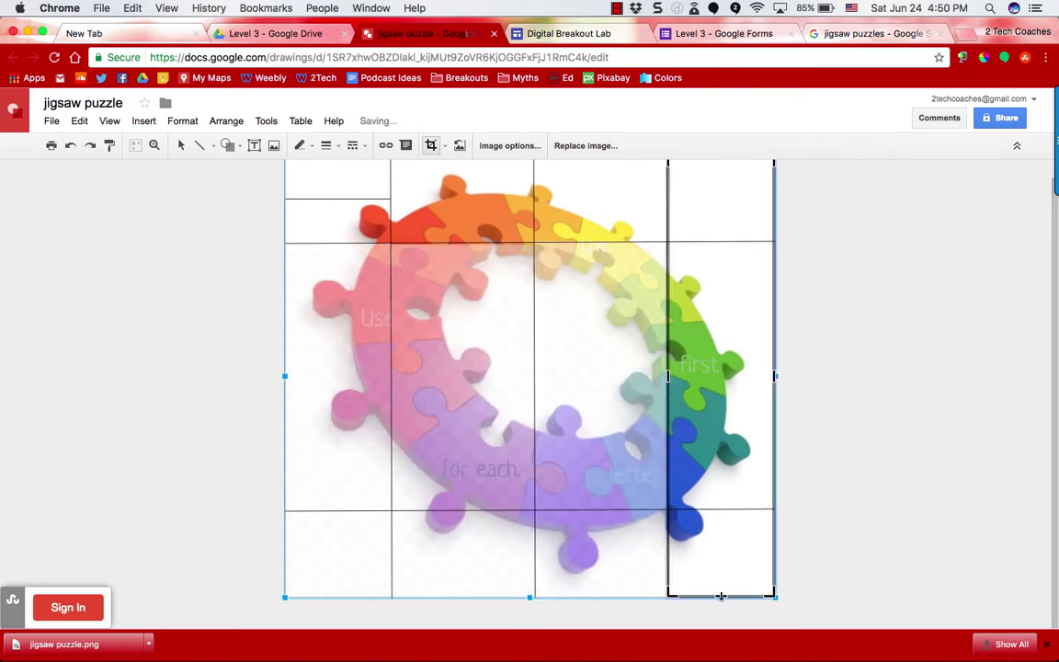
{"action": "left_click_drag", "start_coordinate": [711, 547], "coordinate": [707, 241]}
{"action": "left_click", "coordinate": [758, 343]}
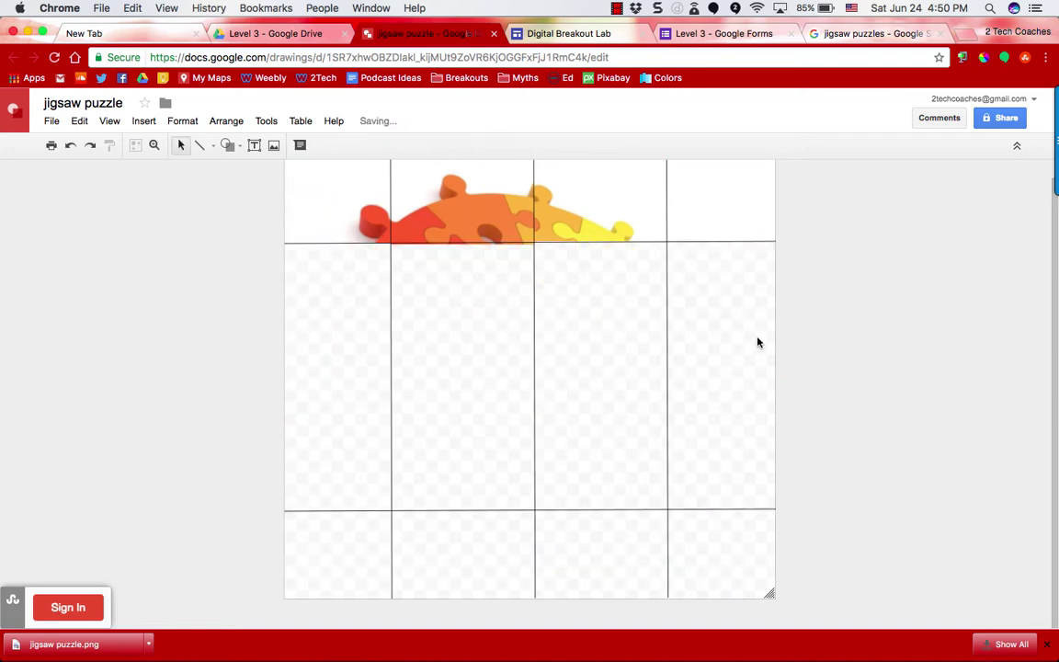
- Draw a full-width horizontal line across the middle of the canvas
{"action": "key", "text": "super+z"}
{"action": "left_click", "coordinate": [89, 145]}
{"action": "left_click", "coordinate": [198, 149]}
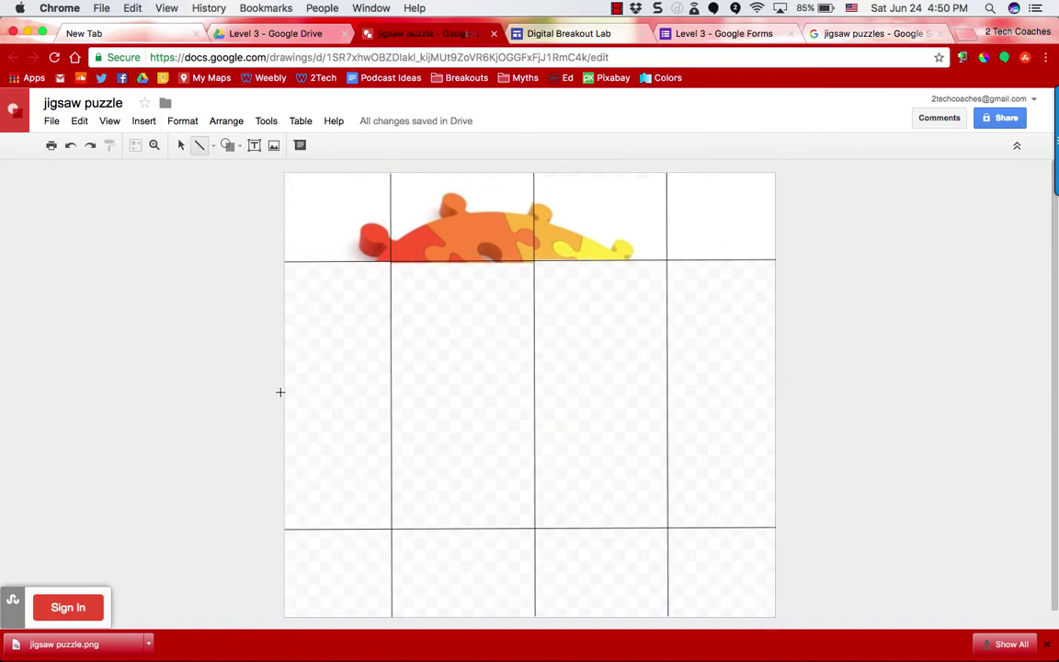
{"action": "key", "text": "Escape"}
- Paste the complete puzzle image again, align it with the canvas and send it to the back
{"action": "key", "text": "super+v"}
{"action": "left_click_drag", "start_coordinate": [678, 365], "coordinate": [643, 346]}
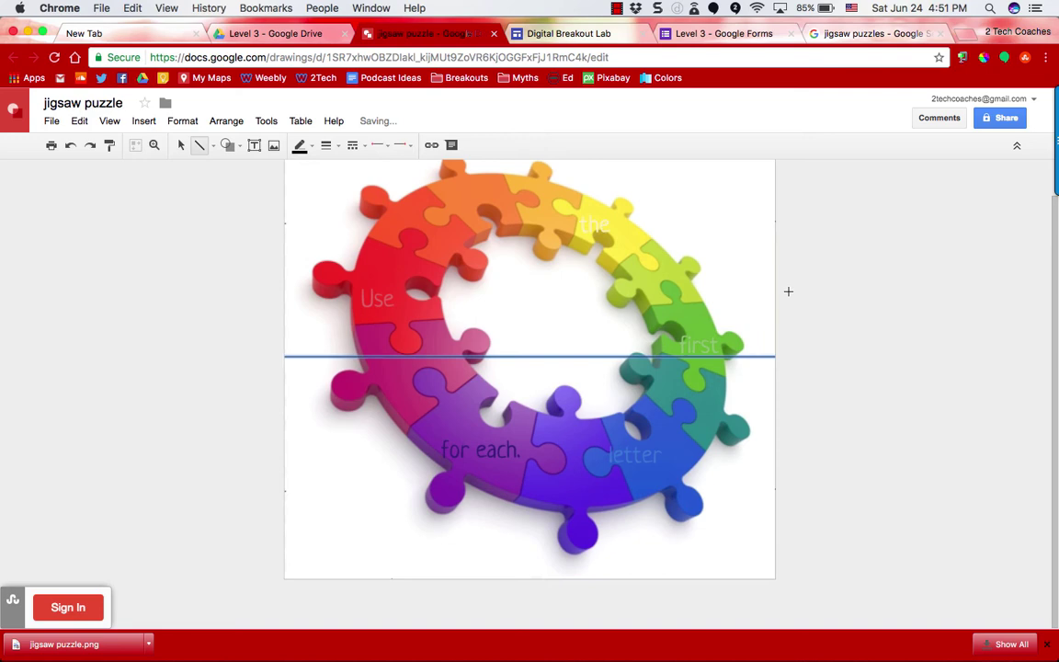
{"action": "right_click", "coordinate": [480, 264]}
{"action": "left_click", "coordinate": [526, 462]}
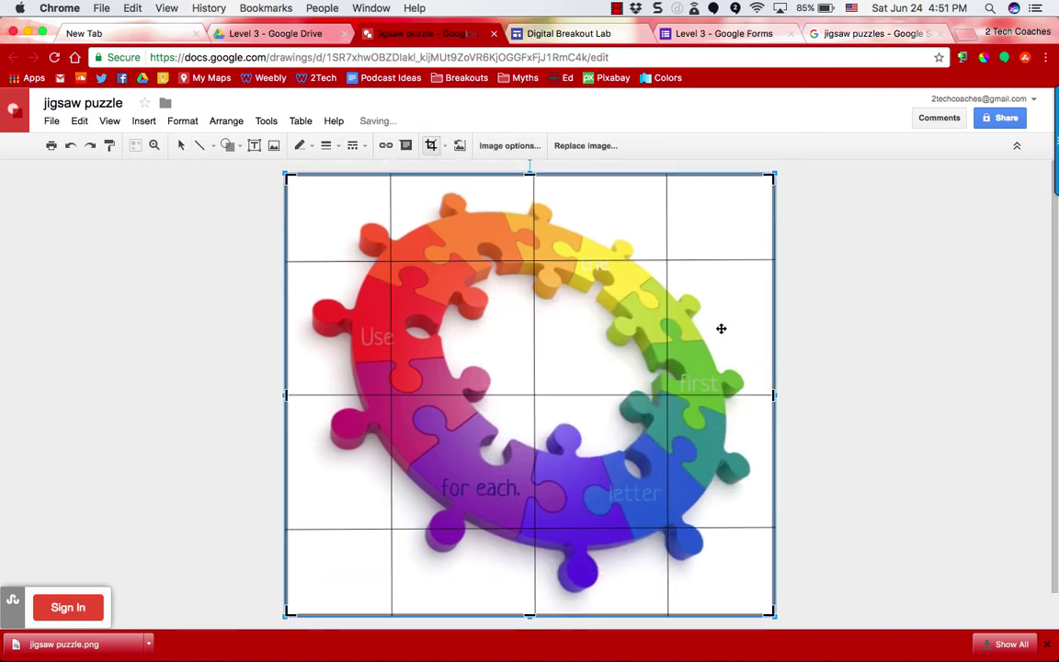
{"action": "left_click_drag", "start_coordinate": [530, 615], "coordinate": [511, 398]}
{"action": "key", "text": "super+z"}
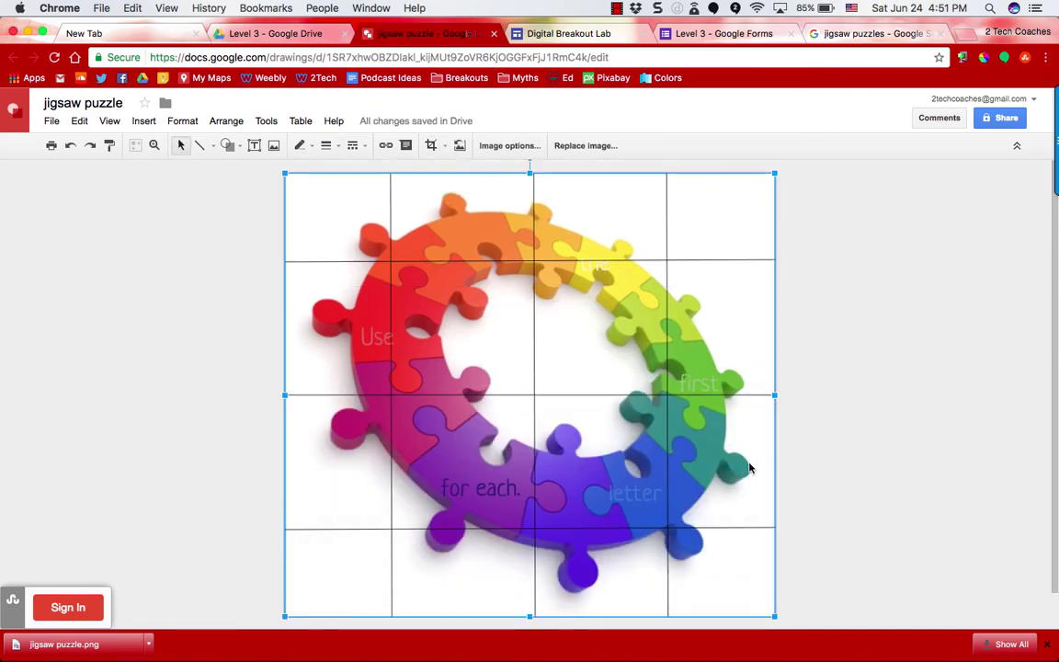
{"action": "left_click", "coordinate": [433, 145]}
{"action": "left_click_drag", "start_coordinate": [529, 616], "coordinate": [530, 393]}
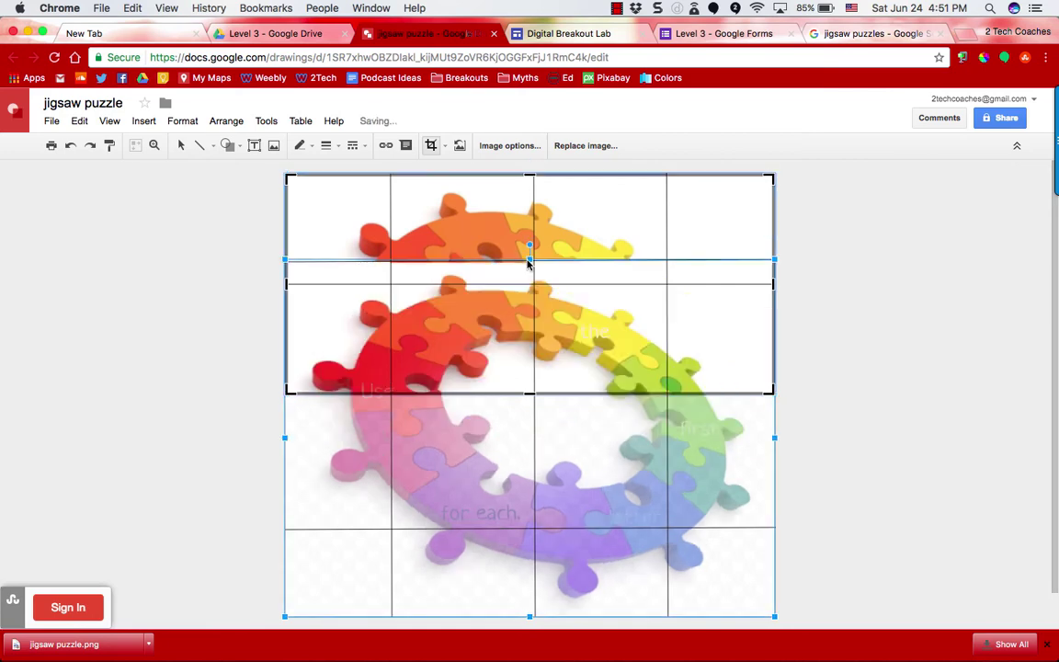
{"action": "left_click", "coordinate": [616, 8]}
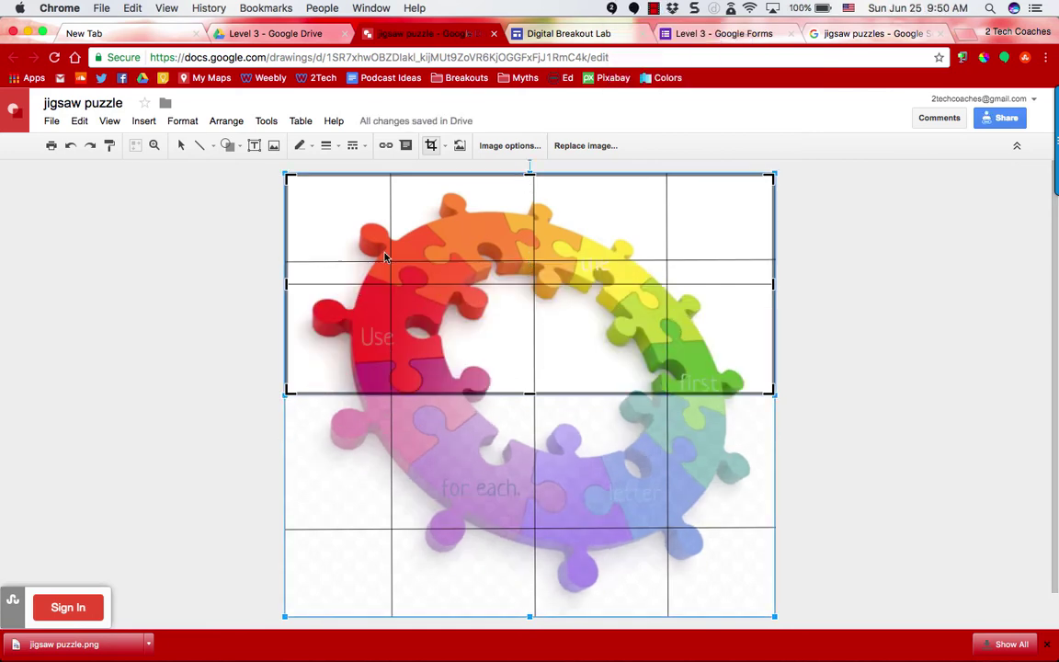
{"action": "left_click", "coordinate": [459, 145]}
{"action": "left_click", "coordinate": [241, 365]}
- Select each cropped top-row piece and the full image behind them in turn to check their outlines
{"action": "left_click", "coordinate": [340, 210]}
{"action": "left_click", "coordinate": [464, 217]}
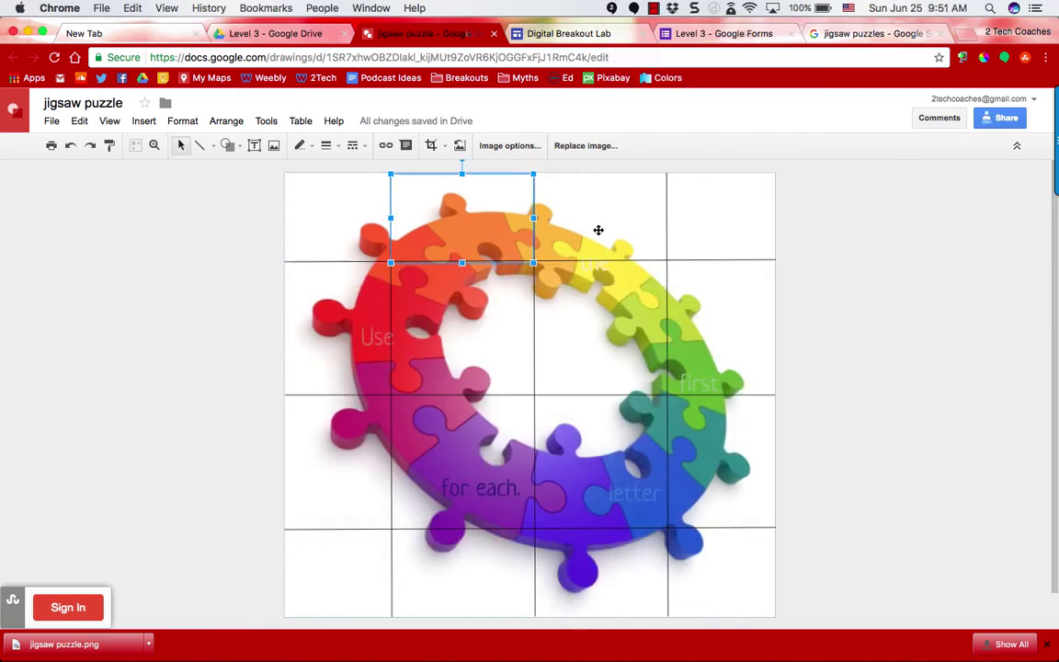
{"action": "left_click", "coordinate": [598, 229]}
{"action": "left_click", "coordinate": [720, 221]}
{"action": "left_click", "coordinate": [583, 319]}
{"action": "left_click", "coordinate": [432, 145]}
{"action": "left_click_drag", "start_coordinate": [526, 617], "coordinate": [519, 620]}
{"action": "left_click", "coordinate": [818, 377]}
{"action": "left_click", "coordinate": [338, 217]}
{"action": "left_click", "coordinate": [349, 318]}
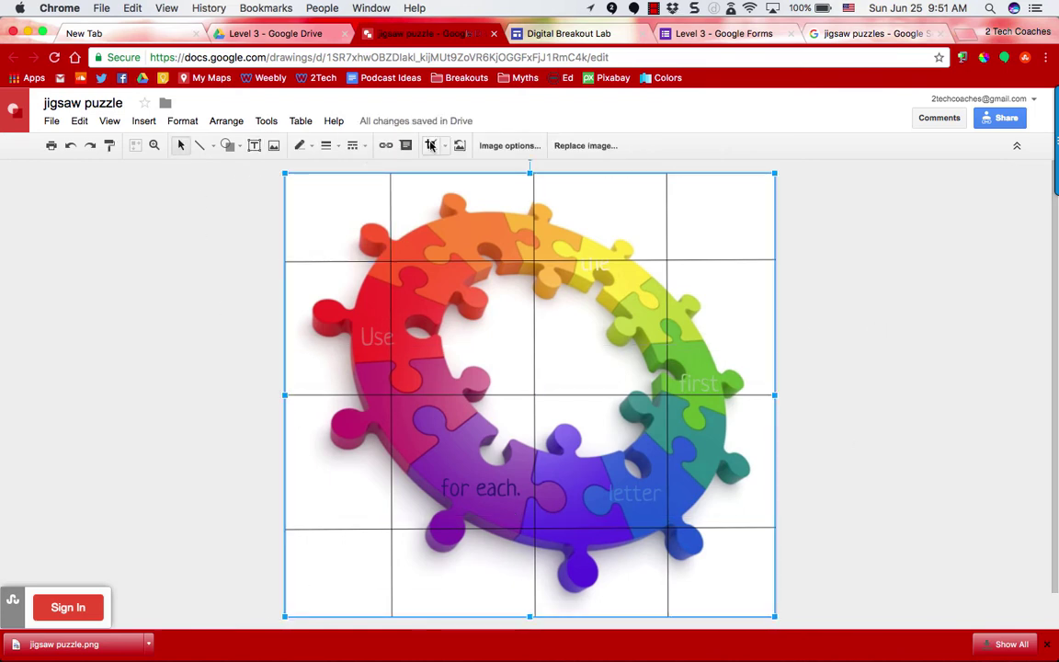
{"action": "left_click", "coordinate": [432, 145]}
{"action": "left_click_drag", "start_coordinate": [287, 395], "coordinate": [391, 395]}
{"action": "left_click_drag", "start_coordinate": [776, 396], "coordinate": [531, 395]}
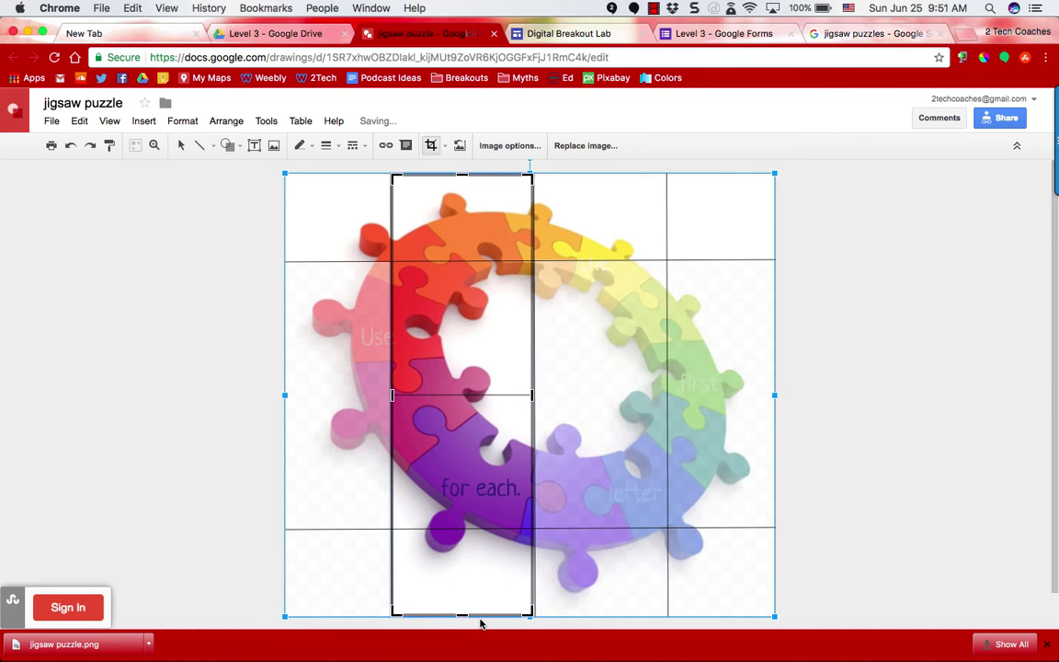
{"action": "key", "text": "Return"}
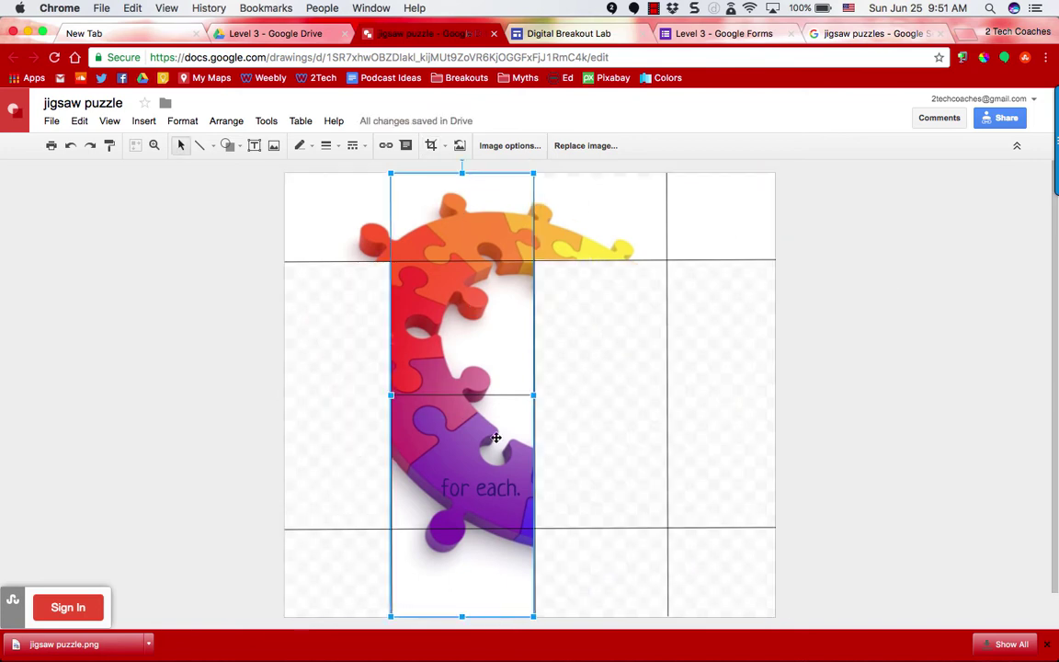
{"action": "left_click", "coordinate": [586, 184]}
{"action": "left_click_drag", "start_coordinate": [586, 184], "coordinate": [586, 182]}
{"action": "left_click", "coordinate": [411, 194]}
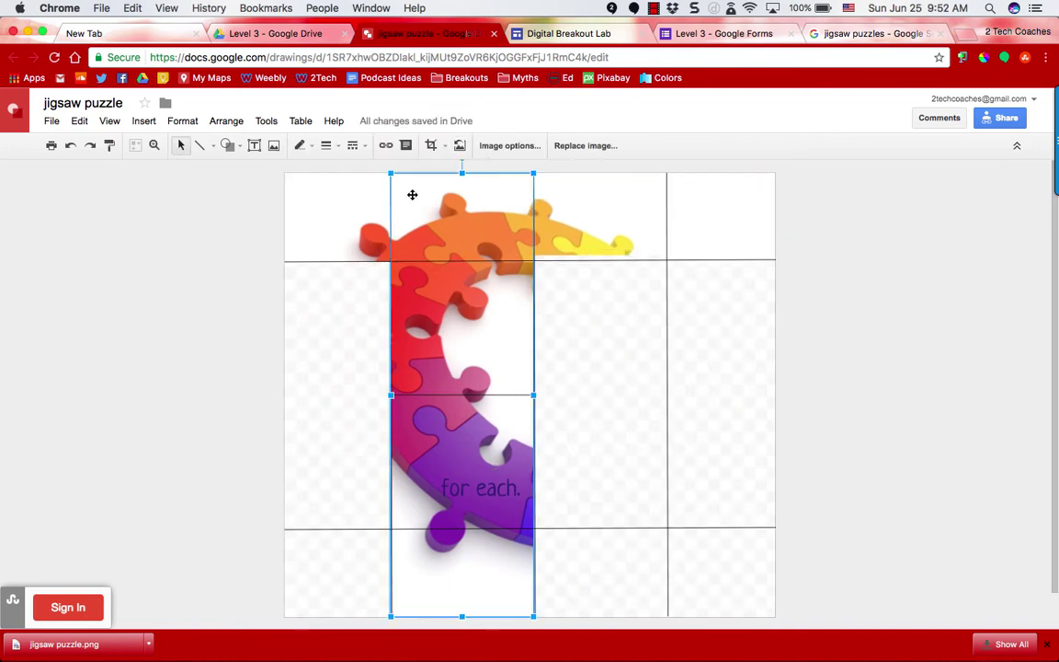
{"action": "left_click", "coordinate": [432, 146]}
{"action": "key", "text": "Return"}
{"action": "key", "text": "super+z"}
{"action": "key", "text": "super+z"}
{"action": "key", "text": "super+z"}
{"action": "key", "text": "super+z"}
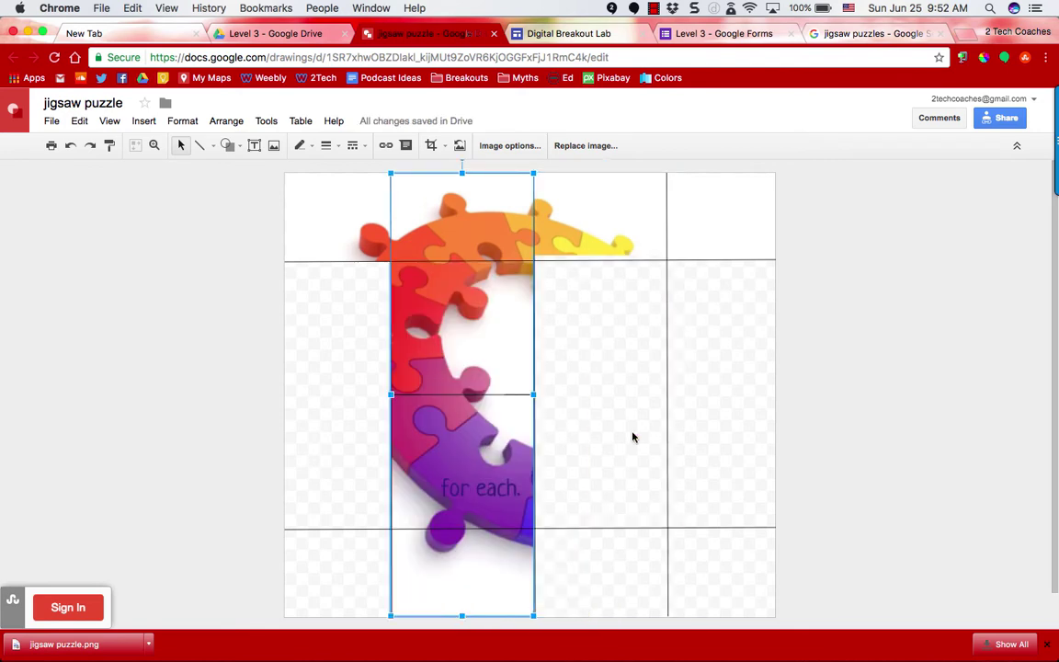
- Crop the full image down to the second cell of the second row, then select the third top-row piece
{"action": "double_click", "coordinate": [634, 394]}
{"action": "double_click", "coordinate": [721, 378]}
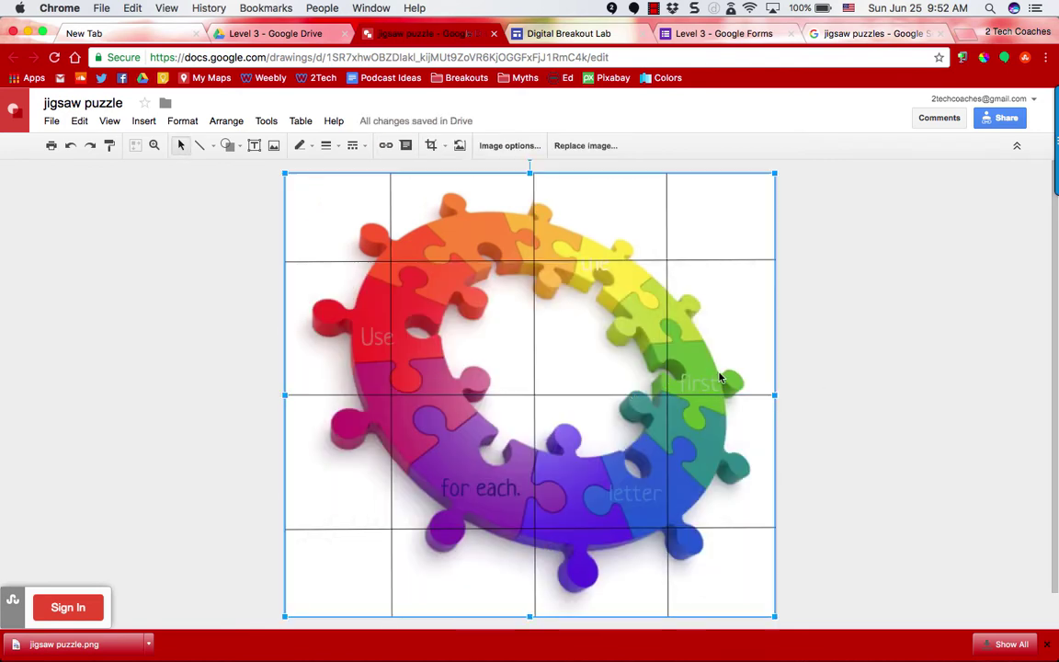
{"action": "left_click_drag", "start_coordinate": [773, 395], "coordinate": [533, 381]}
{"action": "left_click_drag", "start_coordinate": [285, 395], "coordinate": [391, 393]}
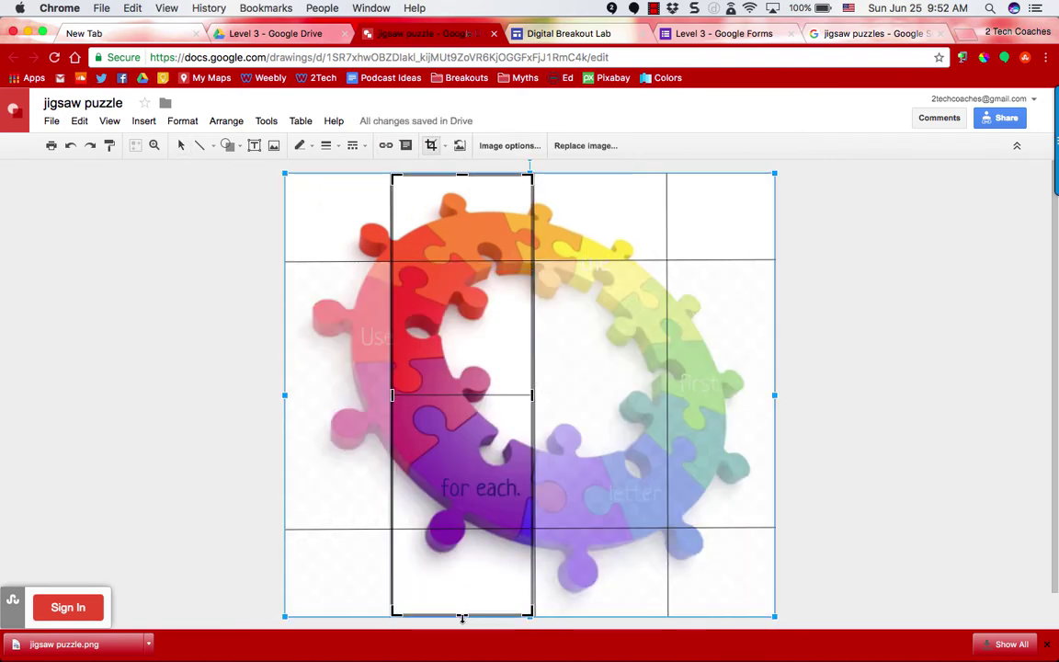
{"action": "left_click_drag", "start_coordinate": [462, 619], "coordinate": [462, 393]}
{"action": "left_click_drag", "start_coordinate": [423, 174], "coordinate": [425, 262]}
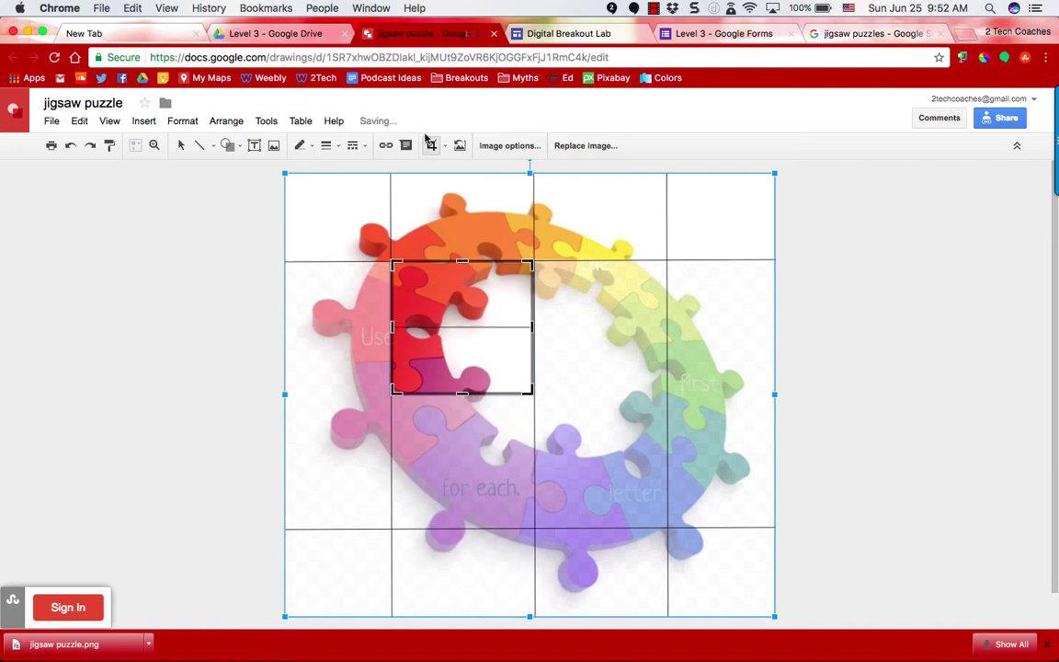
{"action": "left_click", "coordinate": [821, 397]}
{"action": "left_click", "coordinate": [625, 208]}
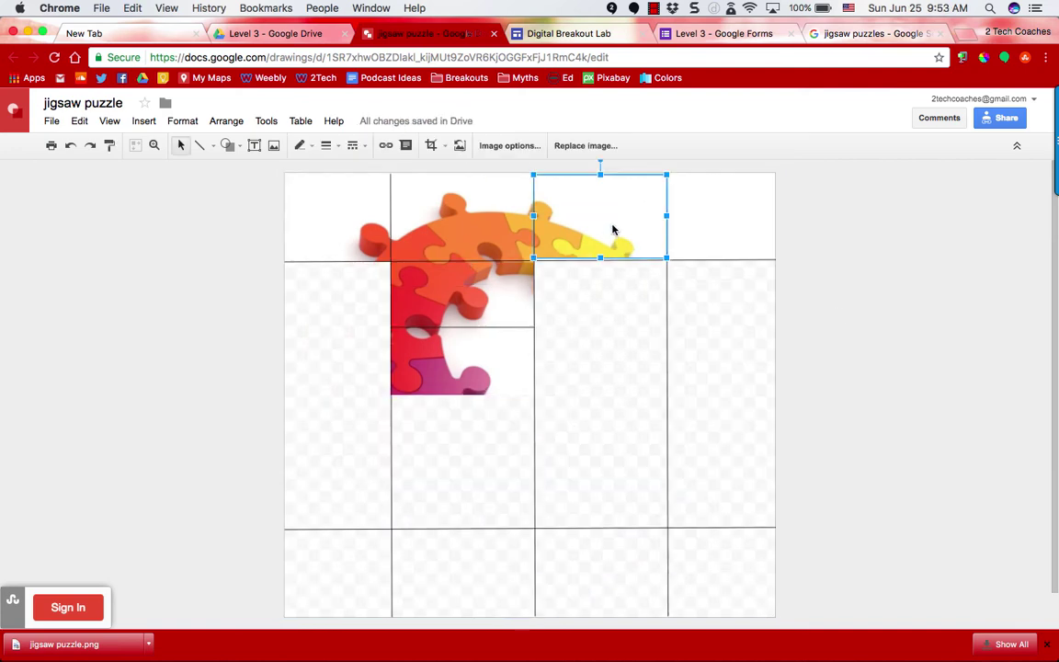
- Extend the lower crop edge of the third top-row piece to the horizontal grid line
{"action": "left_click", "coordinate": [848, 270]}
{"action": "left_click", "coordinate": [603, 204]}
{"action": "left_click", "coordinate": [432, 145]}
{"action": "left_click_drag", "start_coordinate": [601, 259], "coordinate": [600, 262]}
{"action": "left_click", "coordinate": [681, 430]}
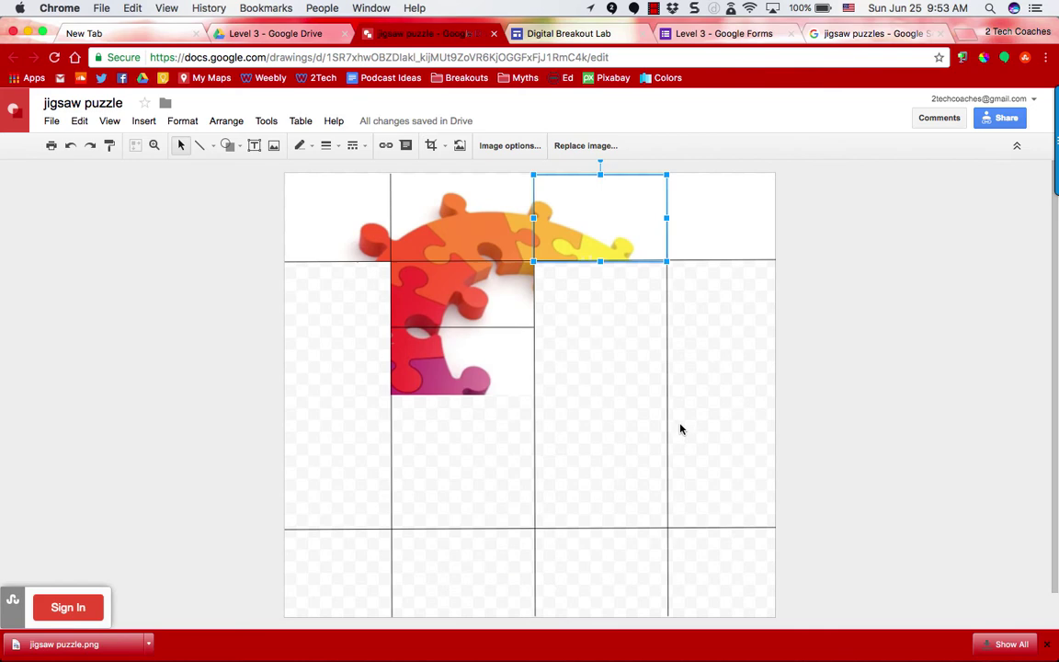
- Paste the complete puzzle image again, align it with the canvas and send it to the back
{"action": "left_click", "coordinate": [682, 430]}
{"action": "key", "text": "super+v"}
{"action": "left_click_drag", "start_coordinate": [737, 390], "coordinate": [688, 341]}
{"action": "right_click", "coordinate": [688, 341]}
{"action": "mouse_move", "coordinate": [727, 445]}
{"action": "left_click", "coordinate": [963, 510]}
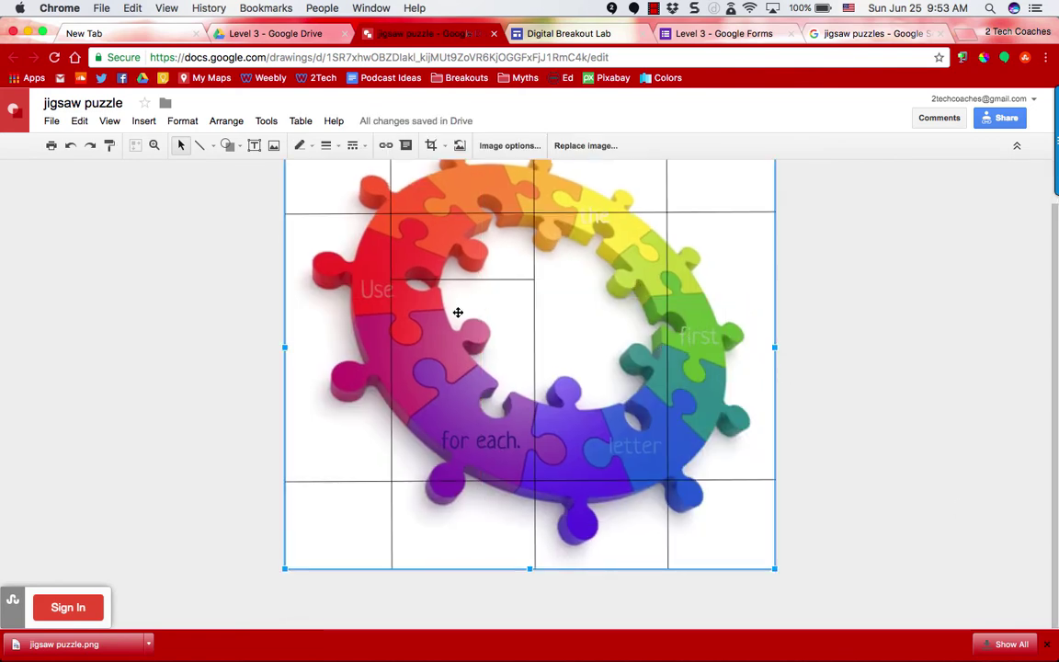
- Delete the short horizontal line that crosses the second cell of the second row
{"action": "left_click_drag", "start_coordinate": [463, 325], "coordinate": [594, 317]}
{"action": "key", "text": "super+z"}
{"action": "left_click", "coordinate": [438, 281]}
{"action": "key", "text": "Delete"}
- Crop the full image down to the first cell of the second row
{"action": "left_click", "coordinate": [203, 147]}
{"action": "left_click_drag", "start_coordinate": [285, 347], "coordinate": [391, 348]}
{"action": "left_click", "coordinate": [433, 290]}
{"action": "left_click", "coordinate": [432, 145]}
{"action": "left_click_drag", "start_coordinate": [338, 567], "coordinate": [337, 347]}
{"action": "scroll", "coordinate": [338, 322], "scroll_direction": "up", "scroll_amount": 1}
{"action": "left_click_drag", "start_coordinate": [340, 174], "coordinate": [339, 262]}
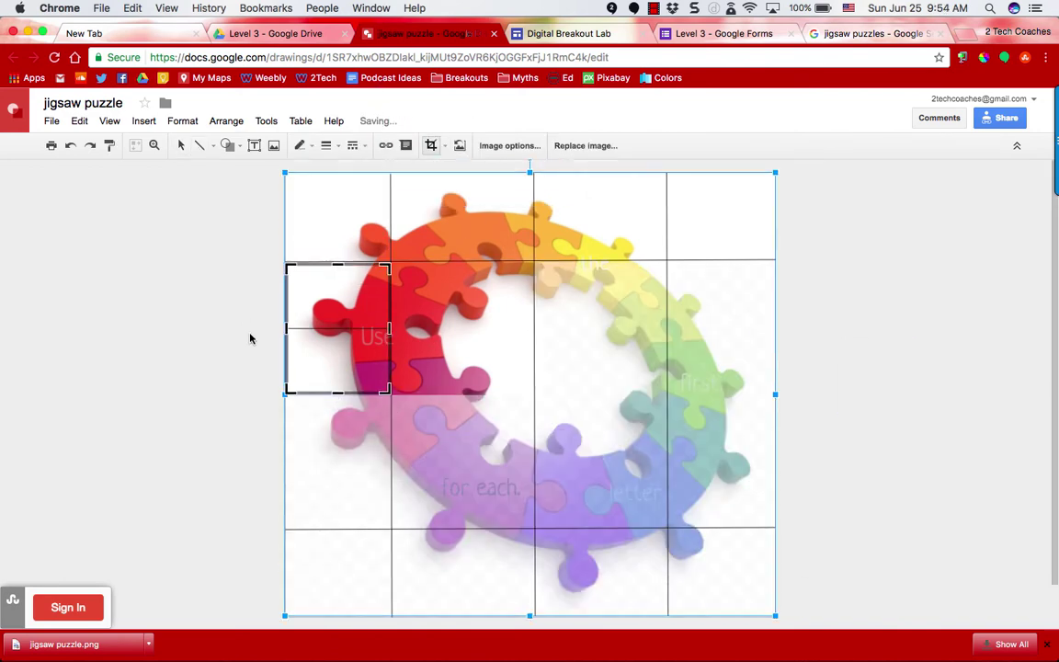
{"action": "left_click", "coordinate": [250, 339]}
- Paste another full puzzle image, align it with the canvas and send it to the back
{"action": "key", "text": "super+v"}
{"action": "left_click_drag", "start_coordinate": [612, 333], "coordinate": [554, 276]}
{"action": "scroll", "coordinate": [554, 276], "scroll_direction": "up", "scroll_amount": 1}
{"action": "right_click", "coordinate": [555, 276]}
{"action": "mouse_move", "coordinate": [590, 395]}
{"action": "left_click", "coordinate": [842, 438]}
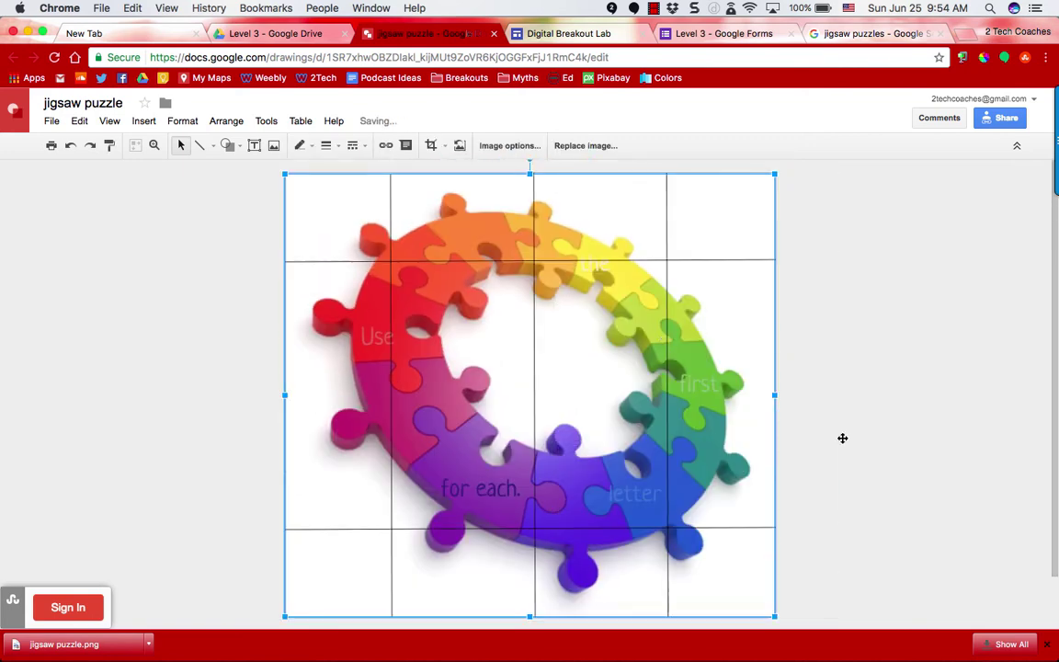
- Draw a full-width horizontal line across the middle of the canvas and delete the stray diagonal line beside it
{"action": "left_click", "coordinate": [200, 145]}
{"action": "left_click", "coordinate": [201, 147]}
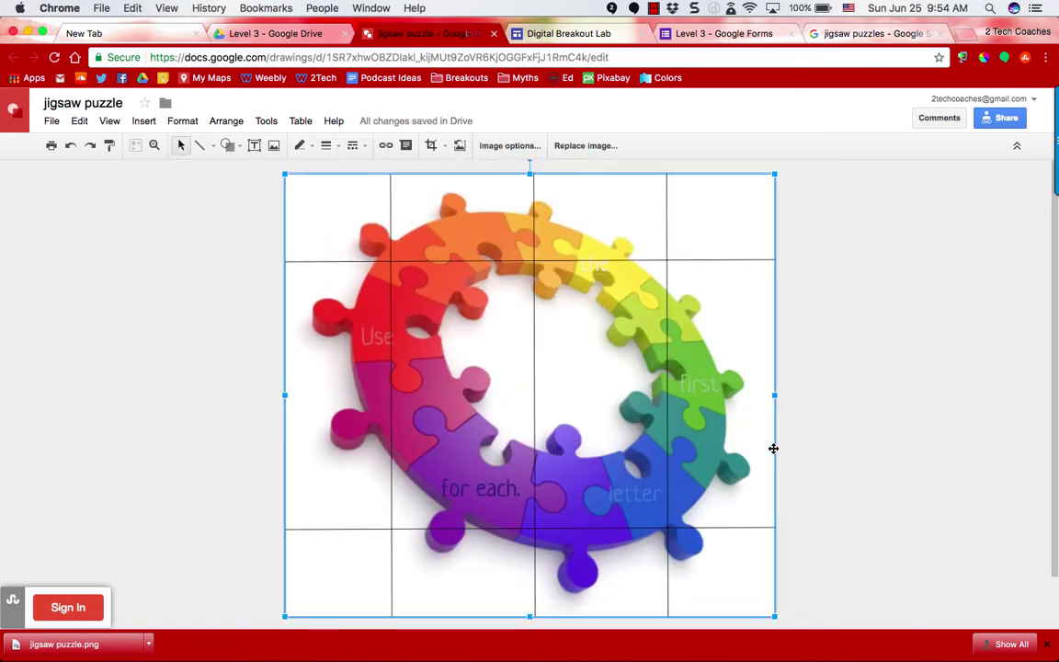
{"action": "left_click_drag", "start_coordinate": [773, 394], "coordinate": [282, 394]}
{"action": "left_click", "coordinate": [200, 145]}
{"action": "left_click", "coordinate": [795, 354]}
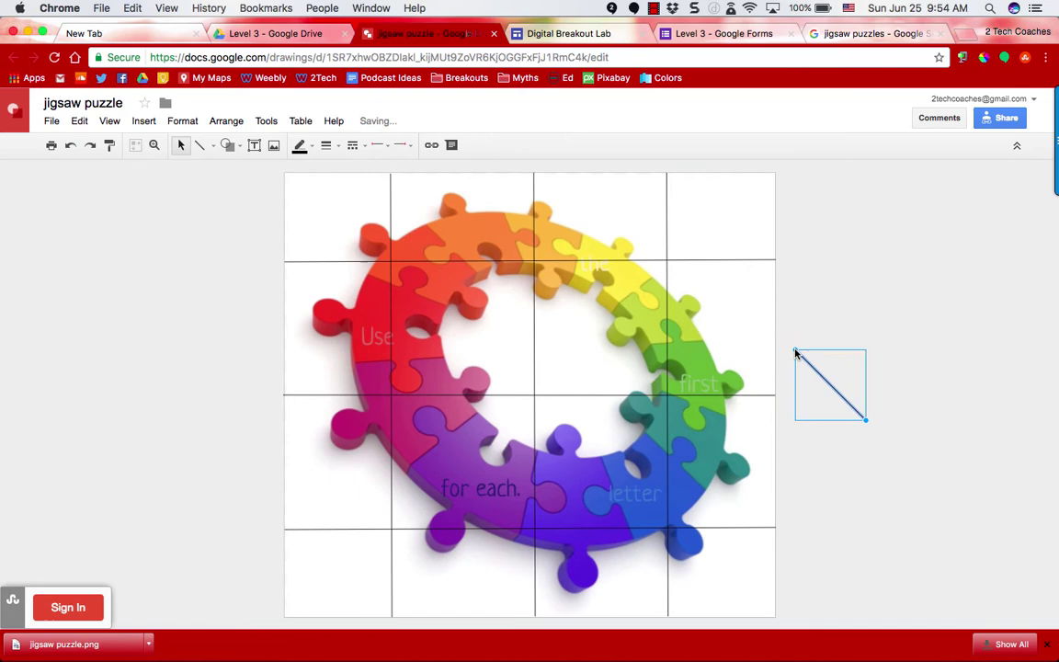
{"action": "key", "text": "Delete"}
- Crop the full image down to the third cell of the second row and delete the misplaced horizontal line
{"action": "left_click", "coordinate": [709, 459]}
{"action": "left_click", "coordinate": [431, 145]}
{"action": "left_click_drag", "start_coordinate": [774, 395], "coordinate": [534, 370]}
{"action": "left_click_drag", "start_coordinate": [774, 395], "coordinate": [668, 395]}
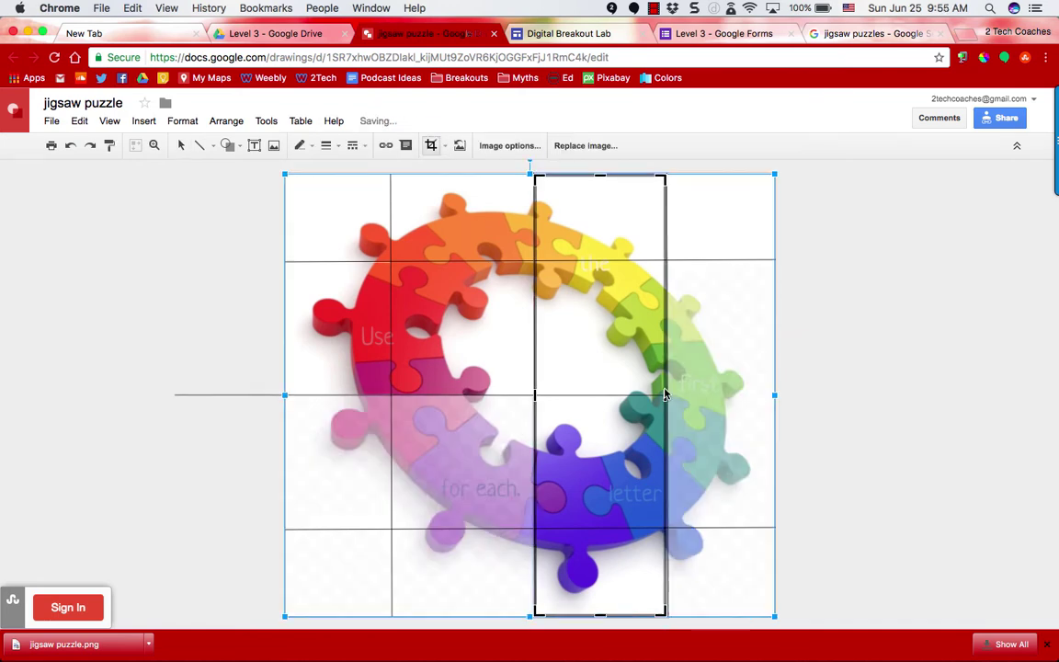
{"action": "left_click_drag", "start_coordinate": [601, 616], "coordinate": [584, 398]}
{"action": "left_click_drag", "start_coordinate": [600, 175], "coordinate": [607, 262]}
{"action": "left_click", "coordinate": [265, 328]}
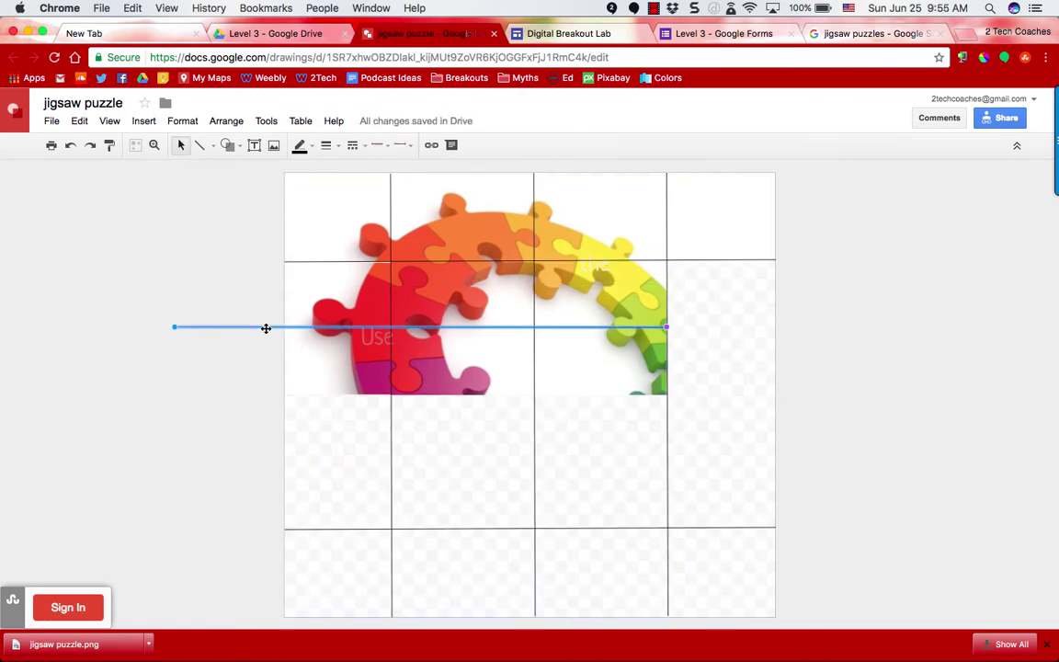
{"action": "key", "text": "Delete"}
- Paste the full image again, aligned behind the cropped pieces, and draw a full-width horizontal line across the middle of the canvas
{"action": "key", "text": "super+v"}
{"action": "left_click_drag", "start_coordinate": [629, 349], "coordinate": [562, 281]}
{"action": "right_click", "coordinate": [754, 423]}
{"action": "mouse_move", "coordinate": [809, 466]}
{"action": "left_click", "coordinate": [651, 520]}
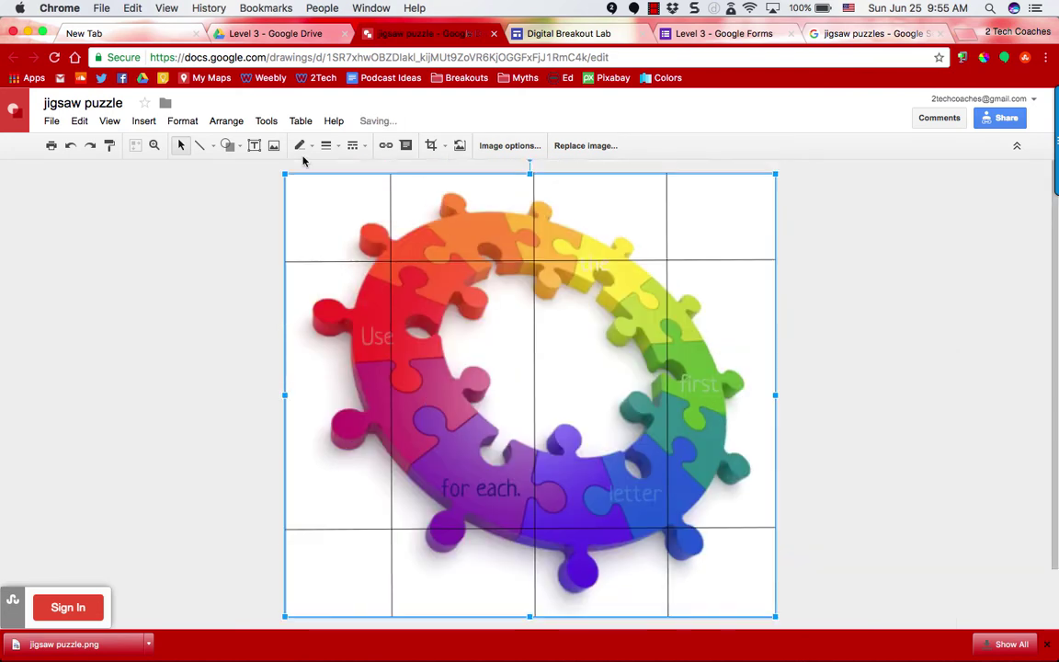
{"action": "left_click", "coordinate": [200, 146]}
{"action": "left_click", "coordinate": [217, 372]}
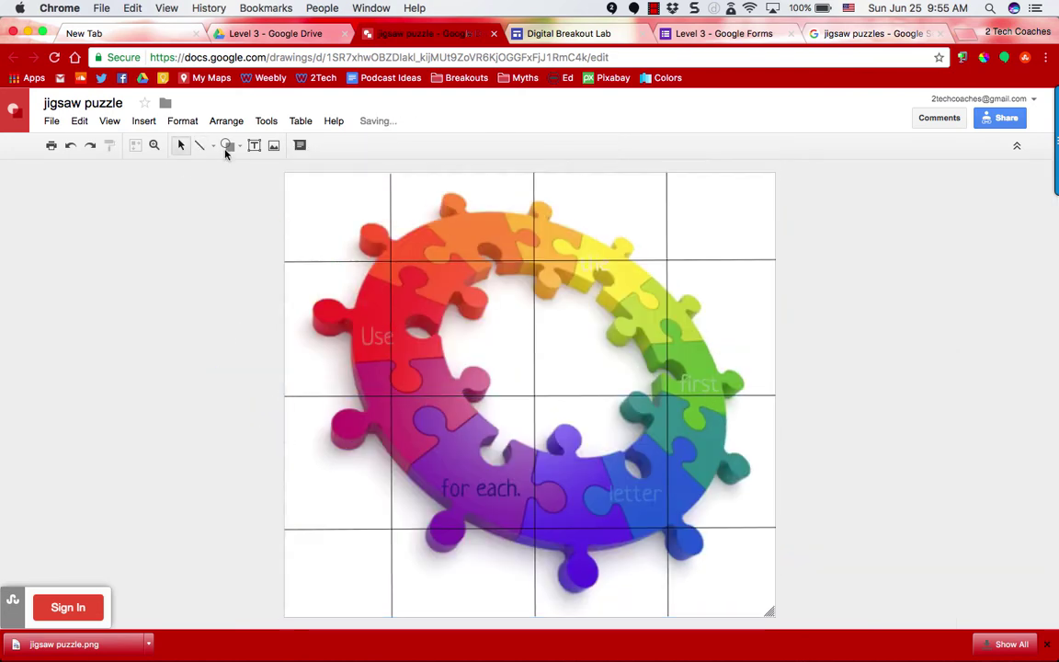
- Crop the full image down to the fourth cell of the second row
{"action": "left_click", "coordinate": [596, 461]}
{"action": "left_click", "coordinate": [431, 145]}
{"action": "left_click_drag", "start_coordinate": [285, 394], "coordinate": [533, 394]}
{"action": "left_click_drag", "start_coordinate": [653, 616], "coordinate": [653, 395]}
{"action": "left_click_drag", "start_coordinate": [775, 284], "coordinate": [666, 283]}
{"action": "left_click_drag", "start_coordinate": [601, 173], "coordinate": [600, 260]}
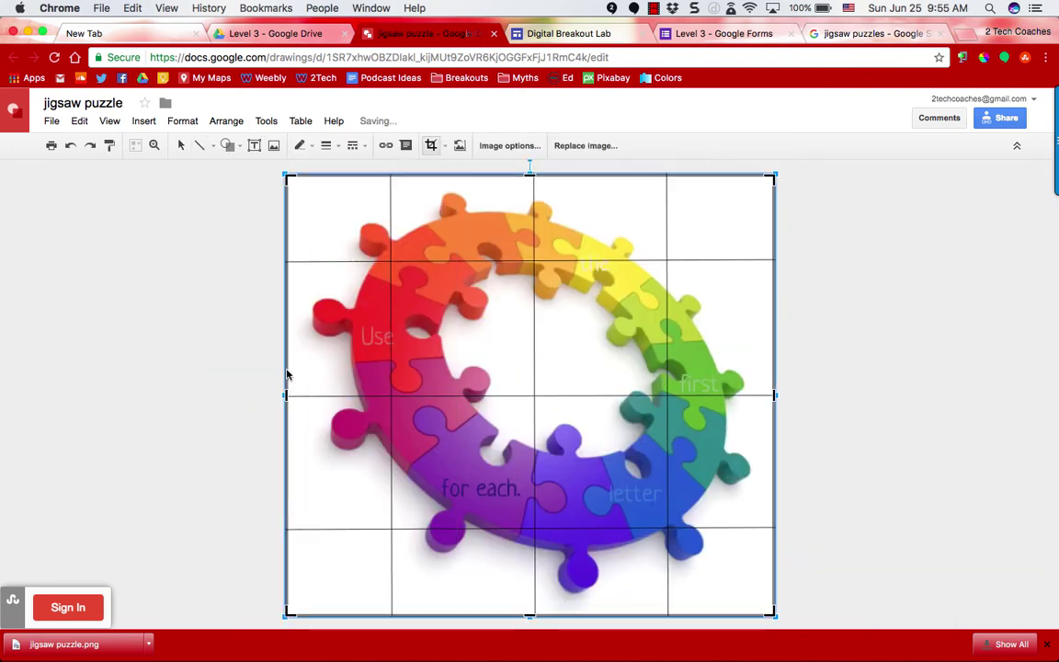
{"action": "left_click", "coordinate": [225, 341]}
{"action": "left_click", "coordinate": [460, 368]}
{"action": "left_click", "coordinate": [431, 145]}
{"action": "left_click_drag", "start_coordinate": [286, 395], "coordinate": [668, 395]}
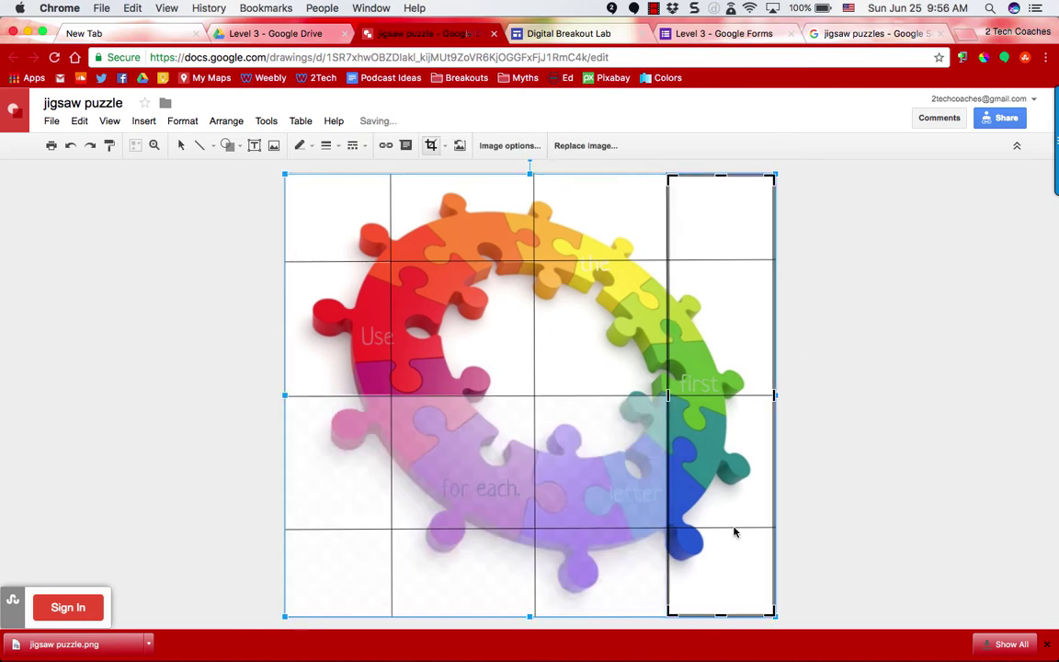
{"action": "left_click_drag", "start_coordinate": [721, 615], "coordinate": [715, 396]}
{"action": "left_click_drag", "start_coordinate": [721, 176], "coordinate": [721, 261]}
{"action": "left_click", "coordinate": [838, 275]}
{"action": "left_click", "coordinate": [838, 275]}
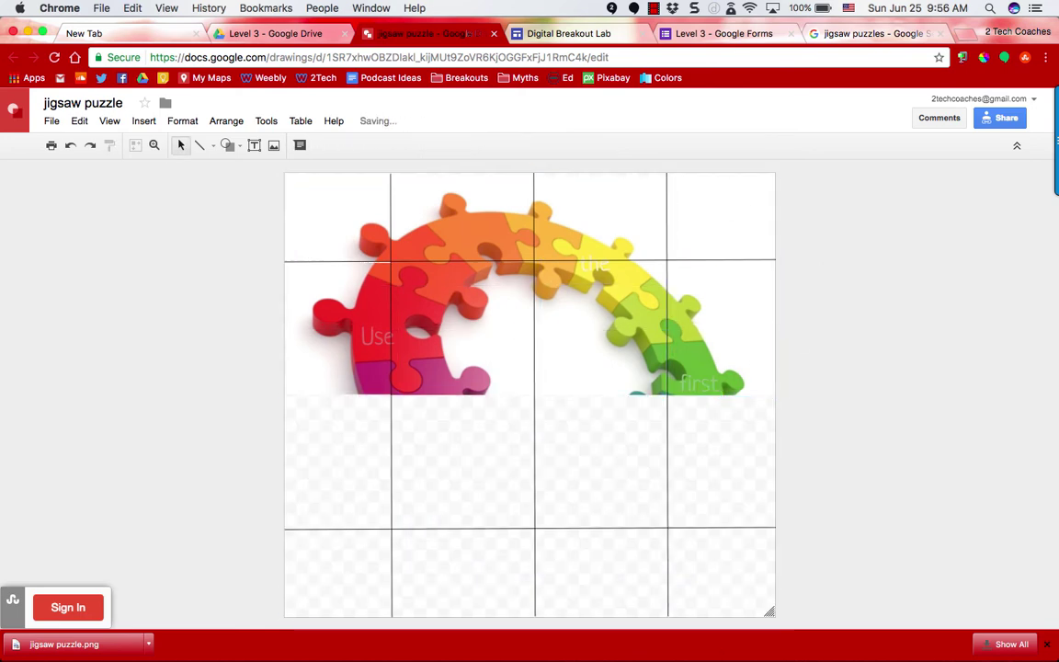
- Paste another full puzzle image, align it with the canvas and send it behind the finished top two rows
{"action": "key", "text": "super+v"}
{"action": "left_click_drag", "start_coordinate": [644, 411], "coordinate": [565, 333]}
{"action": "right_click", "coordinate": [504, 345]}
{"action": "mouse_move", "coordinate": [541, 447]}
{"action": "left_click", "coordinate": [754, 515]}
{"action": "left_click", "coordinate": [230, 276]}
- Draw a full-width horizontal line along the lower edge of the second row of pieces
{"action": "left_click", "coordinate": [200, 145]}
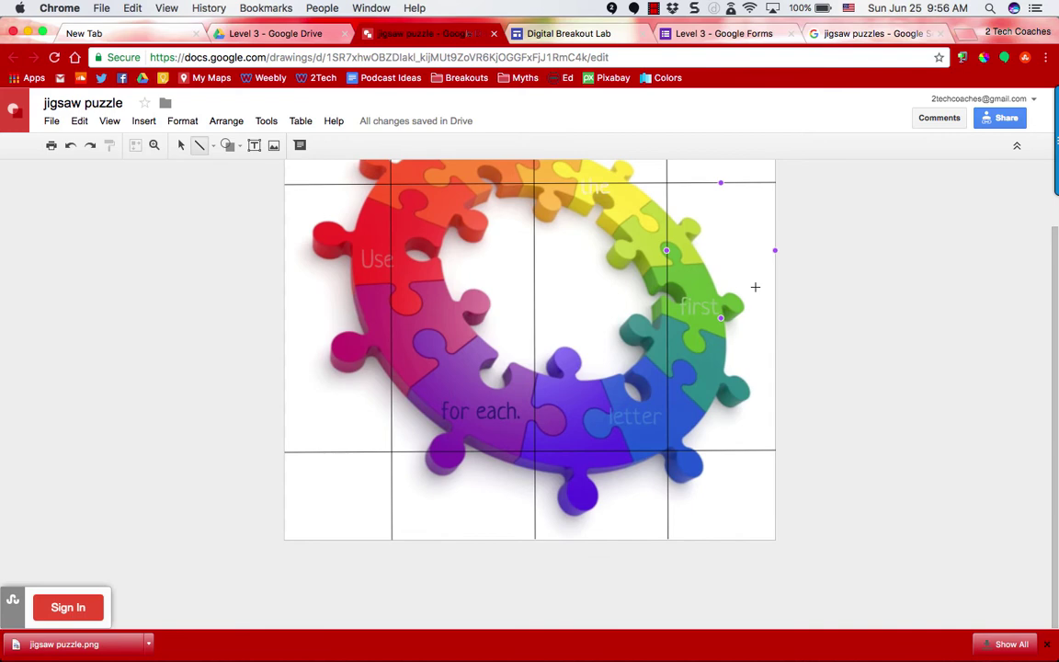
{"action": "left_click", "coordinate": [760, 299]}
{"action": "left_click", "coordinate": [199, 146]}
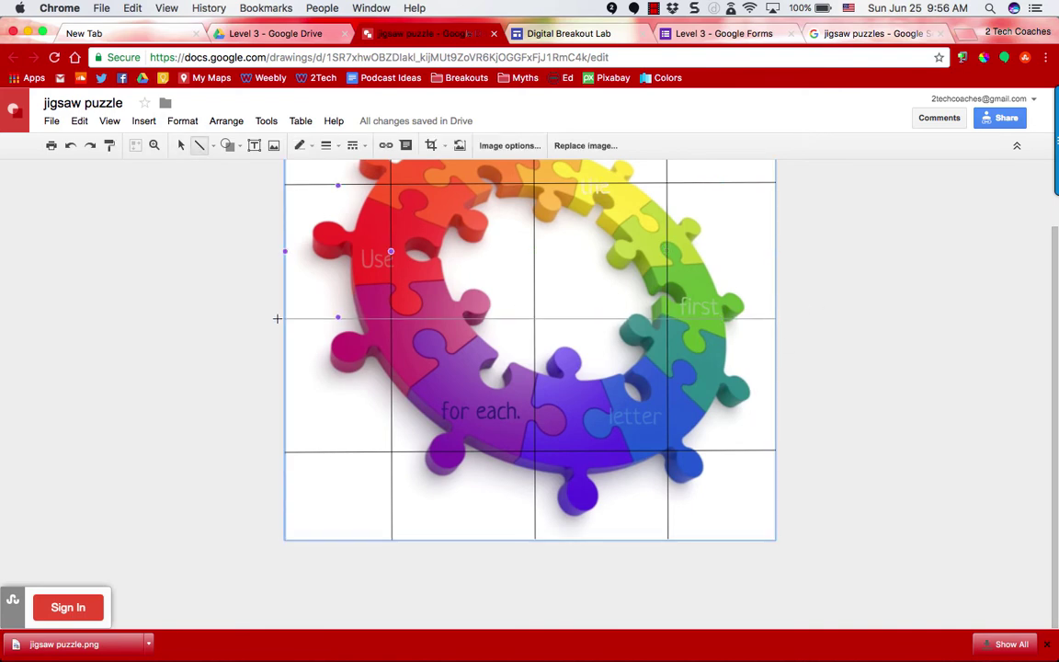
{"action": "left_click_drag", "start_coordinate": [277, 318], "coordinate": [776, 318]}
- Crop the full image down to the fourth cell of the third row
{"action": "left_click", "coordinate": [721, 504]}
{"action": "double_click", "coordinate": [720, 504]}
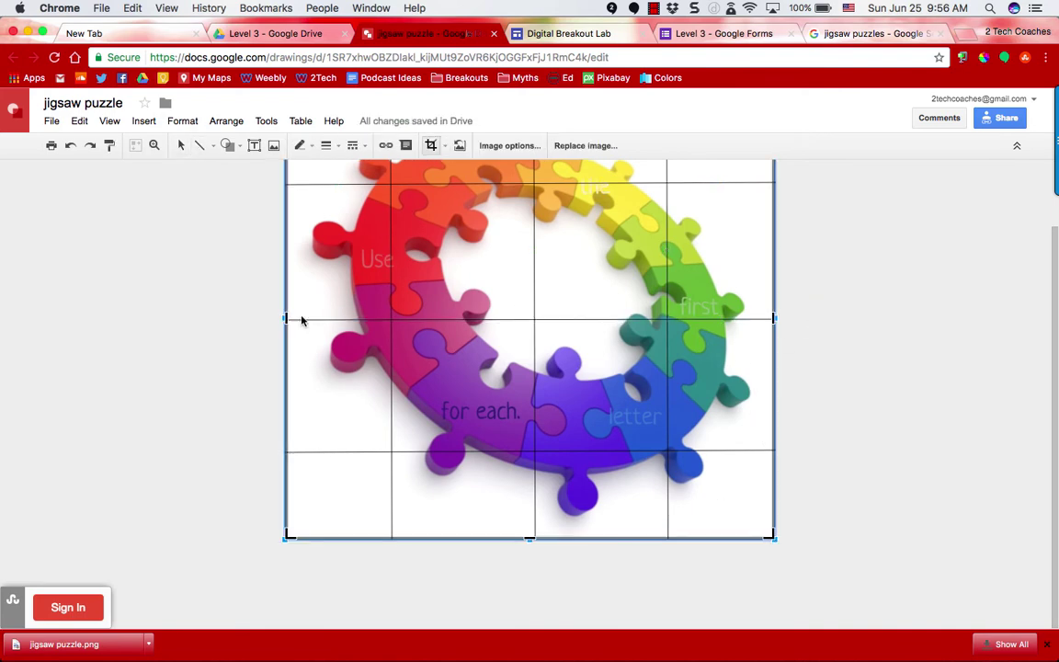
{"action": "left_click_drag", "start_coordinate": [287, 319], "coordinate": [668, 321]}
{"action": "scroll", "coordinate": [680, 318], "scroll_direction": "up", "scroll_amount": 3}
{"action": "left_click_drag", "start_coordinate": [723, 175], "coordinate": [722, 397]}
{"action": "left_click_drag", "start_coordinate": [720, 614], "coordinate": [721, 527]}
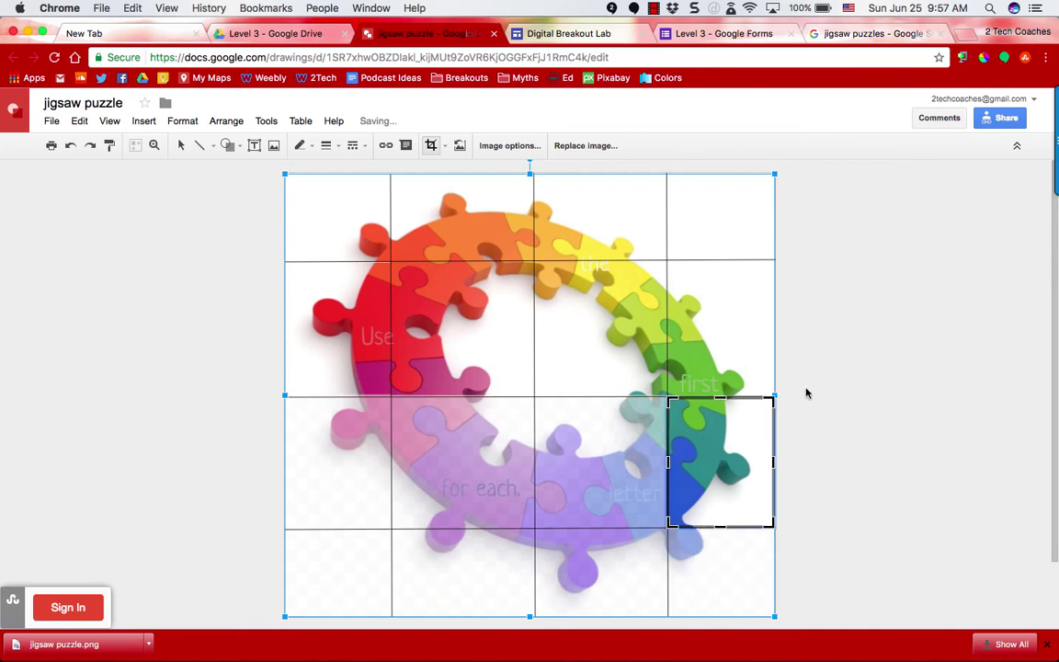
{"action": "left_click", "coordinate": [835, 530]}
- Paste the complete puzzle image again, align it with the canvas and send it to the back
{"action": "key", "text": "super+v"}
{"action": "left_click_drag", "start_coordinate": [574, 355], "coordinate": [484, 267]}
{"action": "right_click", "coordinate": [579, 359]}
{"action": "mouse_move", "coordinate": [618, 455]}
{"action": "left_click", "coordinate": [819, 519]}
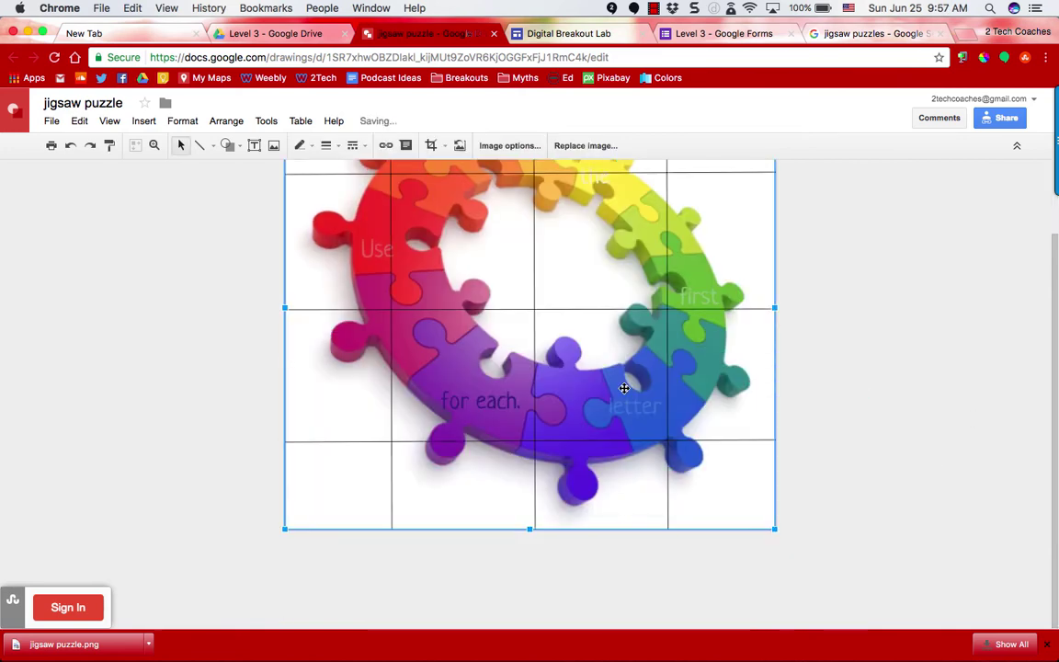
- Crop the full image down to the third cell of the third row
{"action": "left_click", "coordinate": [430, 146]}
{"action": "left_click_drag", "start_coordinate": [286, 309], "coordinate": [535, 318]}
{"action": "left_click_drag", "start_coordinate": [774, 309], "coordinate": [669, 316]}
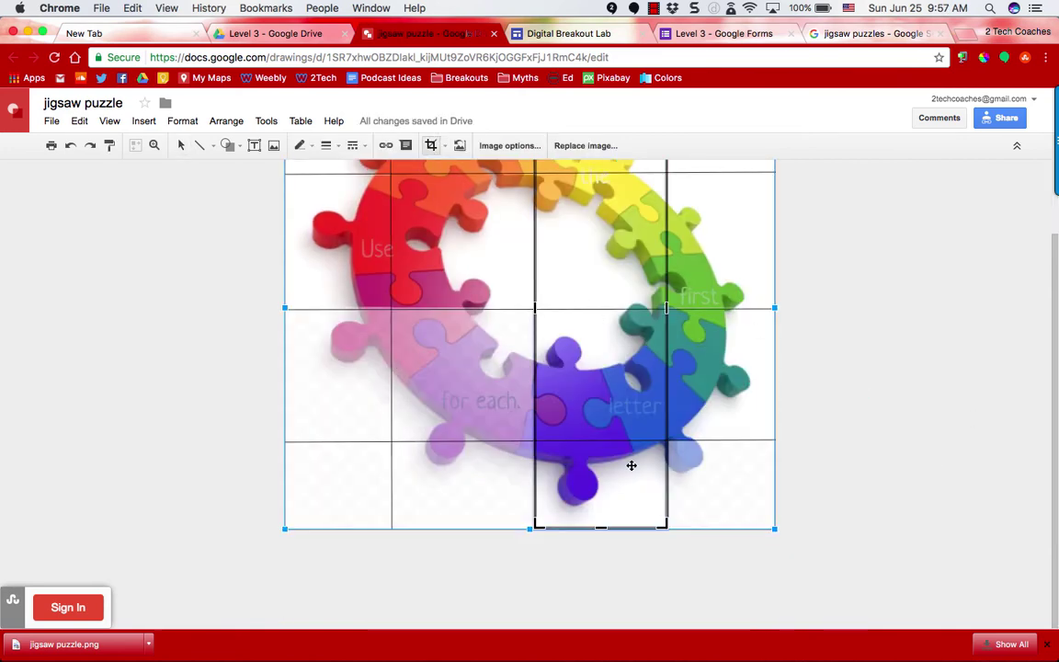
{"action": "left_click_drag", "start_coordinate": [601, 526], "coordinate": [594, 441]}
{"action": "scroll", "coordinate": [594, 441], "scroll_direction": "up", "scroll_amount": 3}
{"action": "left_click_drag", "start_coordinate": [601, 175], "coordinate": [481, 292]}
{"action": "left_click", "coordinate": [938, 407]}
{"action": "left_click", "coordinate": [841, 525]}
- Paste another full puzzle image over the canvas and send it to the back
{"action": "key", "text": "super+v"}
{"action": "right_click", "coordinate": [482, 291]}
{"action": "mouse_move", "coordinate": [522, 394]}
{"action": "left_click", "coordinate": [733, 458]}
- Crop the full image down to the second cell of the third row
{"action": "left_click", "coordinate": [430, 146]}
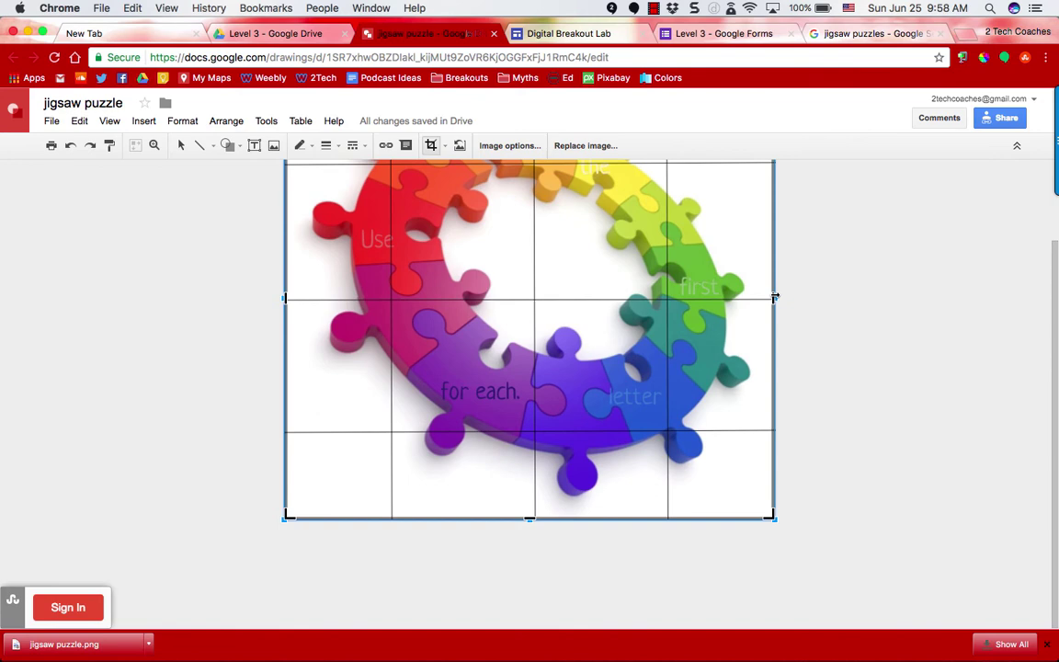
{"action": "left_click_drag", "start_coordinate": [775, 299], "coordinate": [533, 303]}
{"action": "left_click_drag", "start_coordinate": [285, 300], "coordinate": [393, 306]}
{"action": "left_click_drag", "start_coordinate": [463, 519], "coordinate": [463, 433]}
{"action": "key", "text": "Return"}
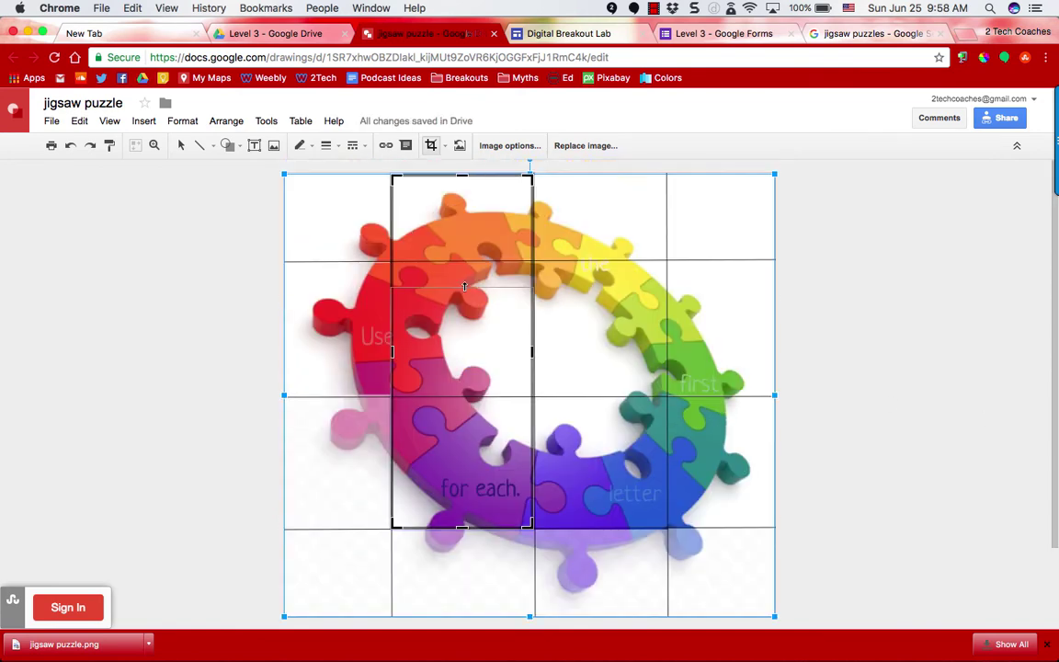
- Paste the full puzzle image again, align it with the canvas and send it behind the other pieces
{"action": "key", "text": "ctrl+v"}
{"action": "left_click_drag", "start_coordinate": [553, 432], "coordinate": [444, 324]}
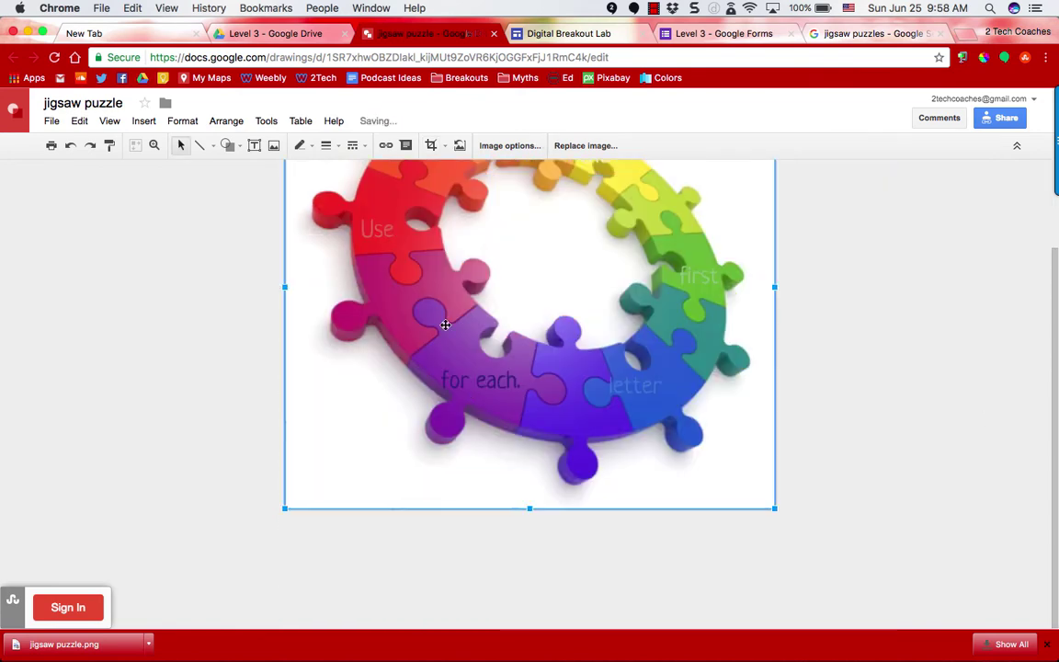
{"action": "right_click", "coordinate": [444, 322]}
{"action": "mouse_move", "coordinate": [485, 424]}
{"action": "left_click", "coordinate": [696, 490]}
- Crop the full image down to the first cell of the third row
{"action": "left_click", "coordinate": [430, 146]}
{"action": "left_click_drag", "start_coordinate": [774, 287], "coordinate": [391, 287]}
{"action": "left_click_drag", "start_coordinate": [337, 504], "coordinate": [343, 421]}
{"action": "scroll", "coordinate": [219, 365], "scroll_direction": "up", "scroll_amount": 2}
{"action": "left_click_drag", "start_coordinate": [338, 175], "coordinate": [340, 398]}
{"action": "key", "text": "Return"}
{"action": "left_click", "coordinate": [364, 367]}
- Paste another copy of the full image, align it with the canvas and send it to the back
{"action": "key", "text": "super+v"}
{"action": "left_click_drag", "start_coordinate": [601, 449], "coordinate": [484, 333]}
{"action": "right_click", "coordinate": [476, 260]}
{"action": "mouse_move", "coordinate": [517, 363]}
{"action": "left_click", "coordinate": [728, 427]}
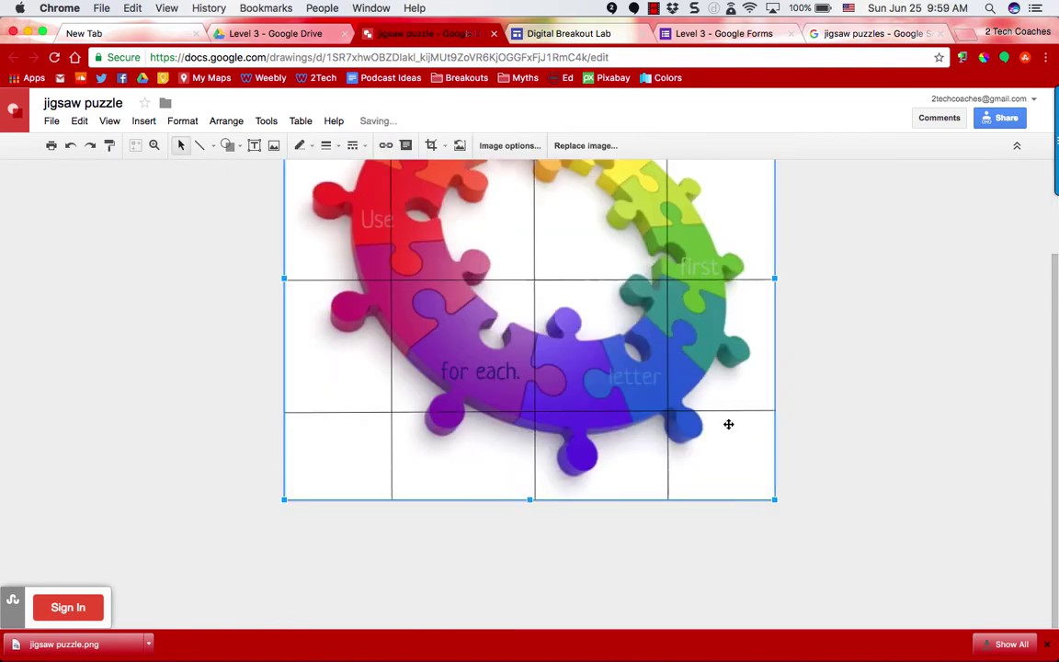
- Crop the full image down to the first cell of the bottom row
{"action": "left_click", "coordinate": [430, 146]}
{"action": "left_click_drag", "start_coordinate": [774, 282], "coordinate": [388, 283]}
{"action": "scroll", "coordinate": [387, 285], "scroll_direction": "up", "scroll_amount": 2}
{"action": "left_click_drag", "start_coordinate": [337, 175], "coordinate": [335, 528]}
{"action": "key", "text": "Return"}
- Paste the complete puzzle image again, align it with the canvas and send it to the back
{"action": "key", "text": "super+v"}
{"action": "left_click_drag", "start_coordinate": [506, 429], "coordinate": [376, 301]}
{"action": "right_click", "coordinate": [400, 271]}
{"action": "mouse_move", "coordinate": [453, 380]}
{"action": "left_click", "coordinate": [652, 434]}
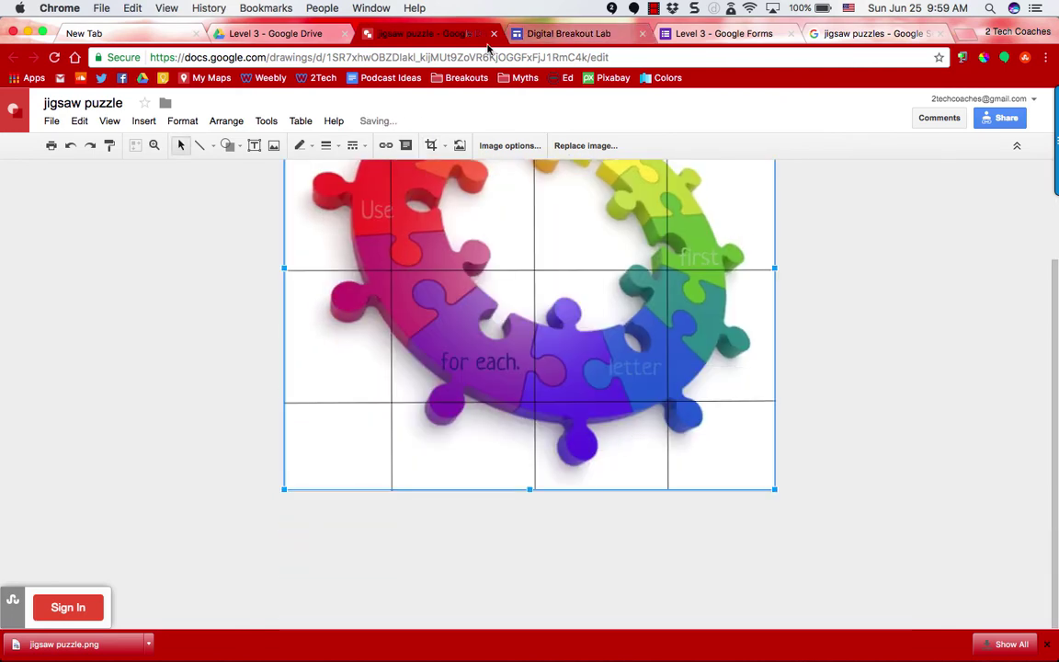
- Crop the full image down to the second cell of the bottom row
{"action": "left_click", "coordinate": [430, 146]}
{"action": "left_click_drag", "start_coordinate": [285, 269], "coordinate": [392, 287]}
{"action": "left_click_drag", "start_coordinate": [774, 269], "coordinate": [534, 277]}
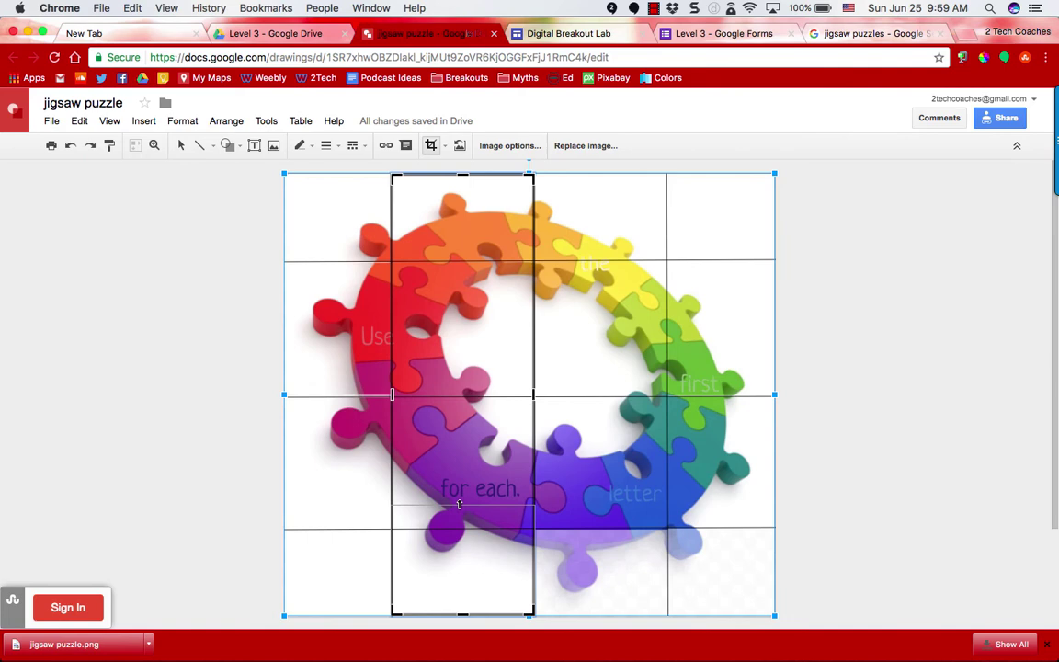
{"action": "left_click_drag", "start_coordinate": [459, 504], "coordinate": [463, 530]}
{"action": "left_click", "coordinate": [733, 570]}
- Paste another full puzzle image, align it with the canvas and send it to the back
{"action": "key", "text": "super+v"}
{"action": "left_click_drag", "start_coordinate": [733, 570], "coordinate": [594, 432]}
{"action": "right_click", "coordinate": [478, 352]}
{"action": "left_click", "coordinate": [680, 404]}
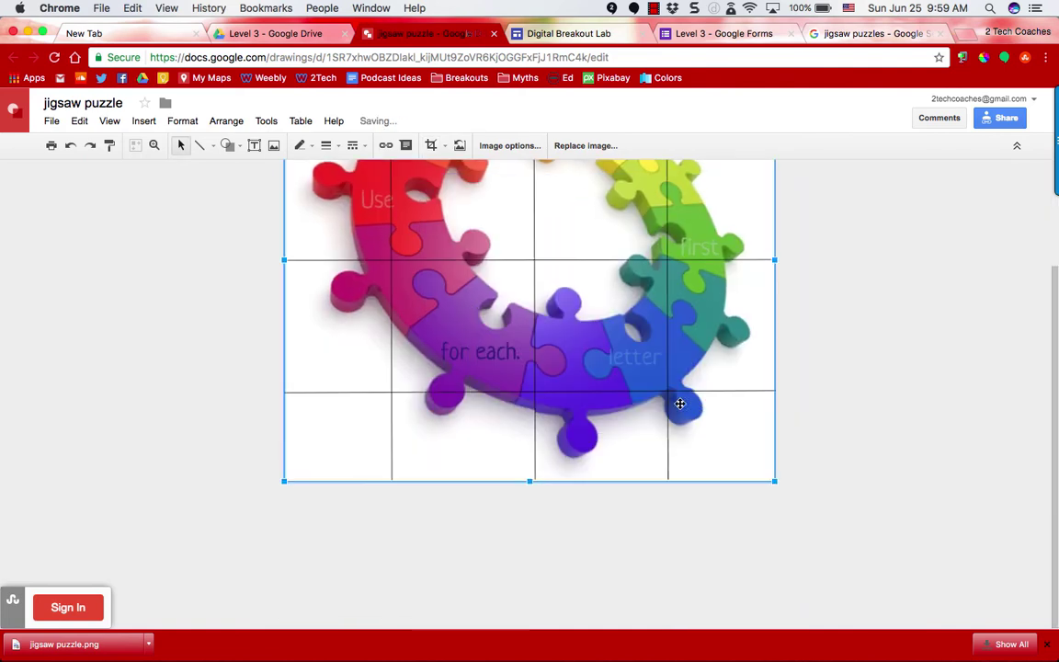
- Crop the full image down to the third cell of the bottom row
{"action": "scroll", "coordinate": [680, 404], "scroll_direction": "up", "scroll_amount": 3}
{"action": "double_click", "coordinate": [595, 515]}
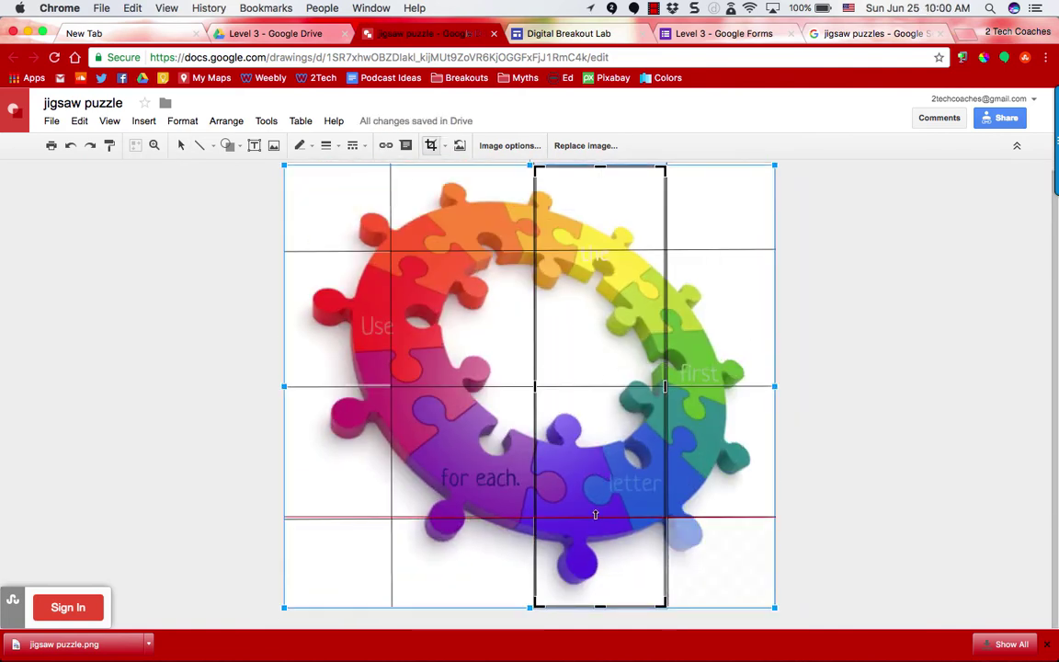
{"action": "left_click_drag", "start_coordinate": [595, 515], "coordinate": [596, 517]}
{"action": "left_click", "coordinate": [549, 357]}
- Paste a final copy of the full image, align it with the canvas and send it behind all pieces and grid lines
{"action": "key", "text": "super+v"}
{"action": "left_click_drag", "start_coordinate": [549, 356], "coordinate": [401, 210]}
{"action": "right_click", "coordinate": [539, 228]}
{"action": "mouse_move", "coordinate": [571, 331]}
{"action": "left_click", "coordinate": [768, 376]}
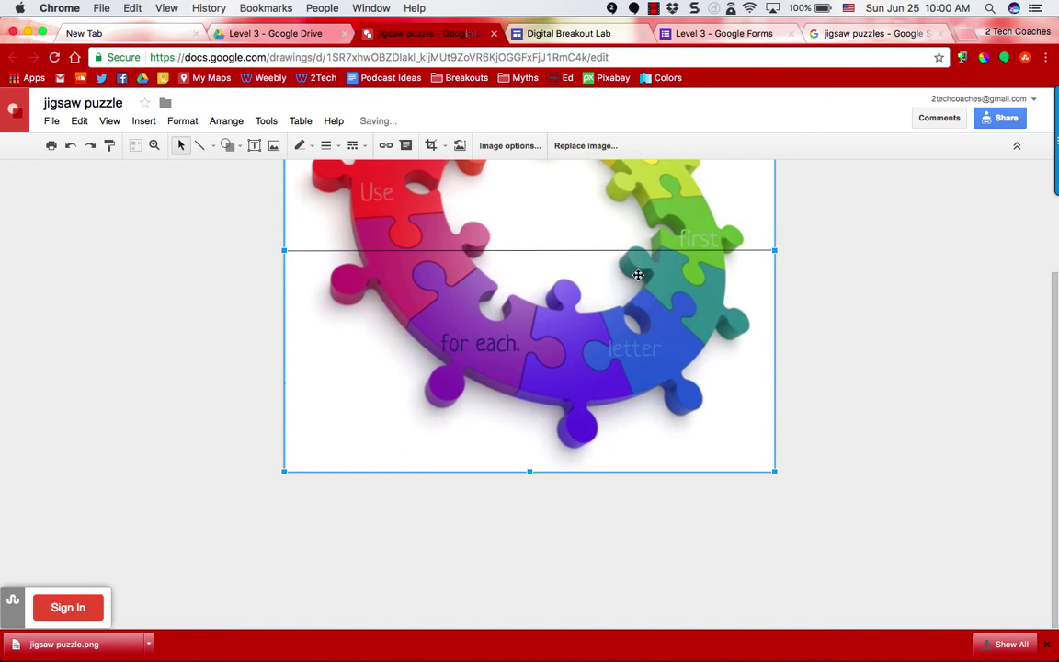
{"action": "scroll", "coordinate": [638, 274], "scroll_direction": "up", "scroll_amount": 3}
{"action": "right_click", "coordinate": [638, 275]}
{"action": "mouse_move", "coordinate": [686, 386]}
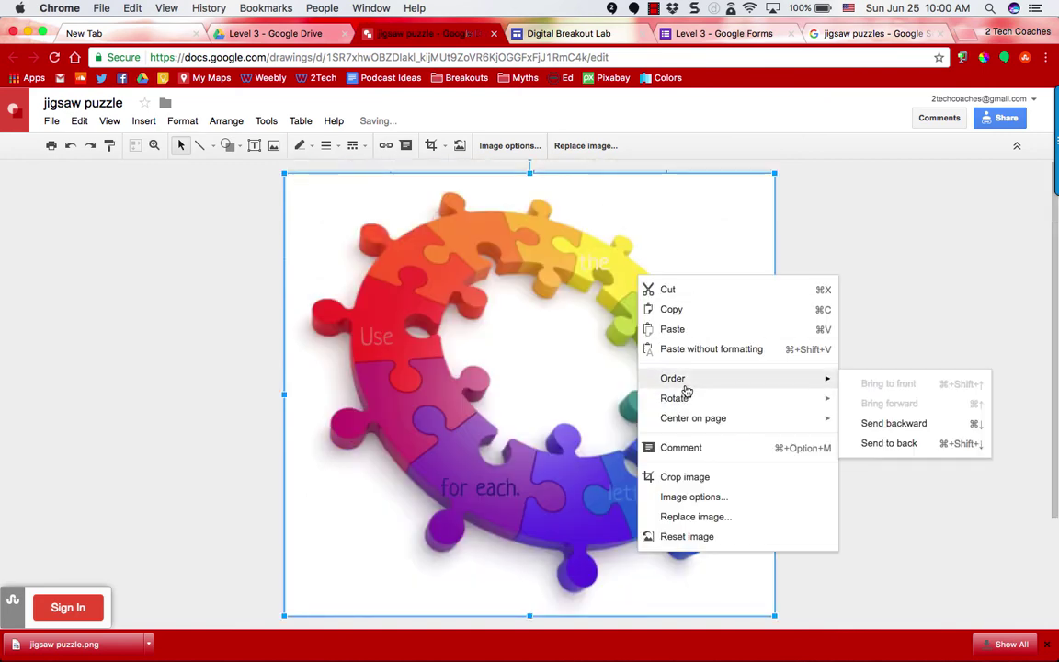
{"action": "left_click", "coordinate": [869, 443]}
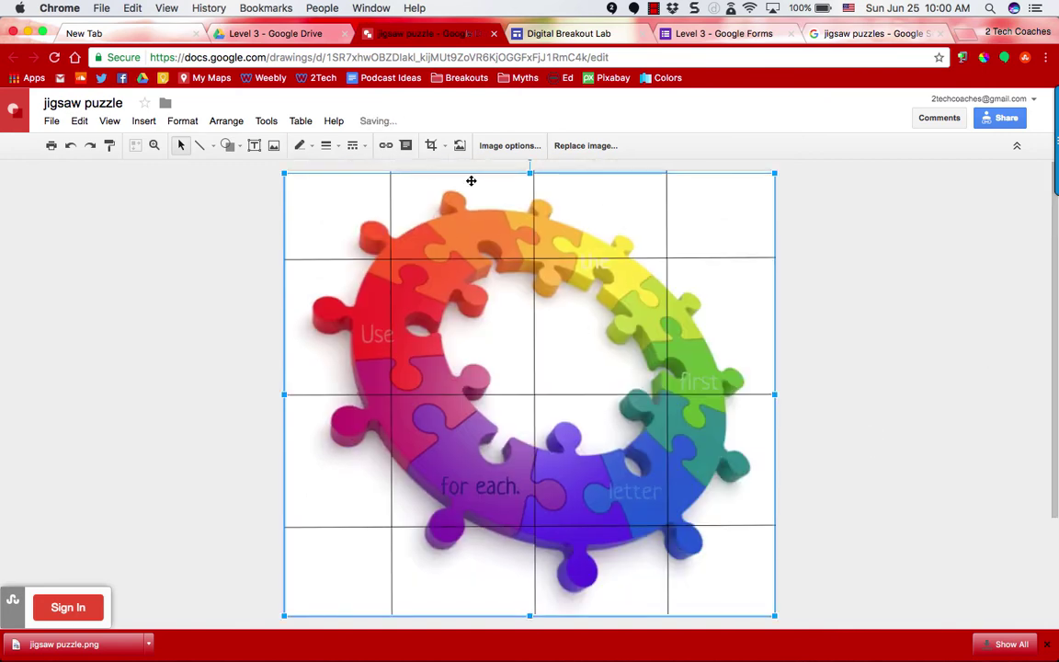
- Crop the full image down to the fourth cell of the bottom row and deselect it
{"action": "left_click", "coordinate": [431, 145]}
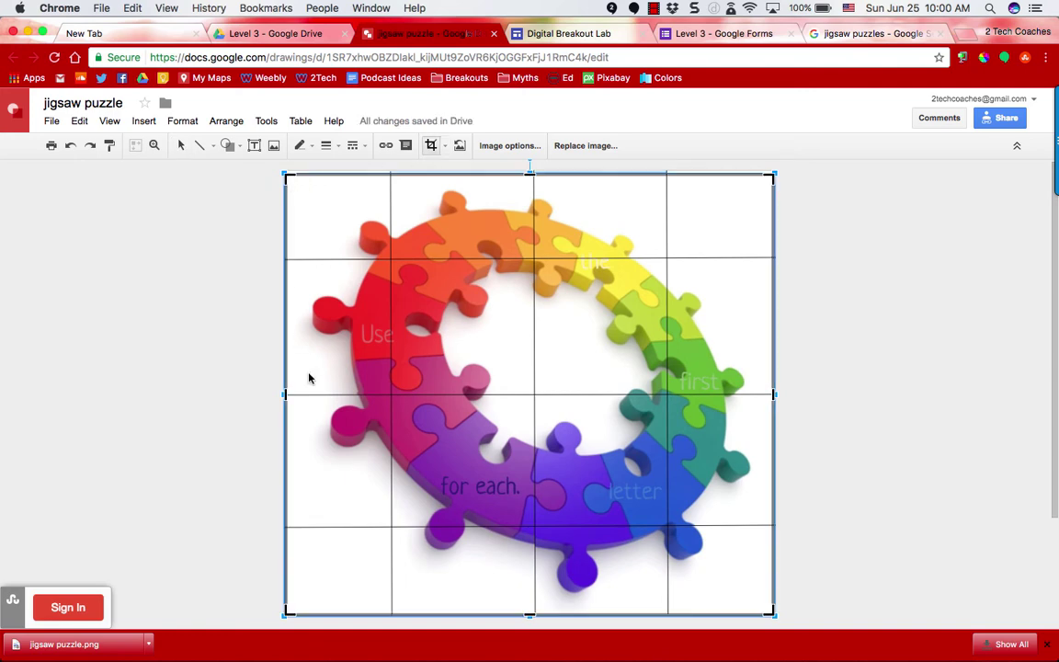
{"action": "left_click_drag", "start_coordinate": [285, 393], "coordinate": [667, 418]}
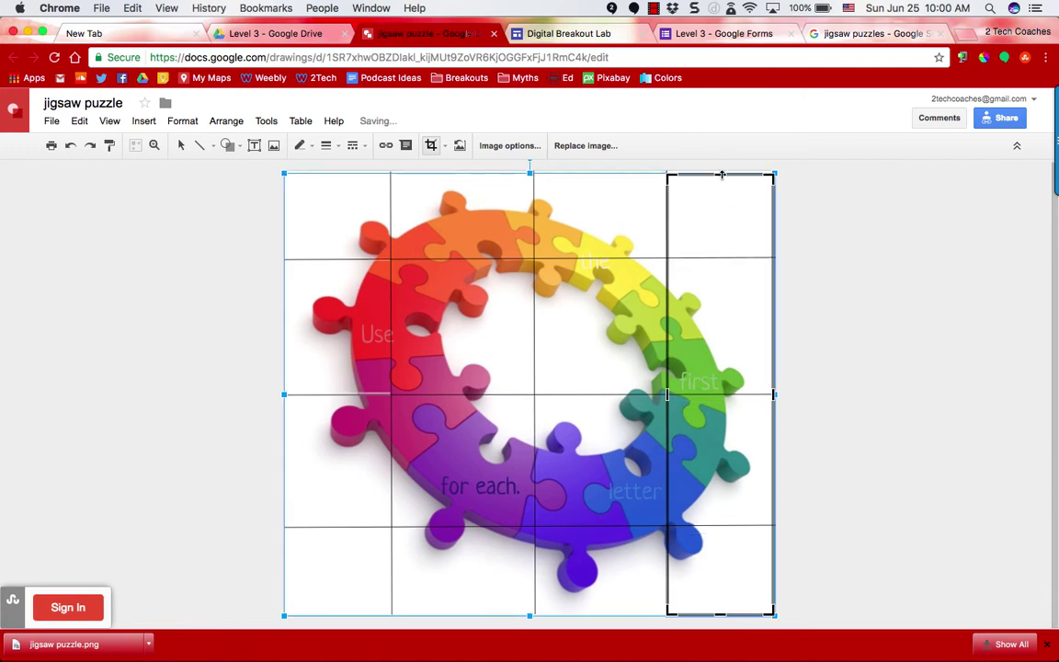
{"action": "left_click_drag", "start_coordinate": [722, 175], "coordinate": [697, 527]}
{"action": "key", "text": "Return"}
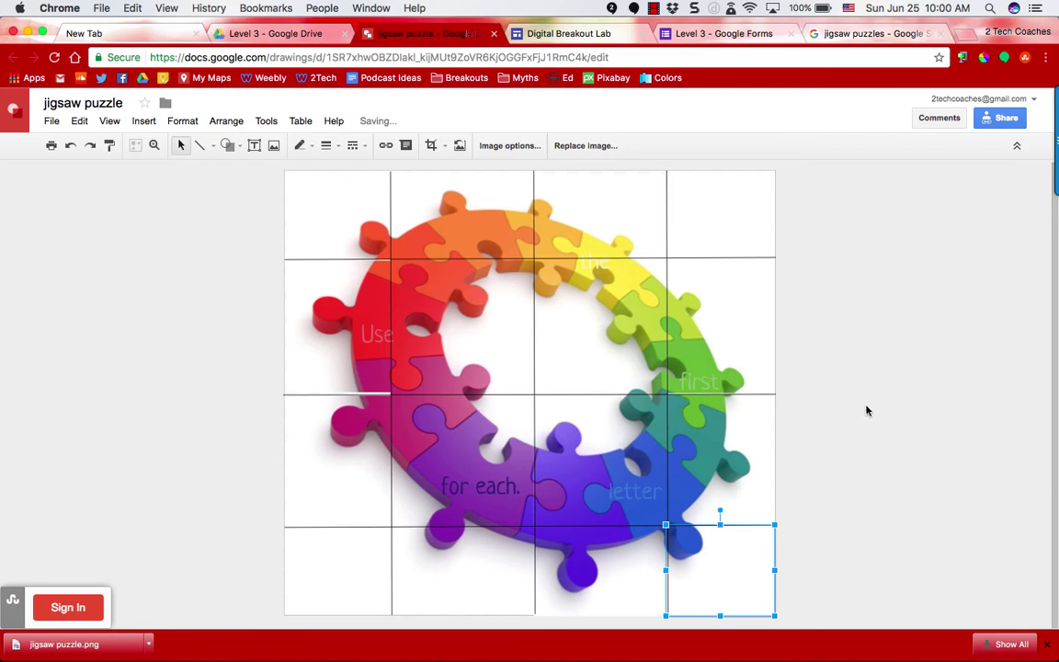
{"action": "left_click", "coordinate": [866, 411]}
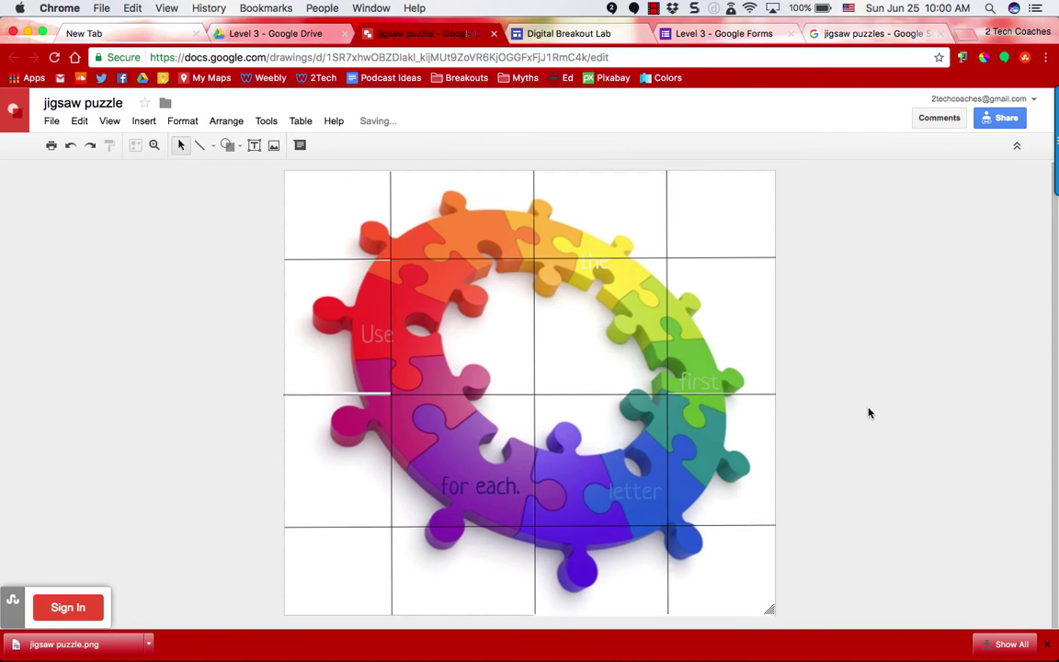
- Delete the horizontal grid line between the first and second rows of pieces
{"action": "left_click", "coordinate": [701, 260]}
{"action": "key", "text": "Delete"}
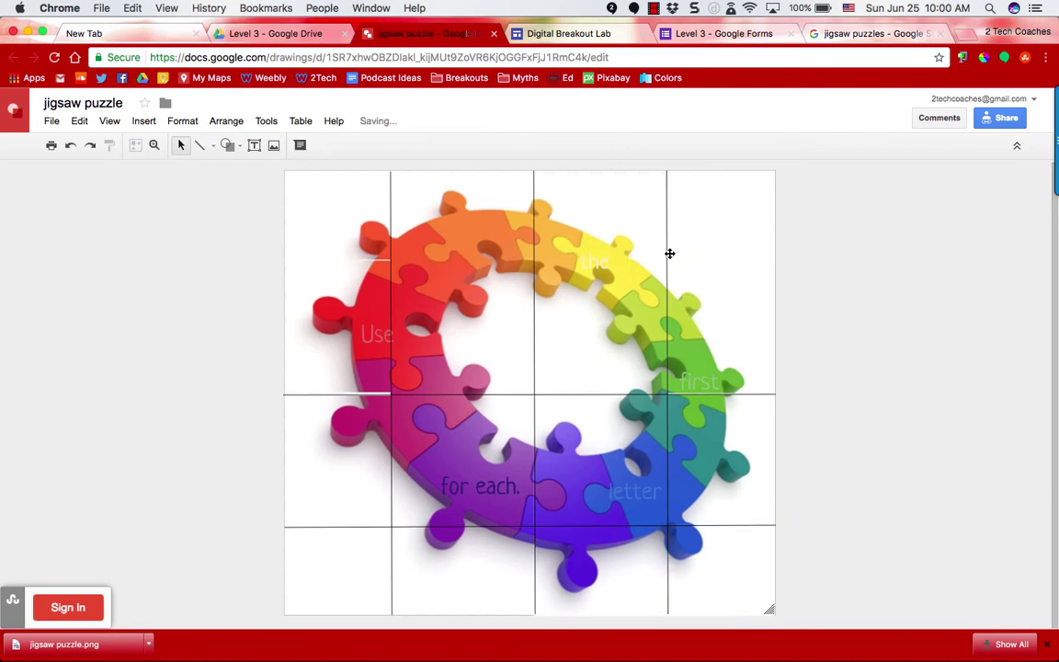
- Delete the three vertical grid lines that separate the columns of puzzle pieces
{"action": "left_click", "coordinate": [669, 253]}
{"action": "key", "text": "Delete"}
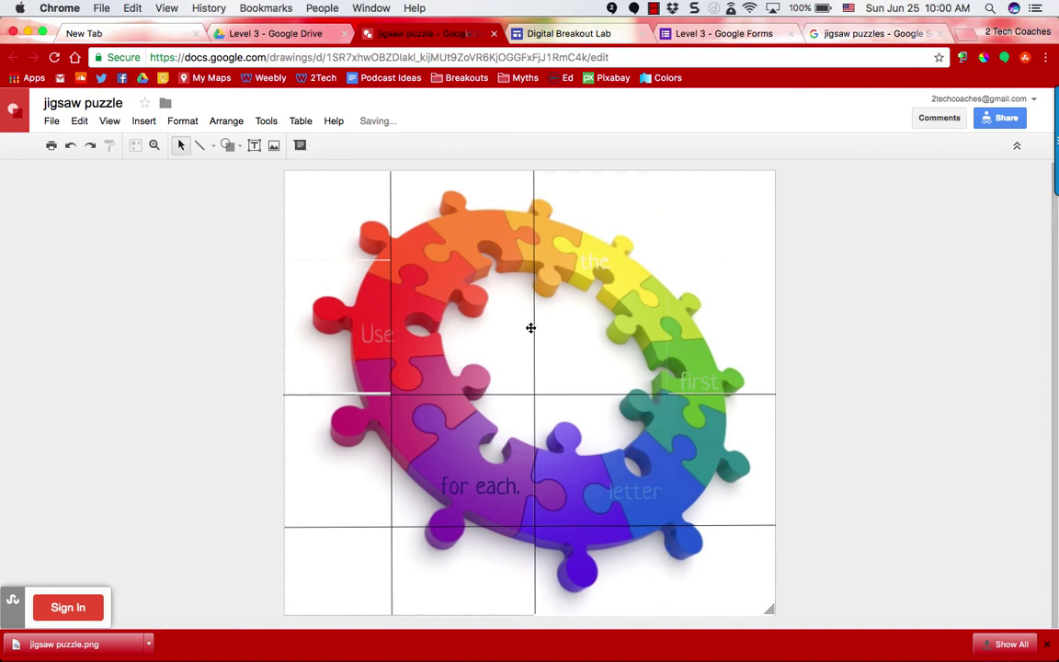
{"action": "left_click", "coordinate": [534, 331]}
{"action": "key", "text": "Delete"}
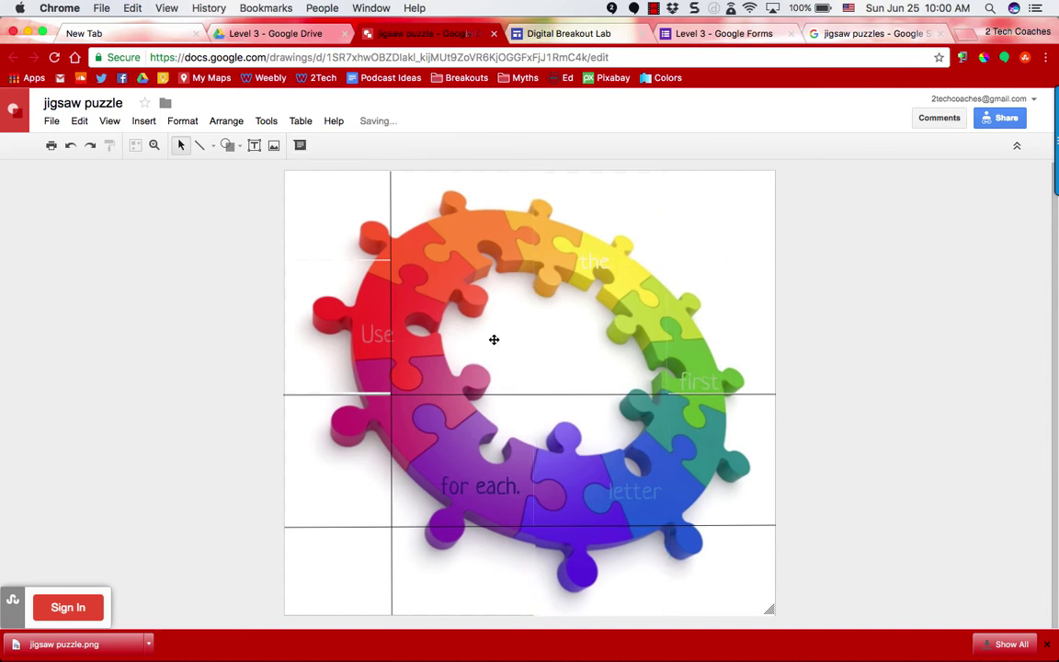
{"action": "left_click", "coordinate": [391, 189]}
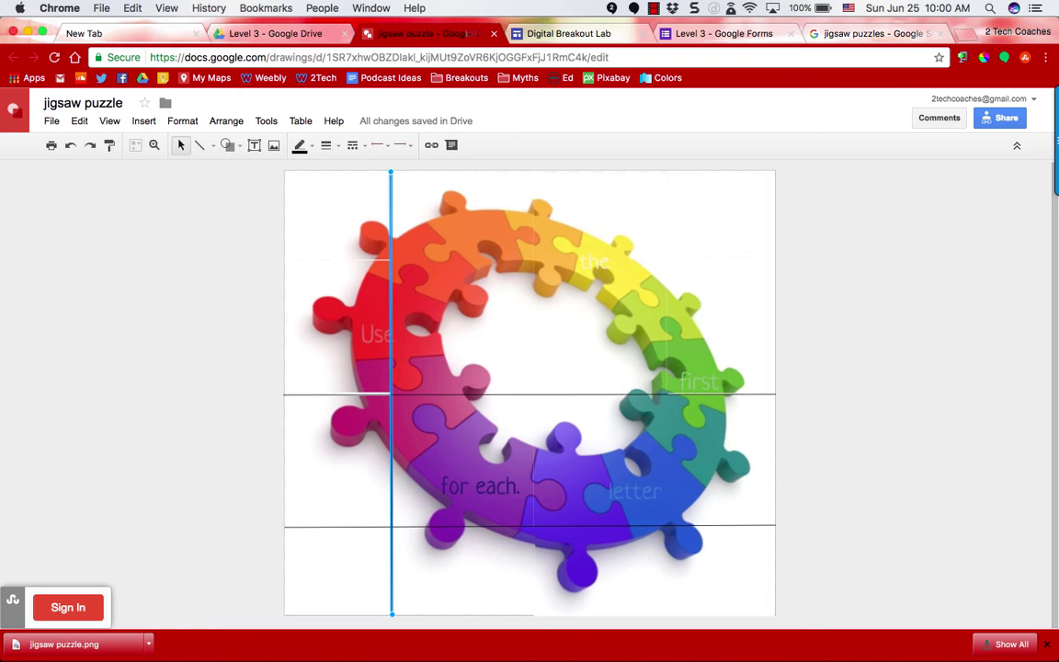
{"action": "key", "text": "Delete"}
- Delete the two remaining horizontal grid lines, between the second and third rows and between the third and bottom rows
{"action": "left_click", "coordinate": [315, 396]}
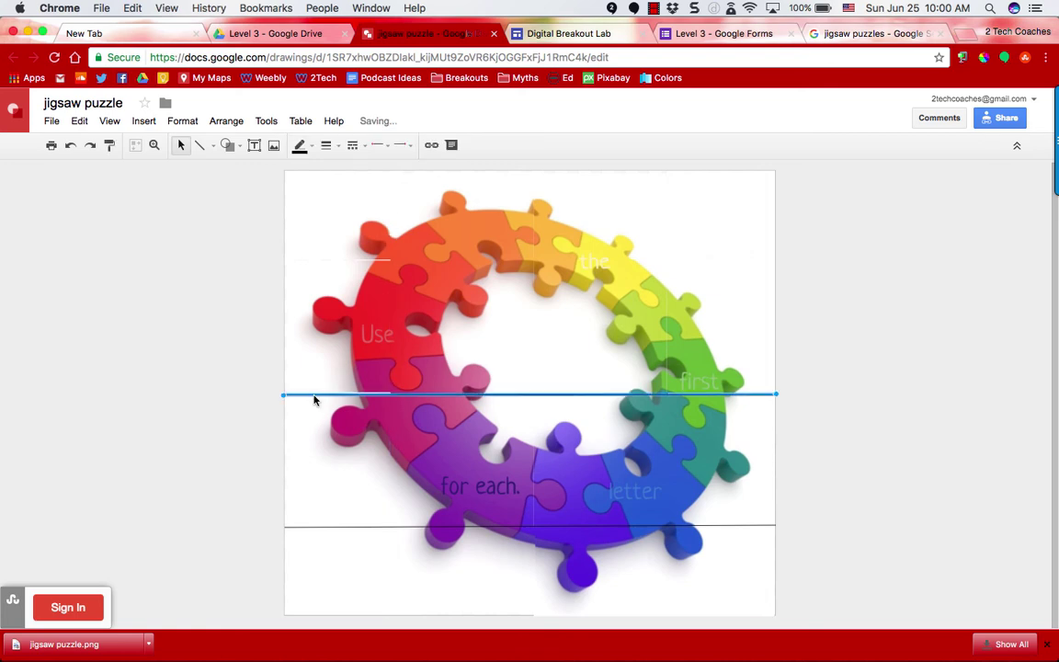
{"action": "key", "text": "Delete"}
{"action": "left_click", "coordinate": [367, 526]}
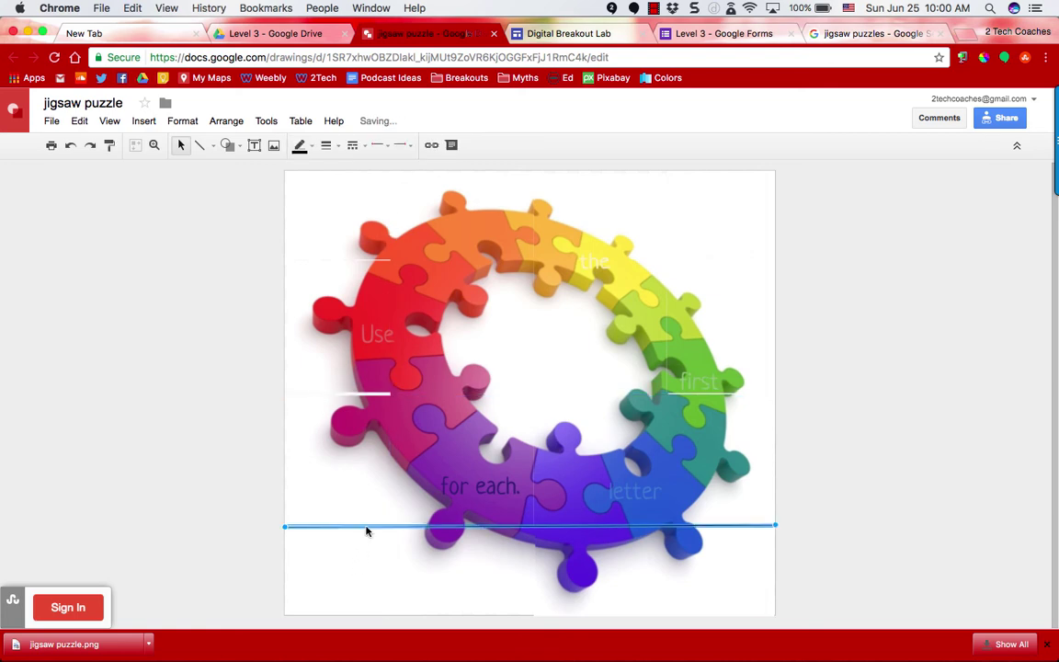
{"action": "key", "text": "Delete"}
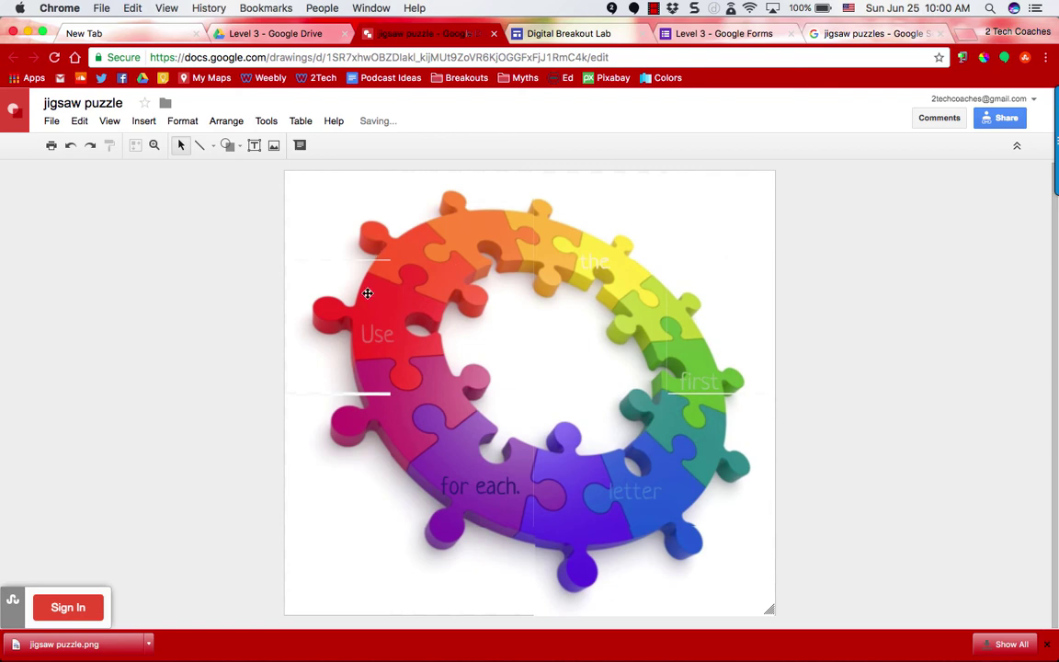
- Extend the crop of the second row's first piece slightly downward to close the gap beneath it
{"action": "left_click", "coordinate": [327, 292]}
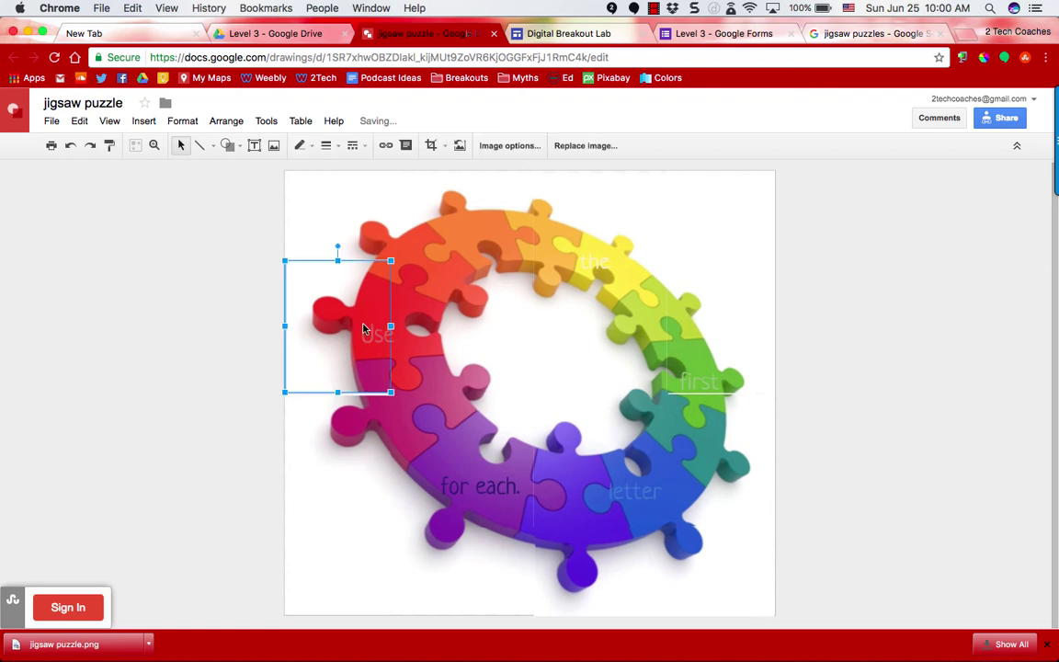
{"action": "left_click", "coordinate": [431, 145]}
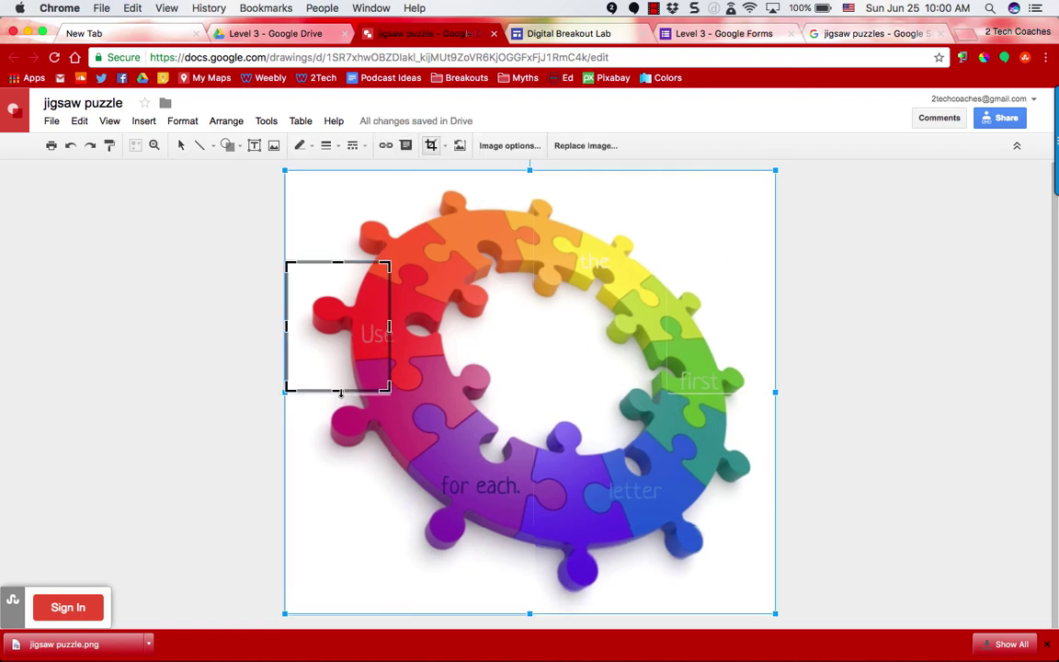
{"action": "left_click_drag", "start_coordinate": [339, 393], "coordinate": [340, 397]}
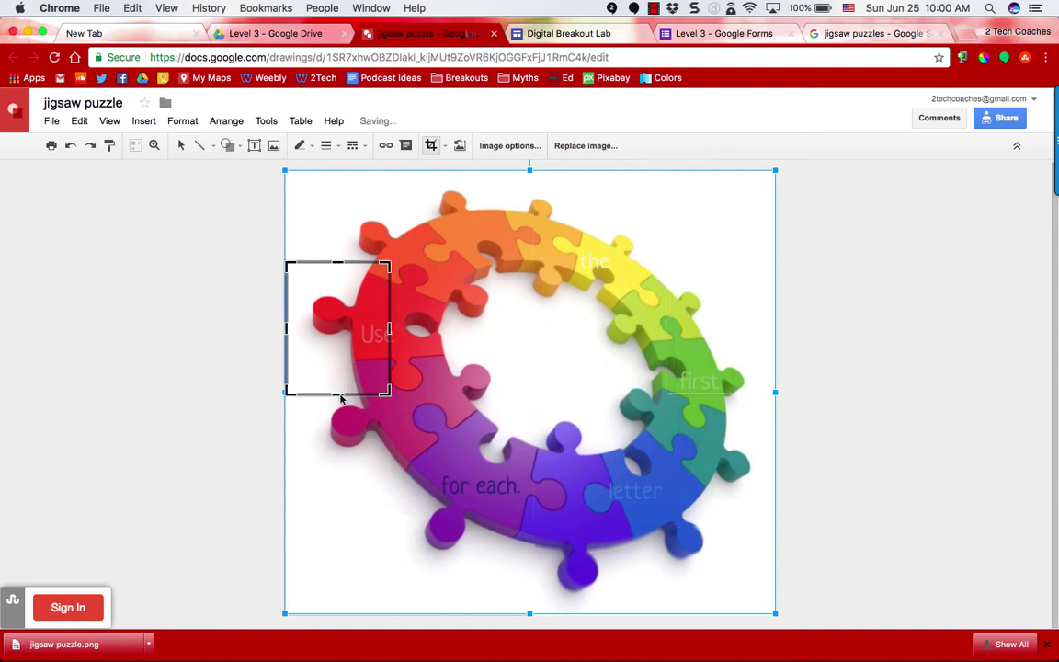
{"action": "key", "text": "Return"}
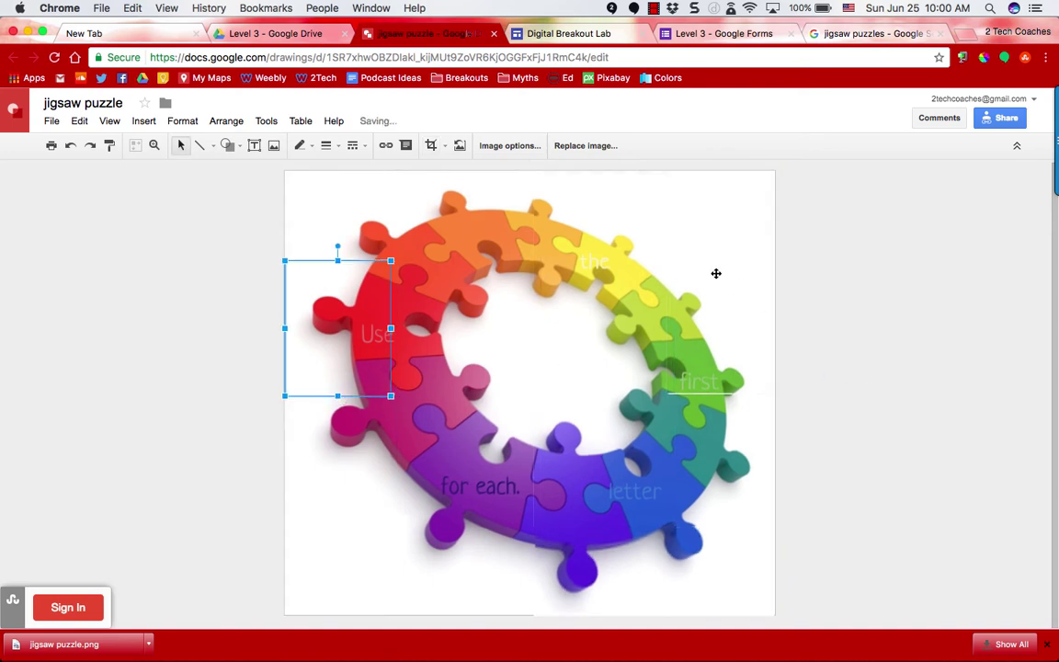
{"action": "left_click", "coordinate": [749, 291]}
- Try to adjust the lower crop edge of the top row's first piece
{"action": "left_click", "coordinate": [320, 281]}
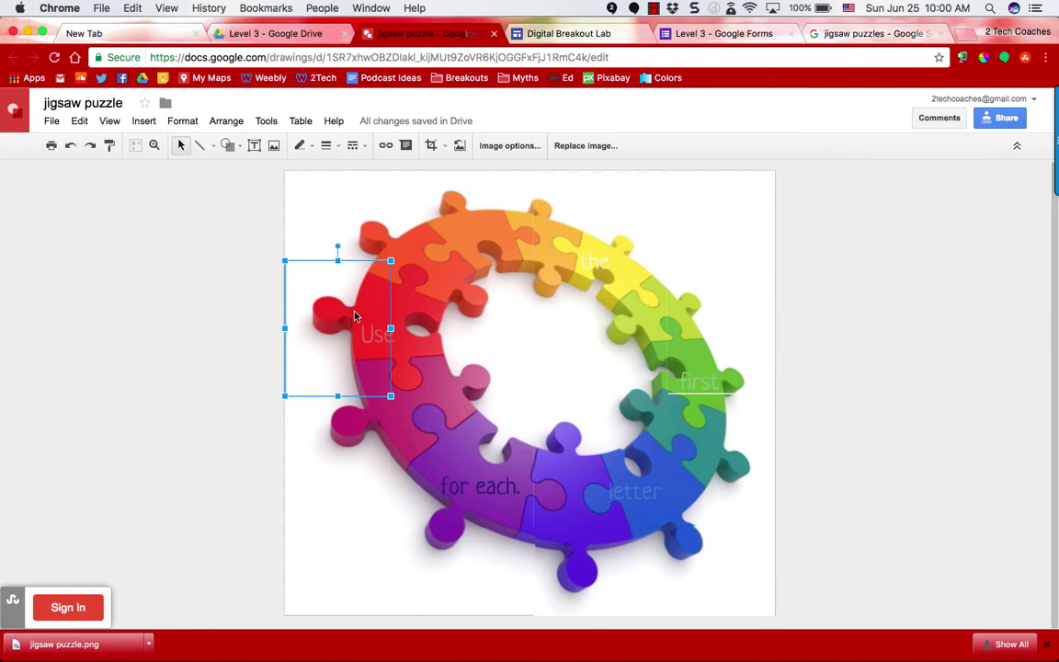
{"action": "left_click", "coordinate": [361, 219]}
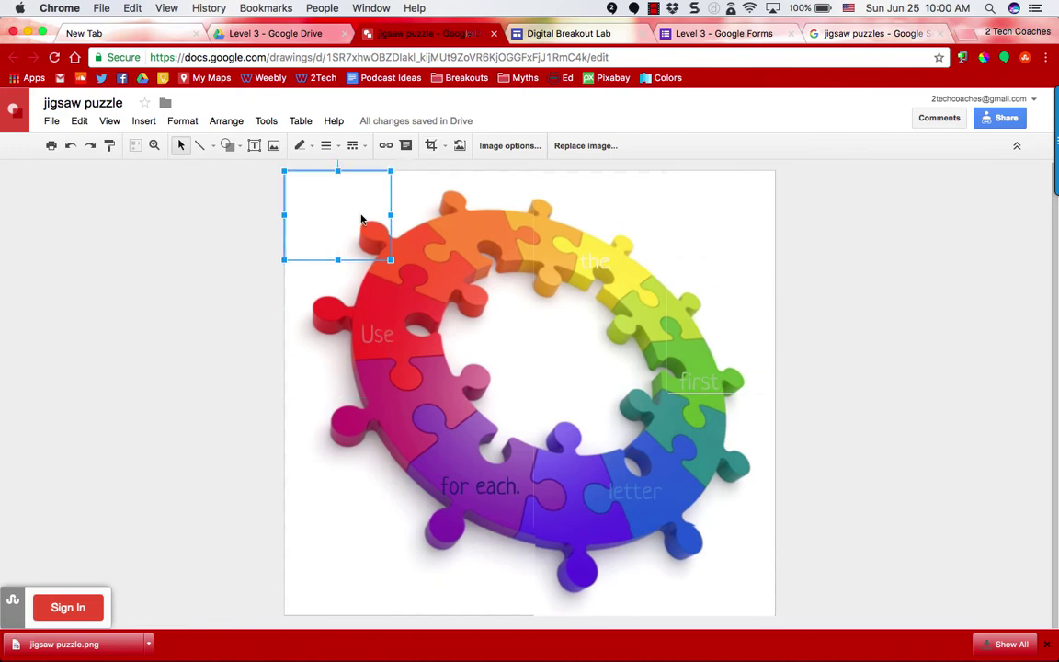
{"action": "left_click", "coordinate": [430, 146]}
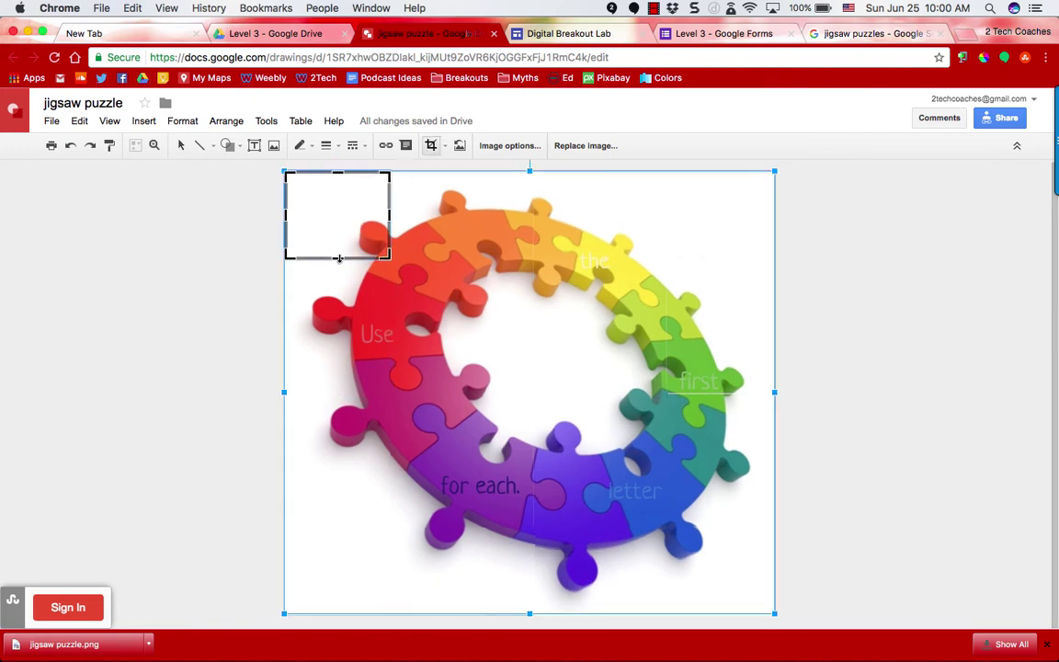
{"action": "left_click_drag", "start_coordinate": [339, 260], "coordinate": [339, 259]}
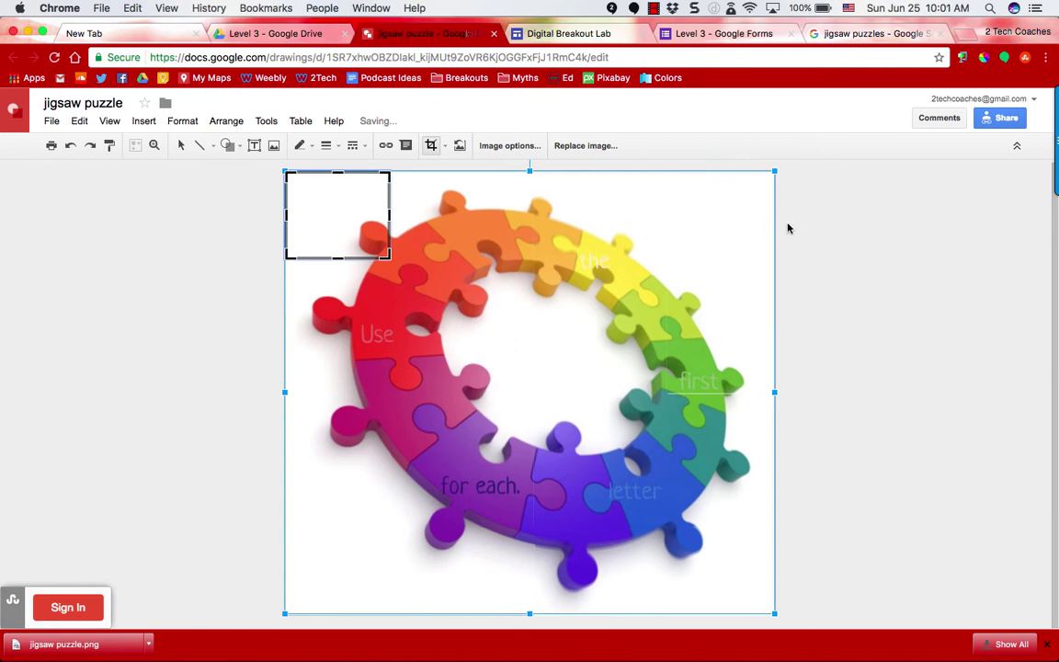
- Extend the crop of the second row's fourth piece slightly downward to close the gap under the word "first"
{"action": "left_click", "coordinate": [683, 341]}
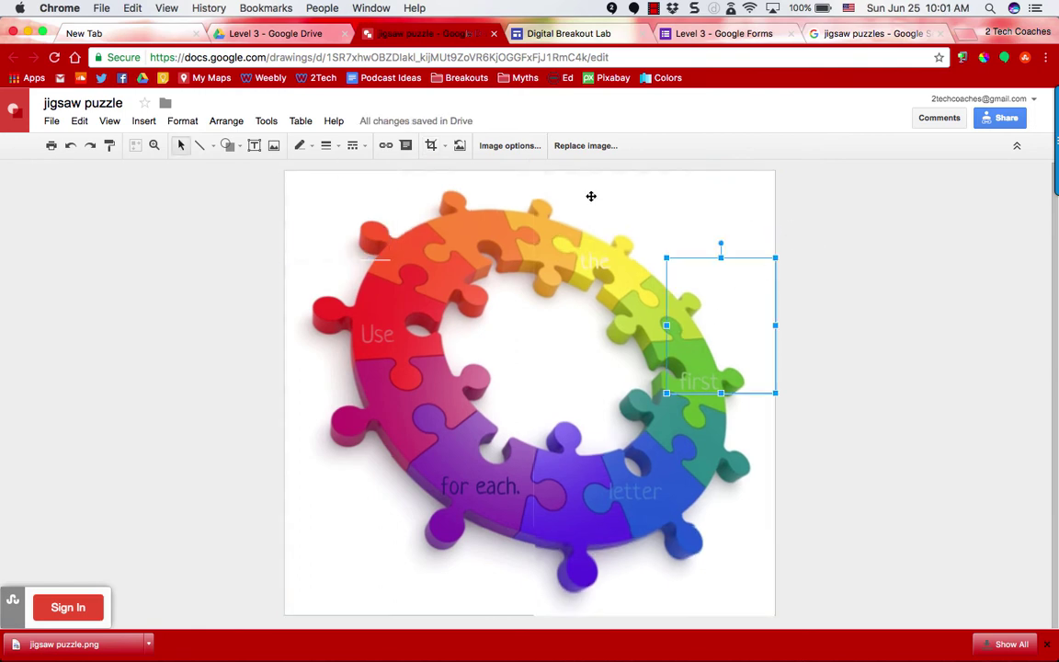
{"action": "left_click", "coordinate": [430, 145]}
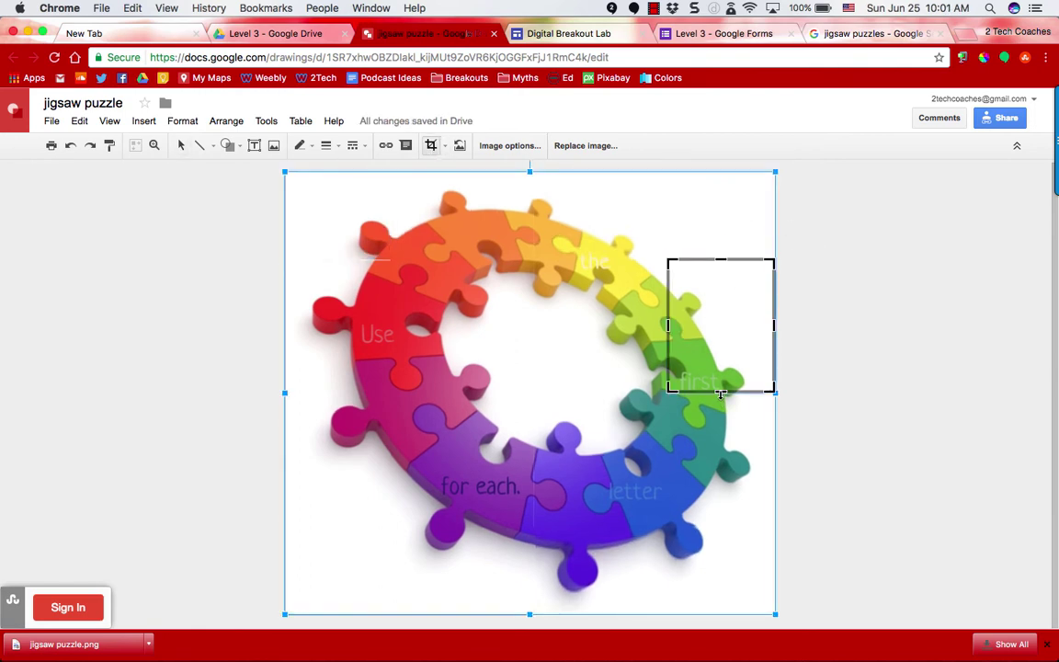
{"action": "left_click_drag", "start_coordinate": [721, 393], "coordinate": [721, 399]}
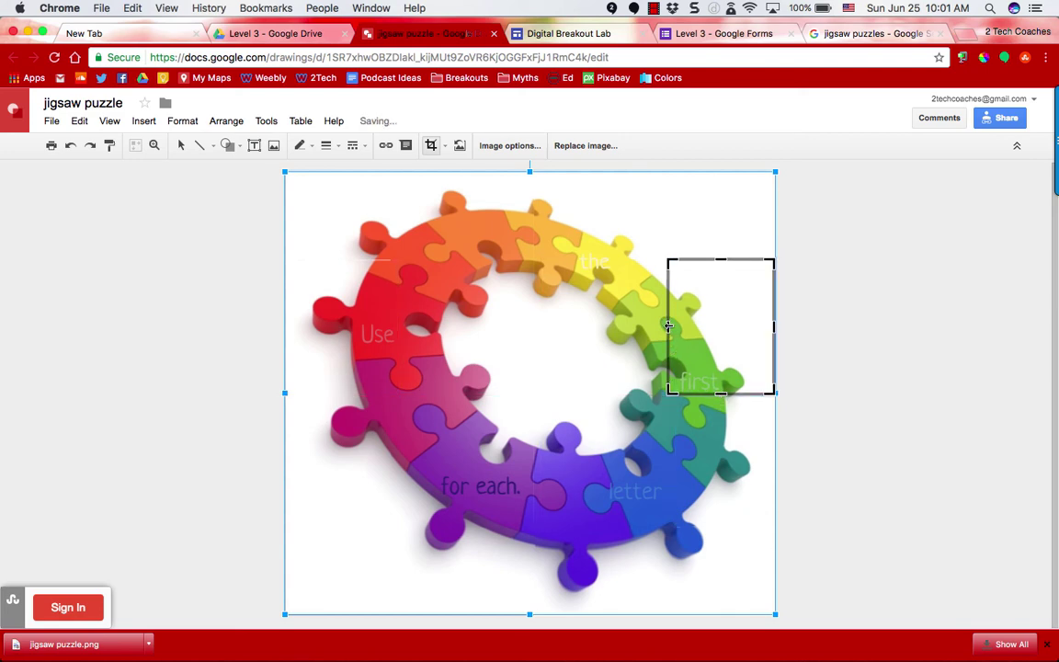
{"action": "left_click_drag", "start_coordinate": [669, 327], "coordinate": [667, 325]}
{"action": "left_click", "coordinate": [874, 328]}
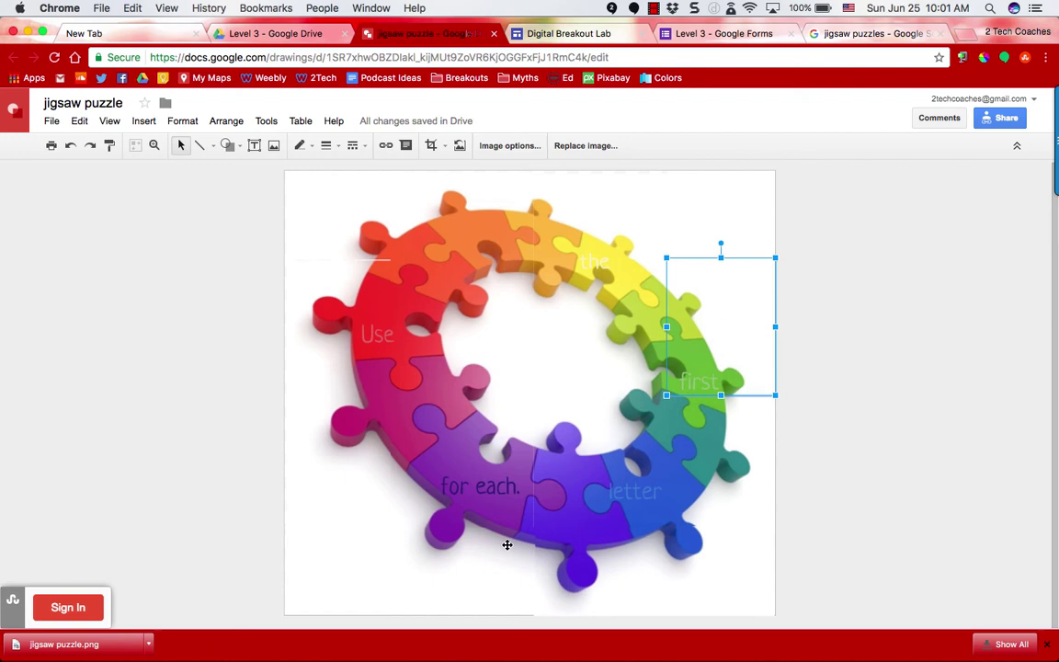
- Try to extend the left crop edge of the third row's third piece, the one with "letter", and deselect it
{"action": "left_click", "coordinate": [579, 535]}
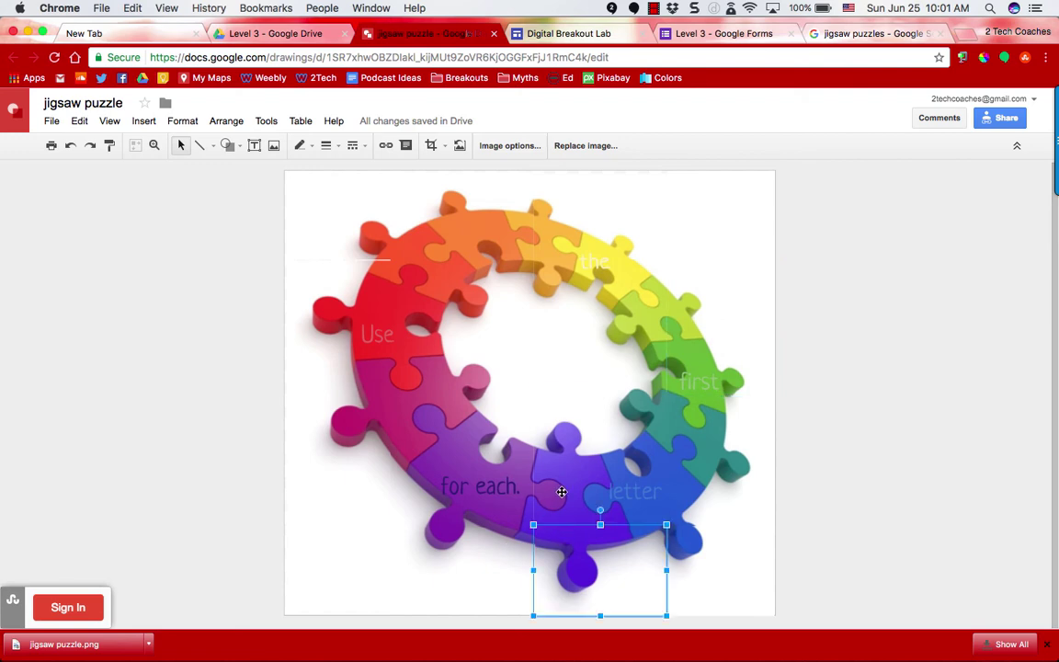
{"action": "left_click", "coordinate": [562, 493]}
{"action": "left_click", "coordinate": [478, 490]}
{"action": "left_click", "coordinate": [550, 486]}
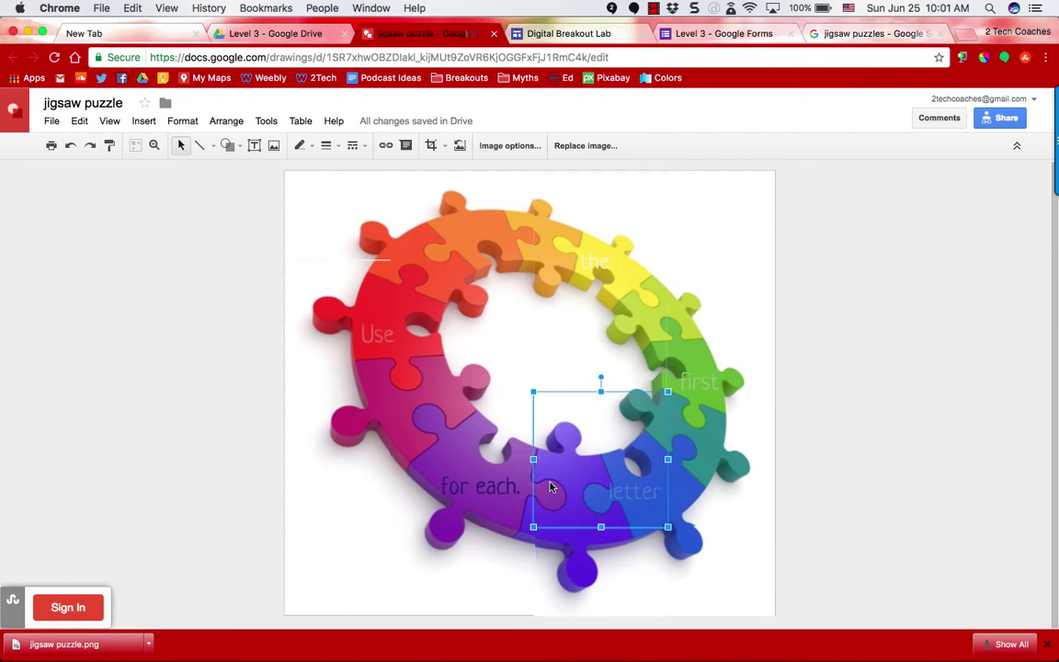
{"action": "left_click", "coordinate": [431, 146]}
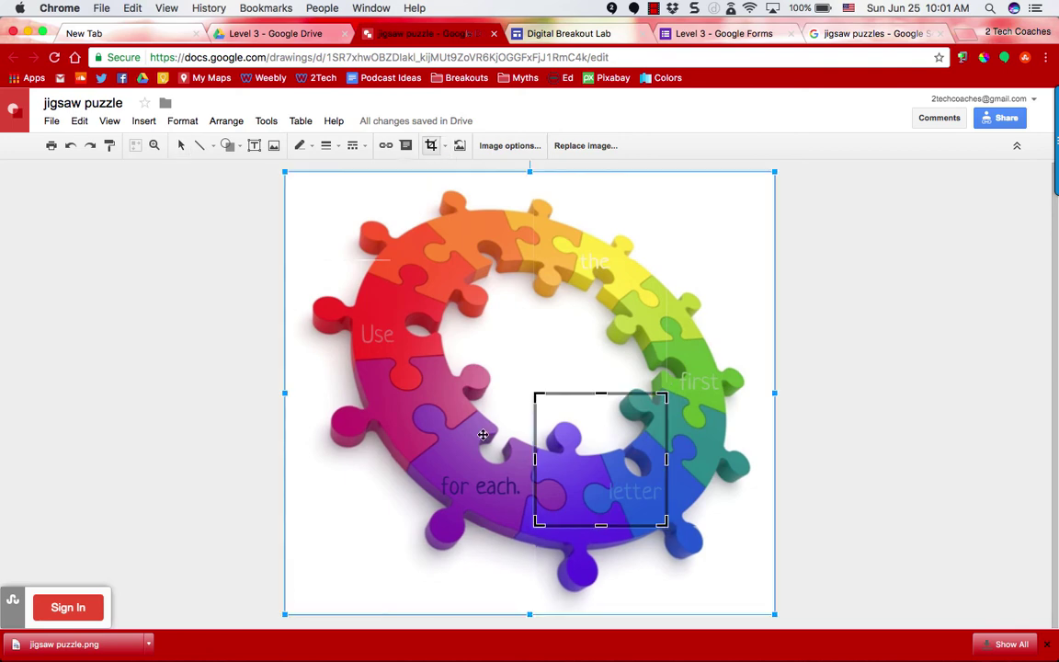
{"action": "left_click_drag", "start_coordinate": [534, 457], "coordinate": [532, 459]}
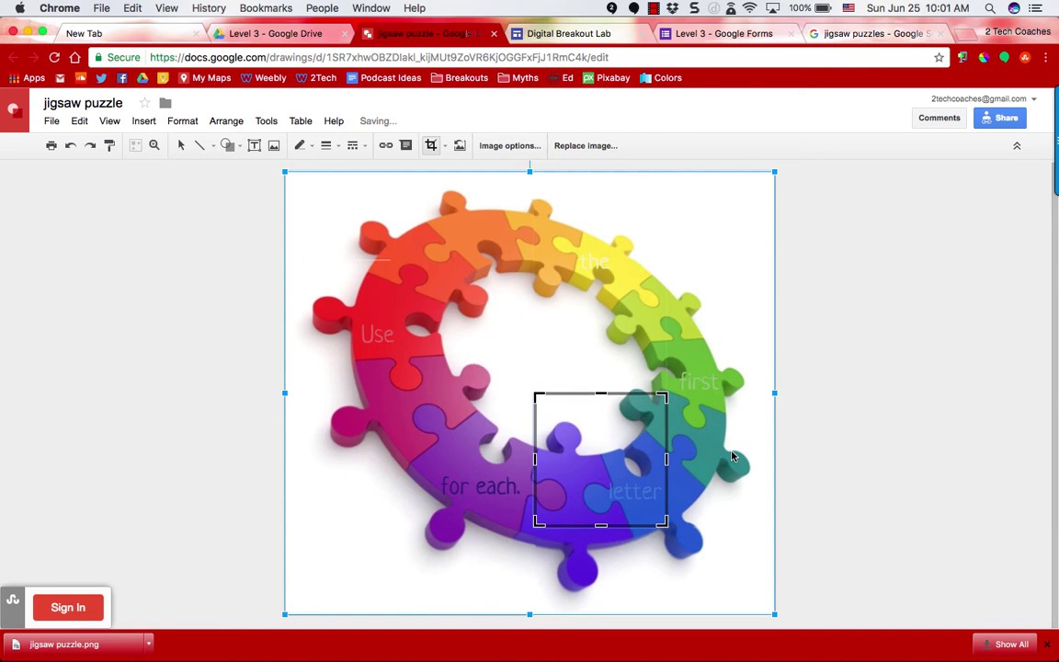
{"action": "left_click", "coordinate": [834, 461]}
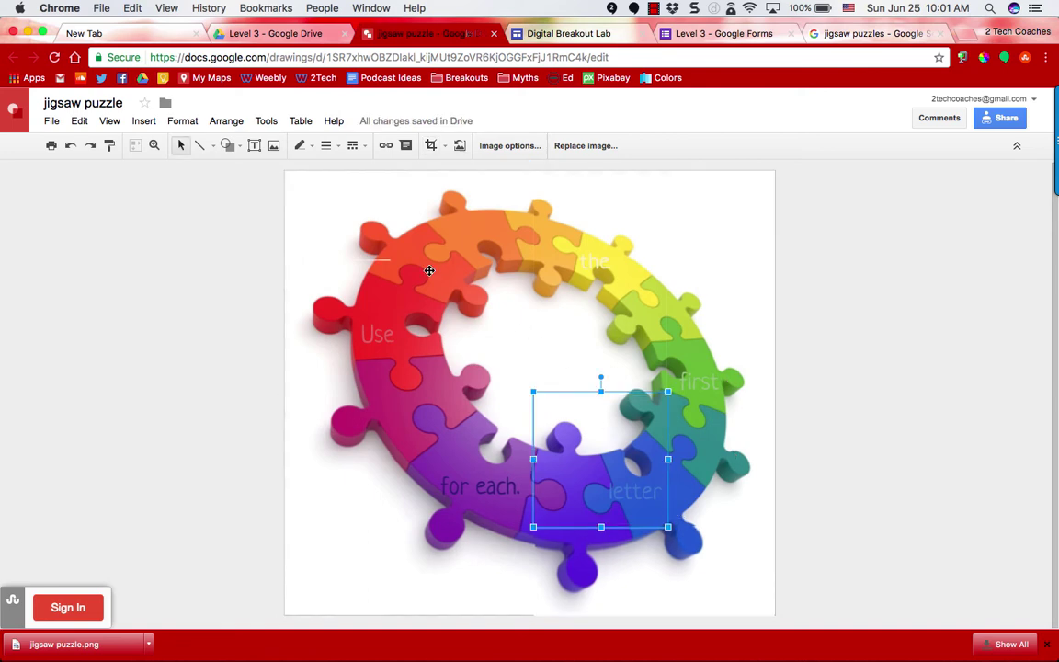
{"action": "left_click", "coordinate": [818, 285]}
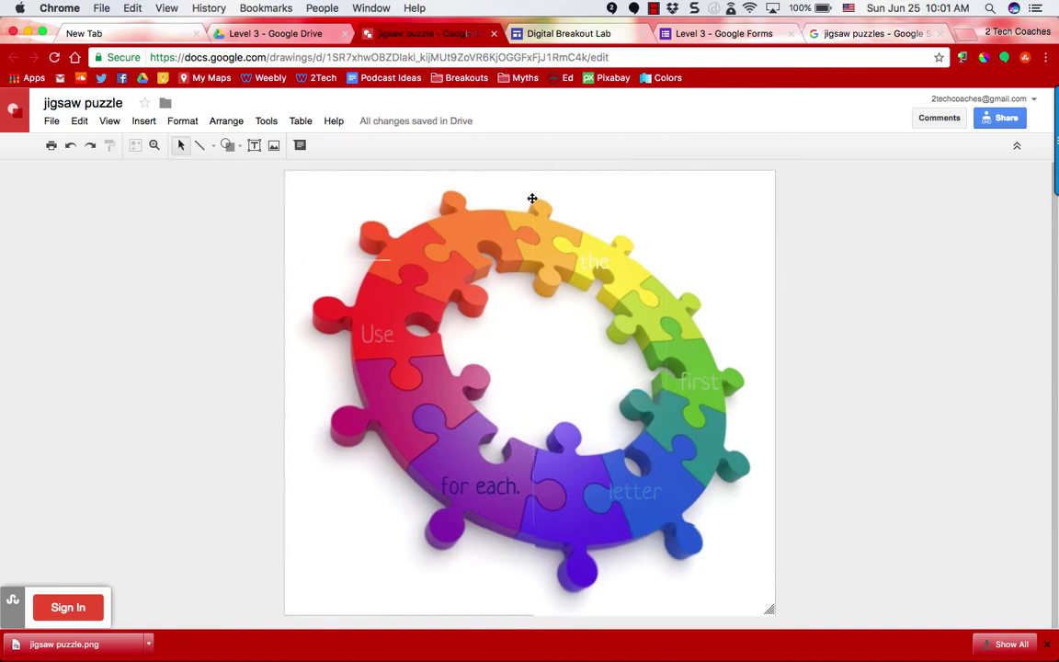
- Apply a light gray 1 border to the first and second pieces of the top row
{"action": "left_click", "coordinate": [344, 213]}
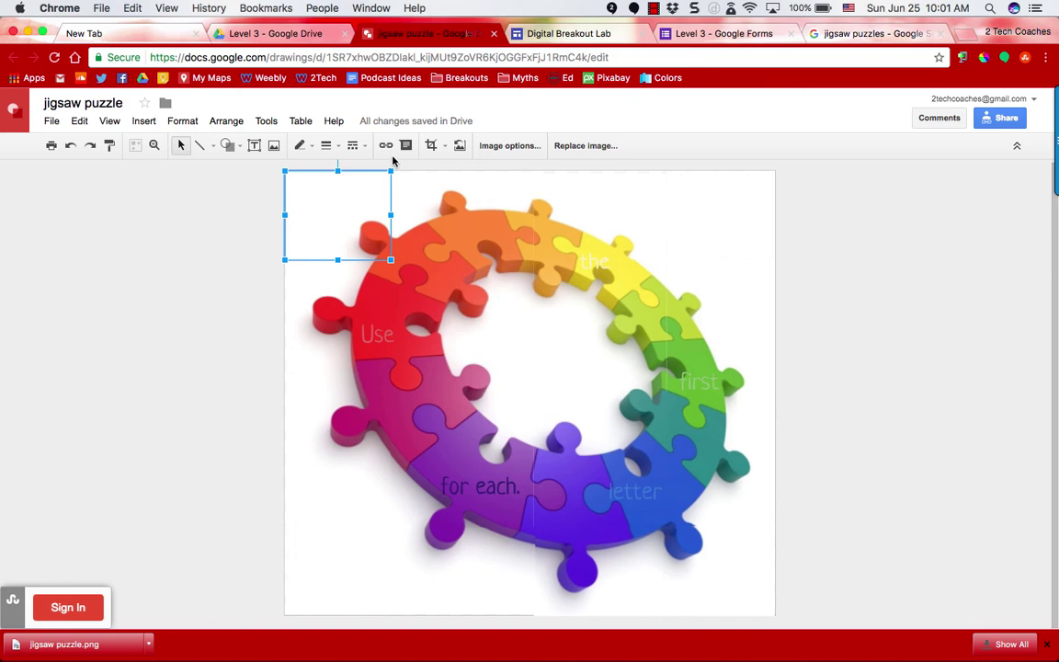
{"action": "left_click", "coordinate": [302, 146]}
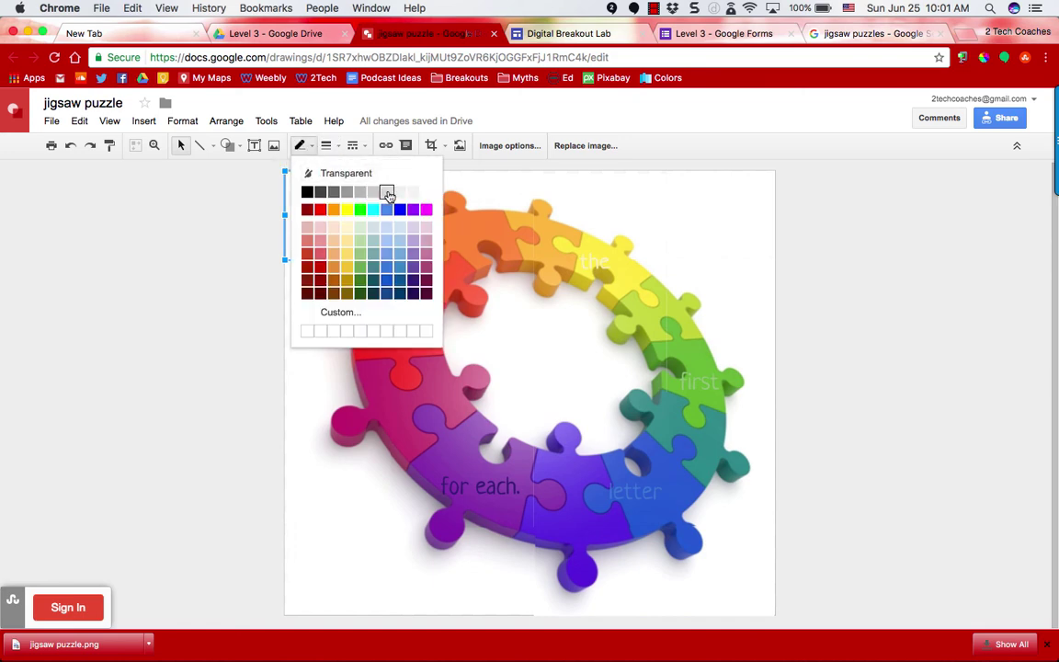
{"action": "left_click", "coordinate": [388, 193]}
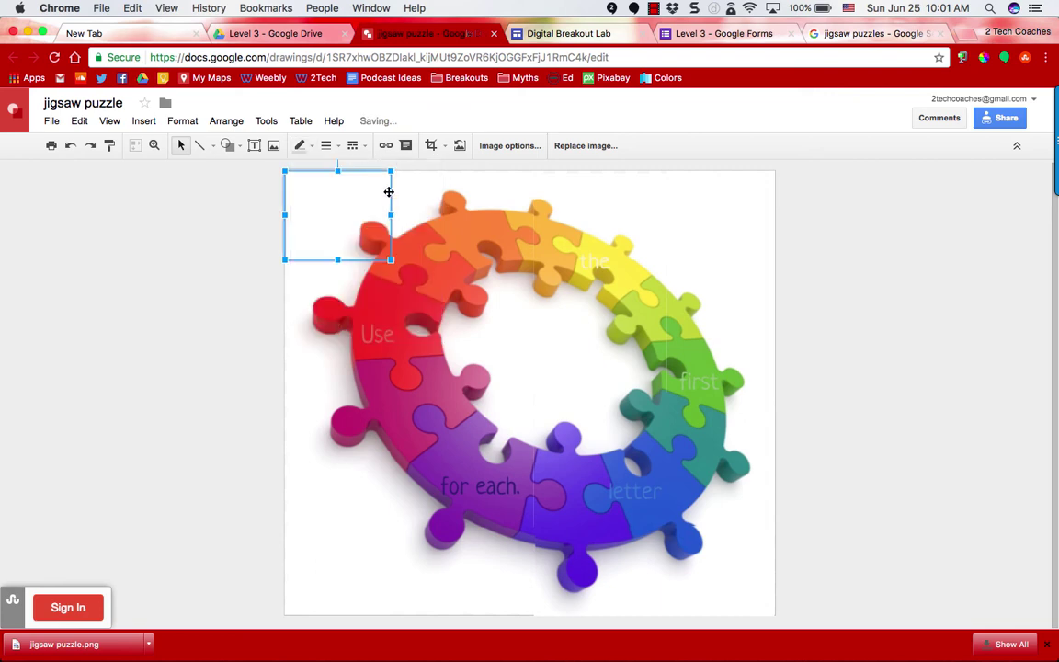
{"action": "left_click_drag", "start_coordinate": [379, 228], "coordinate": [402, 215]}
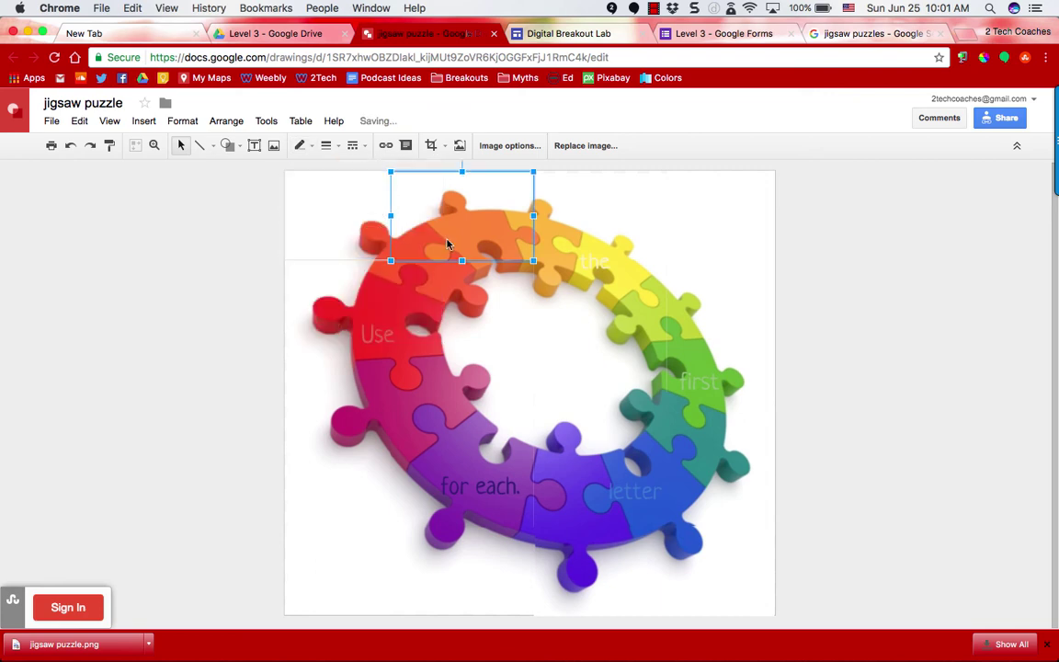
{"action": "left_click", "coordinate": [310, 147]}
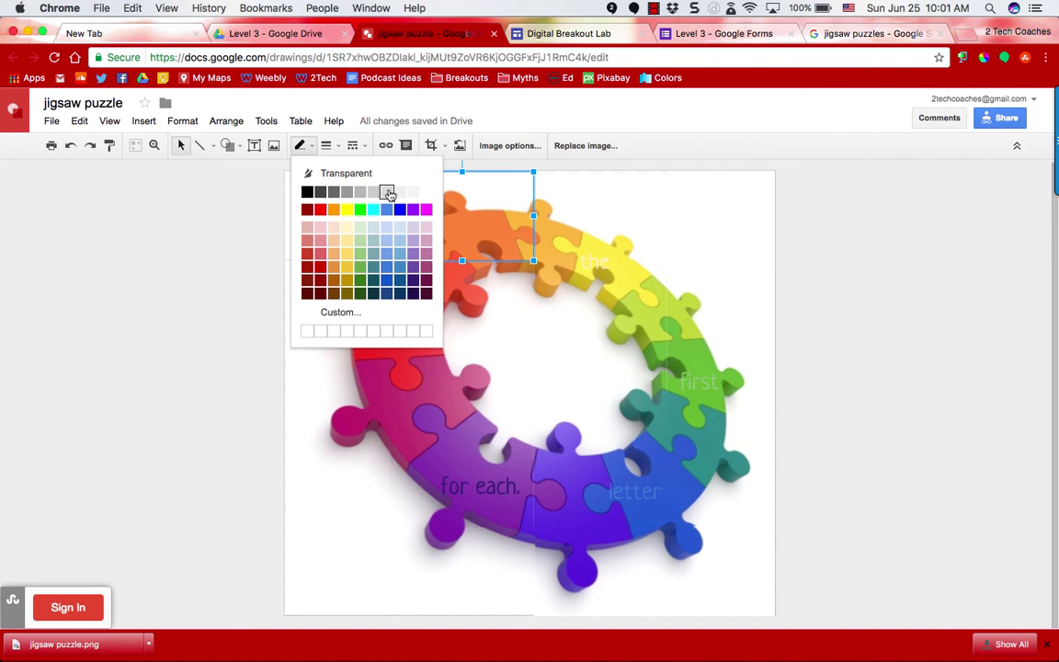
{"action": "left_click", "coordinate": [387, 194]}
- Apply a light gray 1 border to the third and fourth pieces of the top row
{"action": "left_click", "coordinate": [566, 200]}
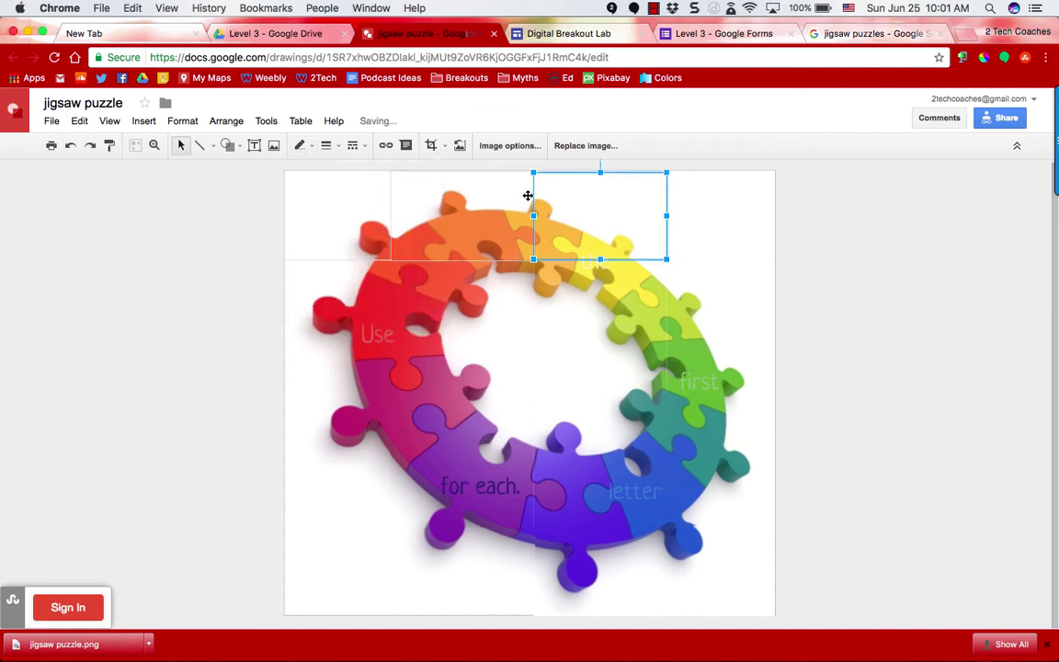
{"action": "left_click", "coordinate": [300, 145]}
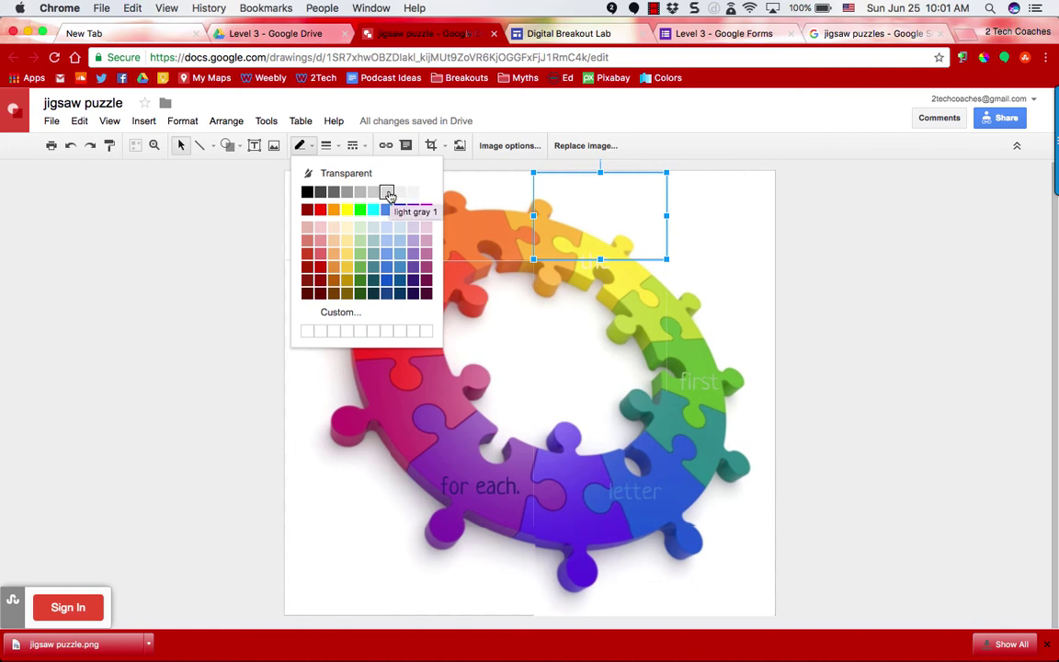
{"action": "left_click", "coordinate": [387, 193]}
{"action": "left_click", "coordinate": [698, 211]}
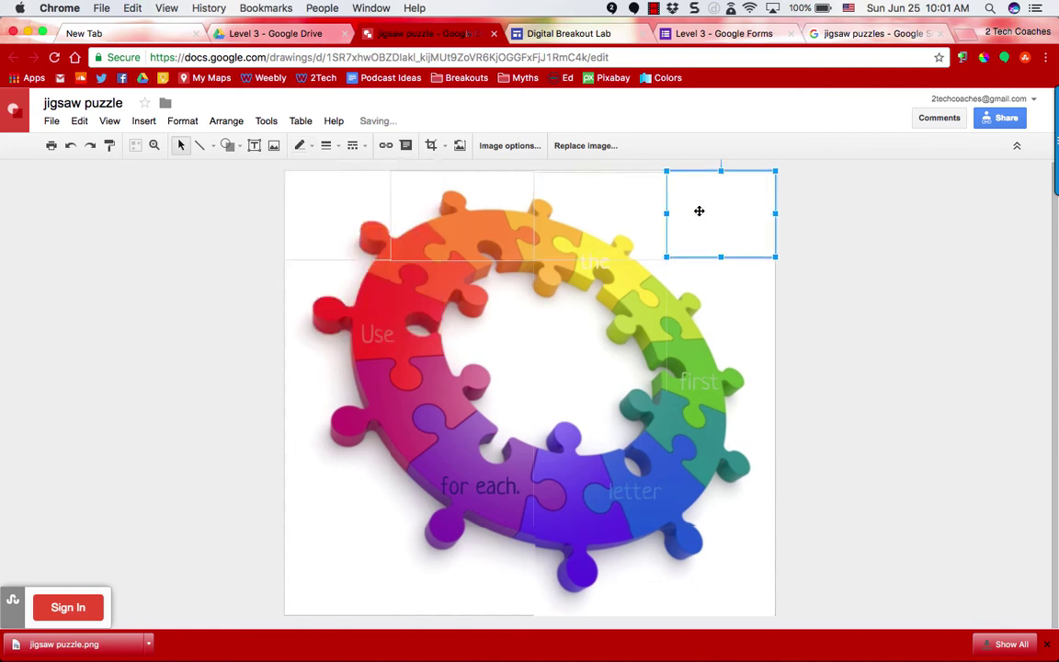
{"action": "left_click", "coordinate": [300, 145]}
{"action": "left_click", "coordinate": [387, 193]}
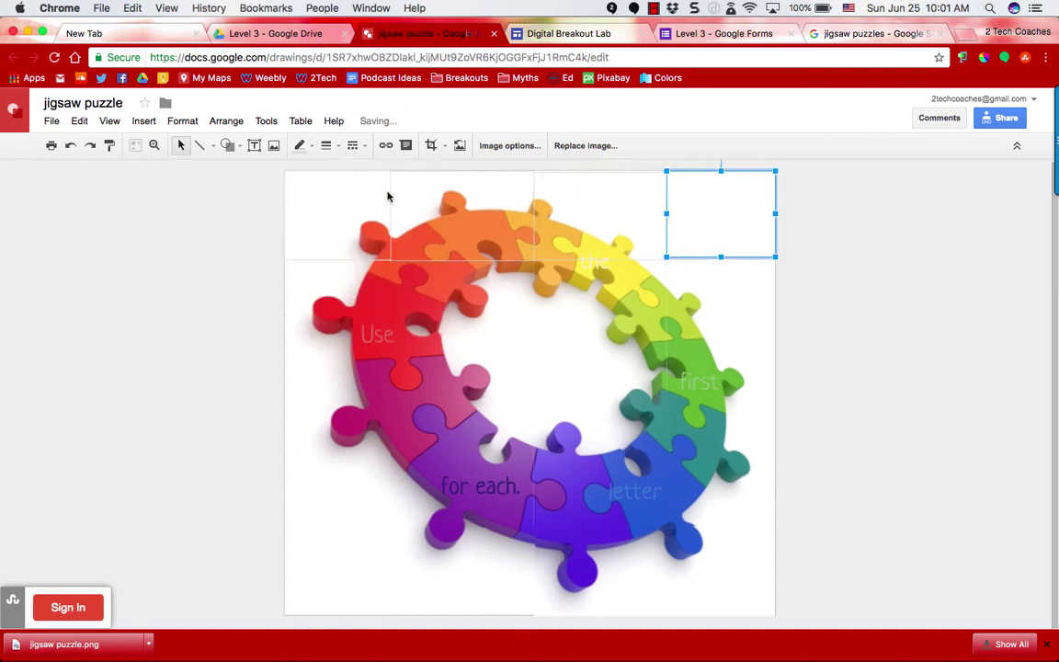
- Apply a light gray 1 border to the first and second pieces of the second row
{"action": "left_click", "coordinate": [354, 289]}
{"action": "left_click", "coordinate": [299, 145]}
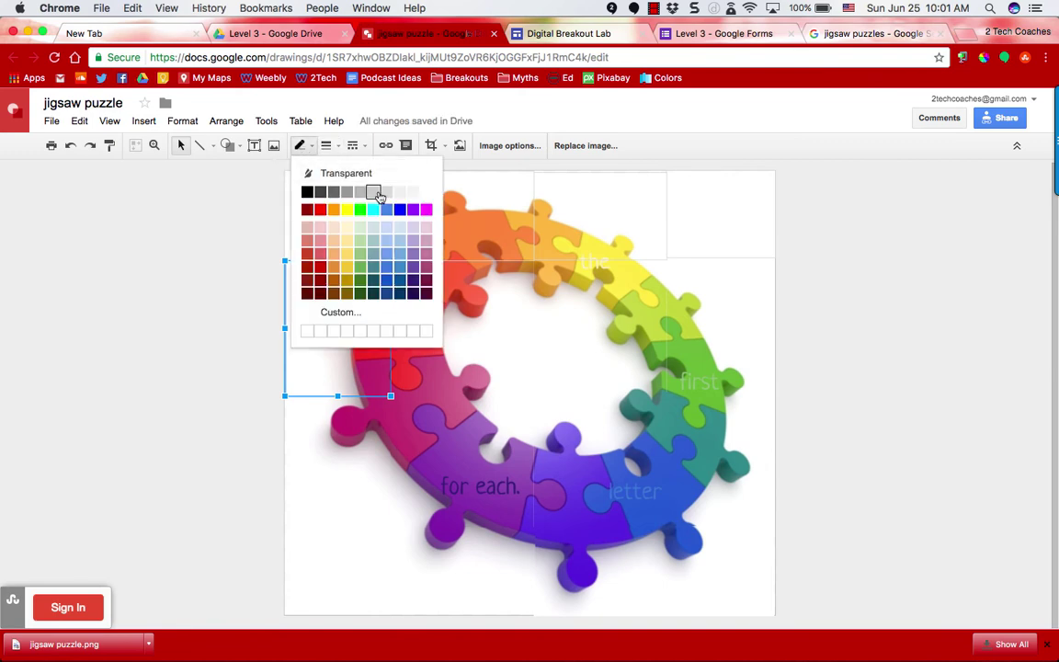
{"action": "left_click", "coordinate": [385, 192]}
{"action": "left_click", "coordinate": [398, 295]}
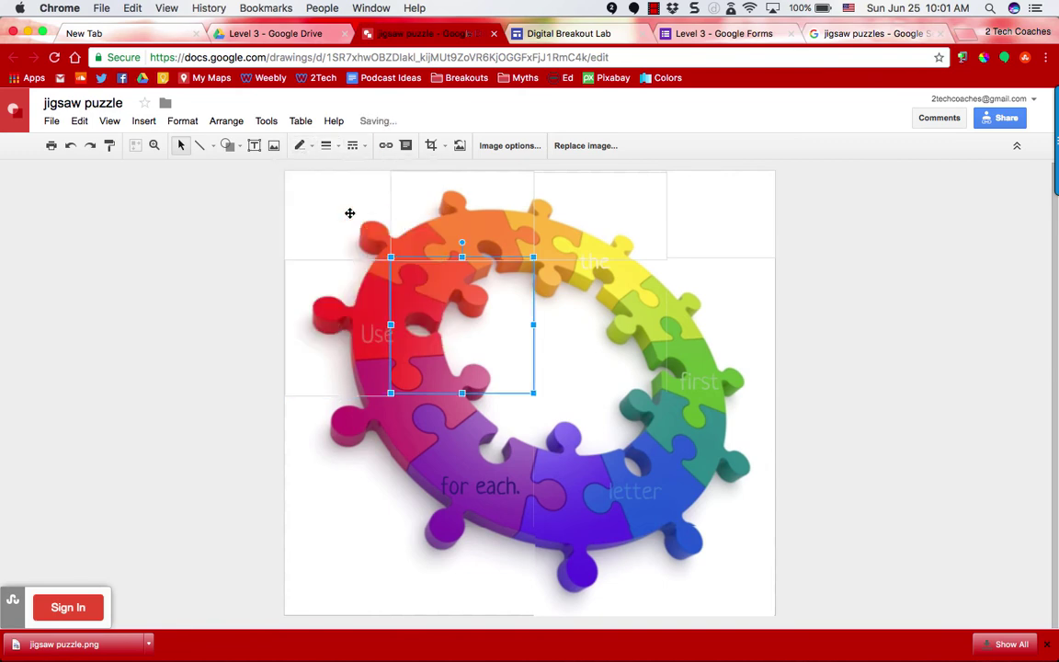
{"action": "left_click", "coordinate": [301, 145]}
{"action": "left_click", "coordinate": [385, 190]}
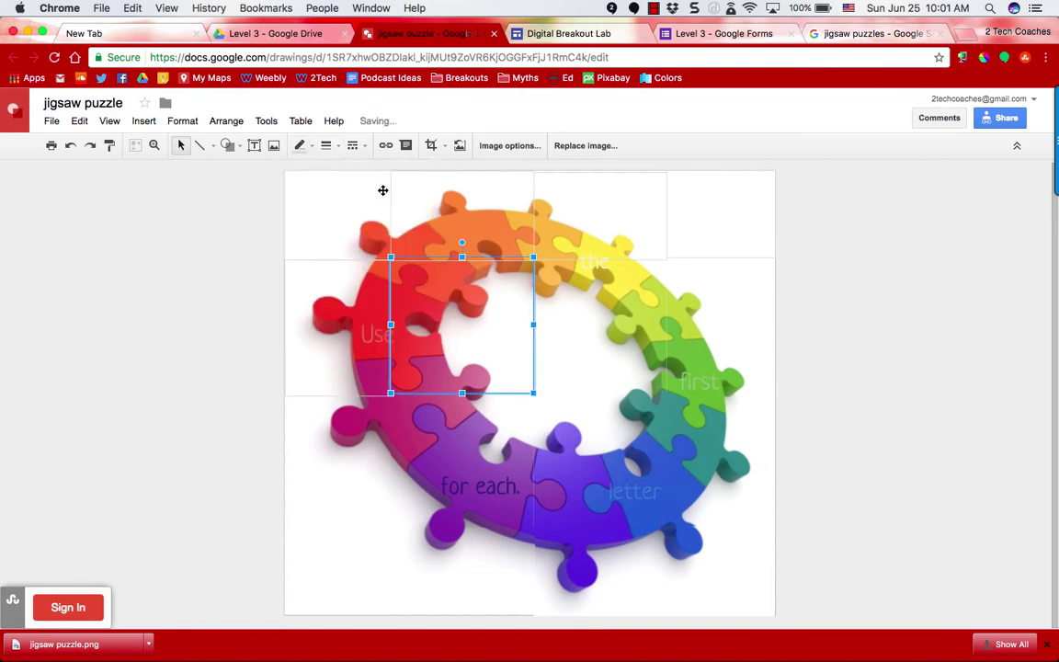
- Apply a light gray 1 border to the third and fourth pieces of the second row
{"action": "left_click", "coordinate": [599, 346]}
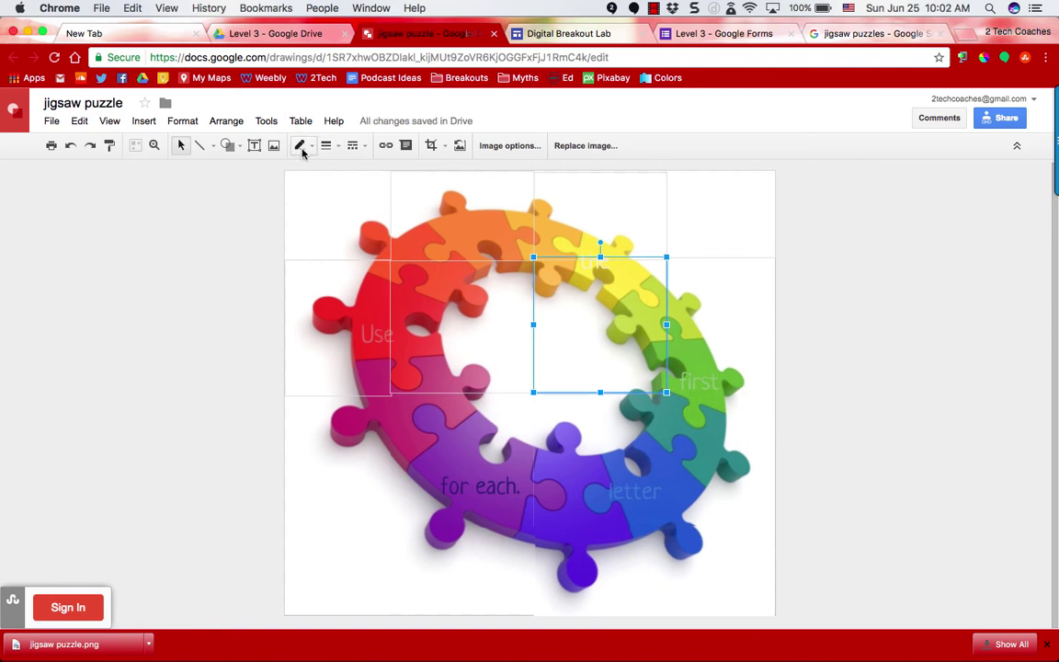
{"action": "left_click", "coordinate": [301, 145]}
{"action": "left_click", "coordinate": [385, 192]}
{"action": "left_click", "coordinate": [703, 321]}
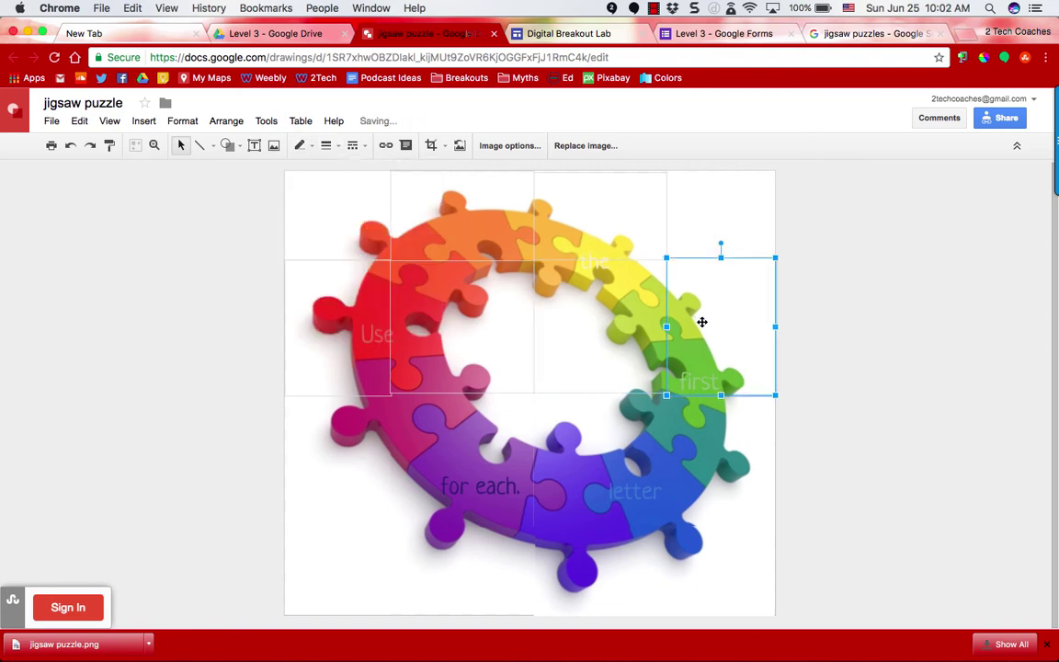
{"action": "left_click", "coordinate": [302, 146]}
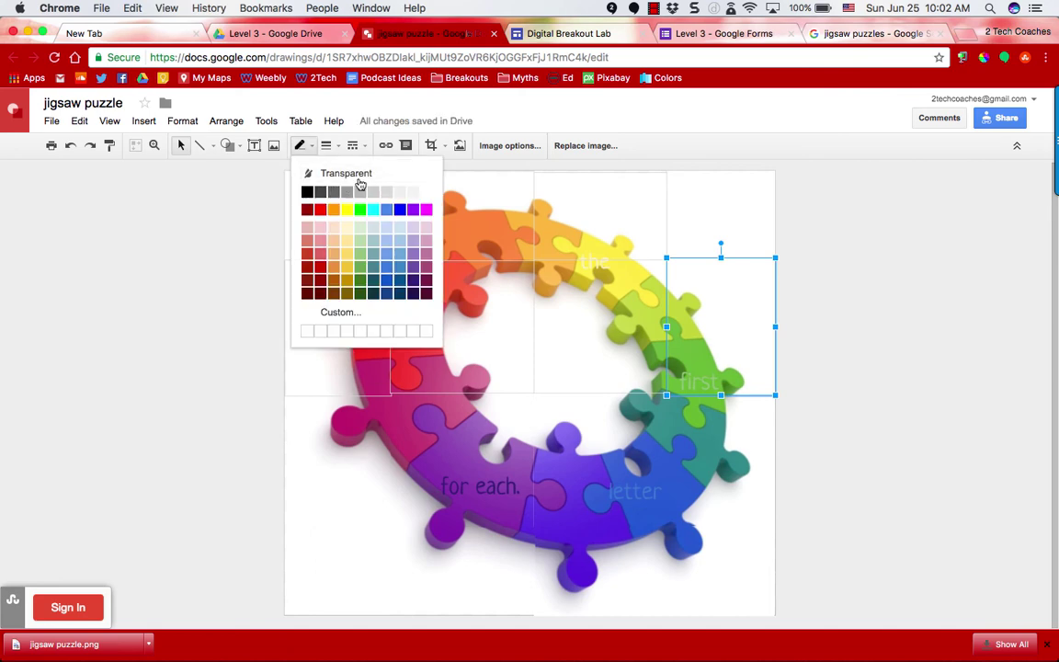
{"action": "left_click", "coordinate": [389, 192]}
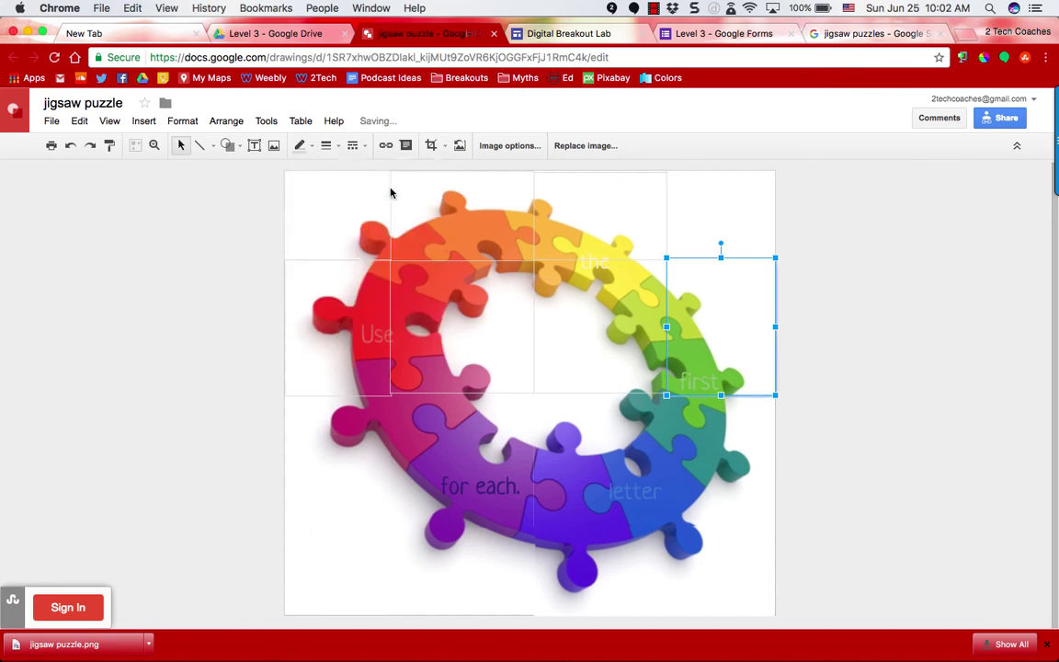
- Apply a light gray 1 border to the first and second pieces of the third row
{"action": "left_click", "coordinate": [347, 439]}
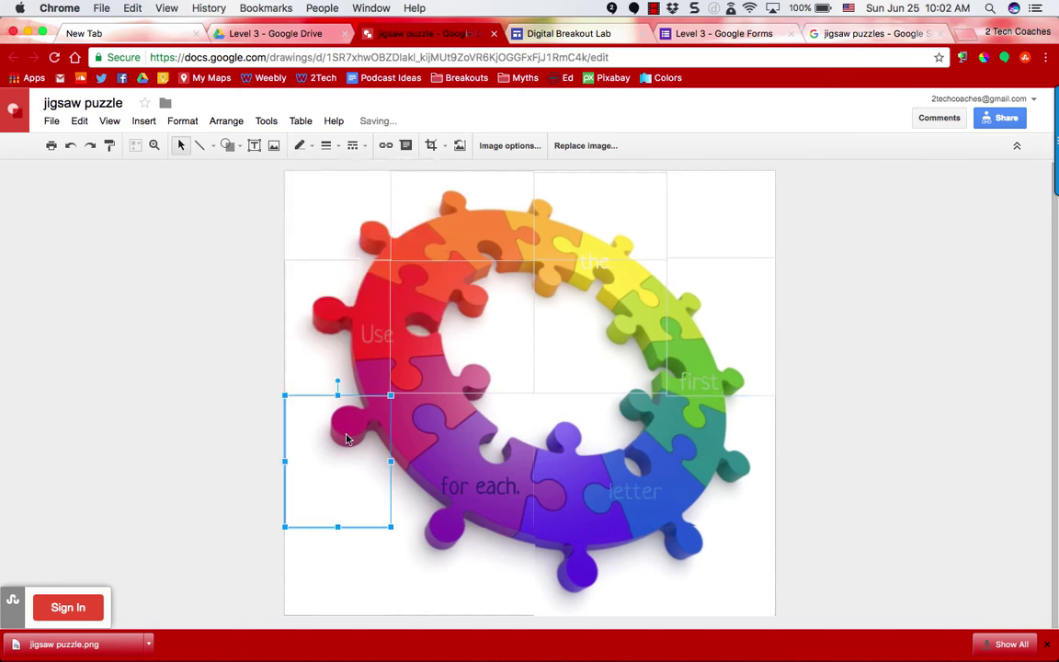
{"action": "left_click", "coordinate": [300, 147]}
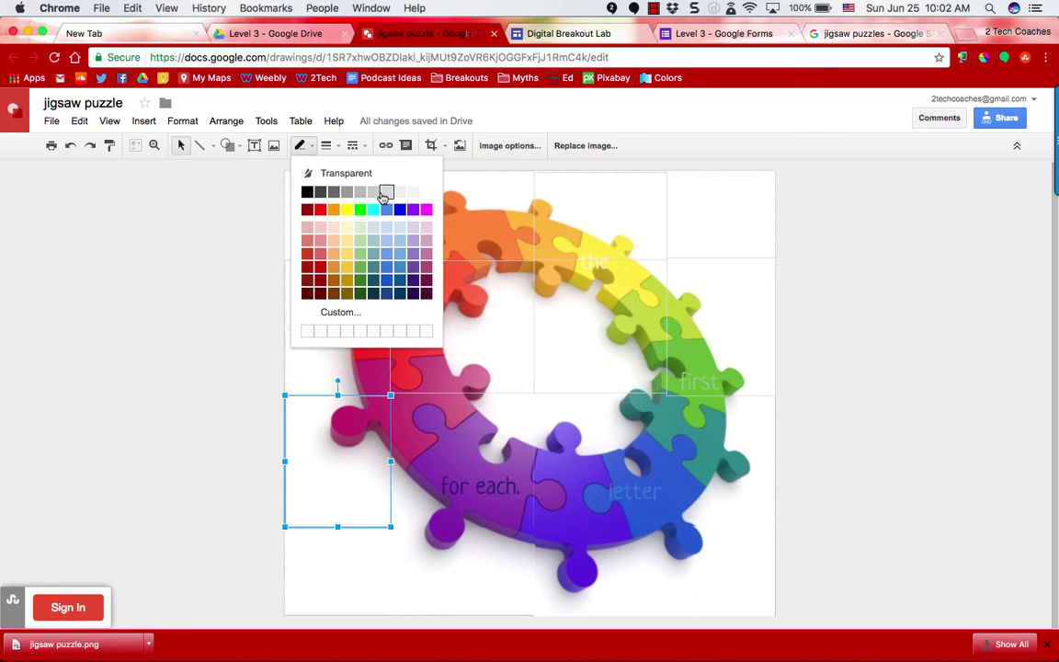
{"action": "left_click", "coordinate": [384, 194]}
{"action": "left_click", "coordinate": [438, 437]}
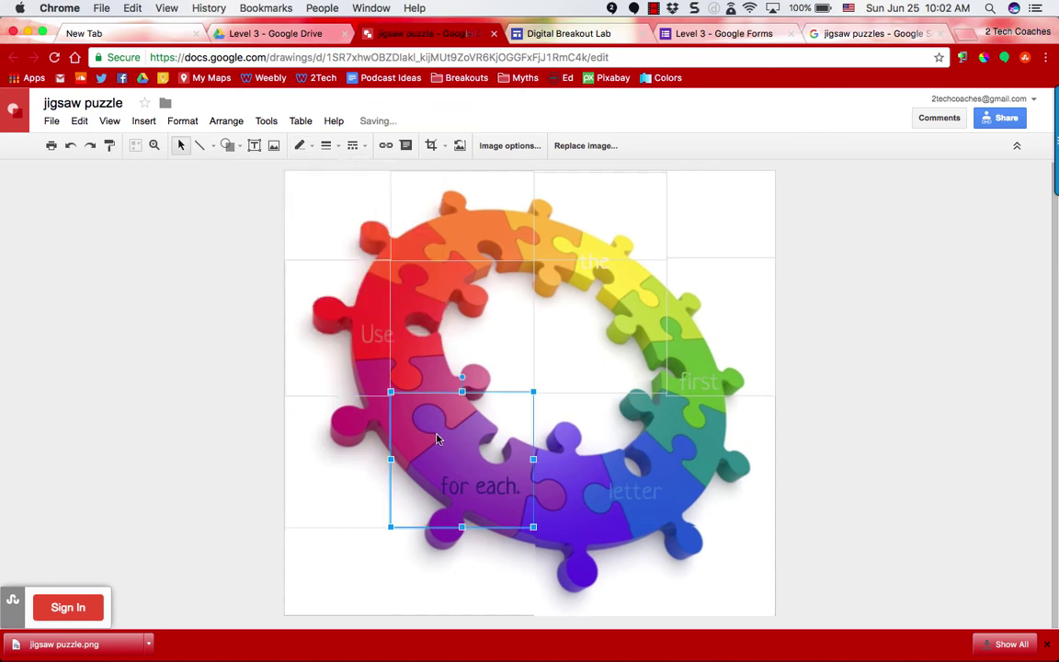
{"action": "left_click", "coordinate": [303, 148]}
{"action": "left_click", "coordinate": [384, 195]}
- Apply a light gray 1 border to the third and fourth pieces of the third row
{"action": "left_click", "coordinate": [618, 453]}
{"action": "left_click", "coordinate": [301, 147]}
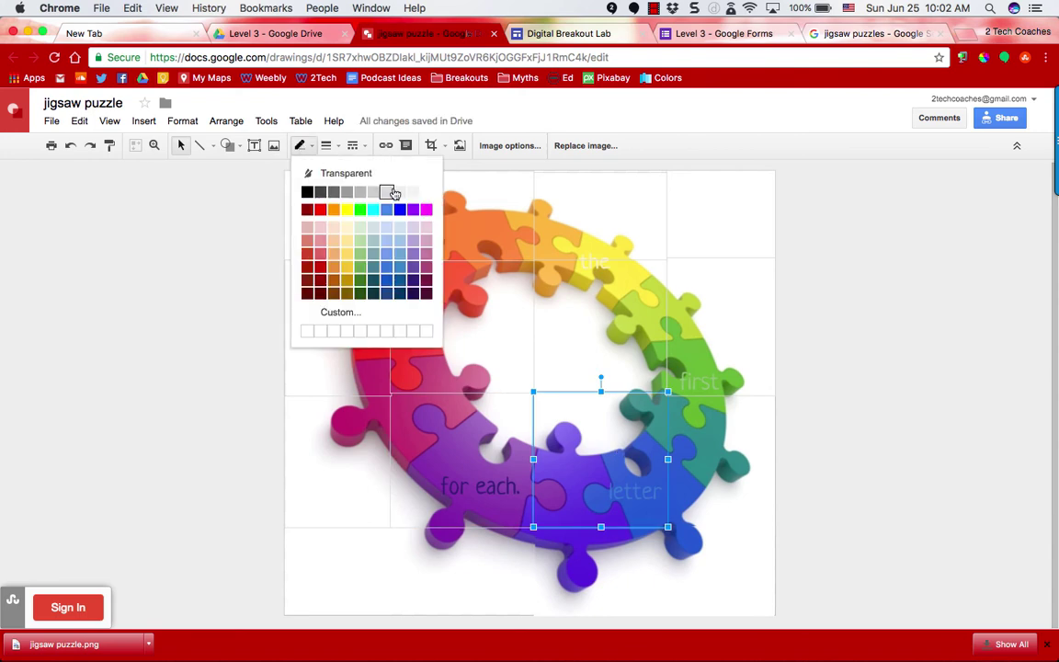
{"action": "left_click", "coordinate": [386, 191]}
{"action": "key", "text": "Tab"}
{"action": "left_click", "coordinate": [301, 147]}
{"action": "left_click", "coordinate": [387, 191]}
- Apply a light gray 1 border to the first and second pieces of the bottom row
{"action": "left_click", "coordinate": [331, 581]}
{"action": "left_click", "coordinate": [301, 147]}
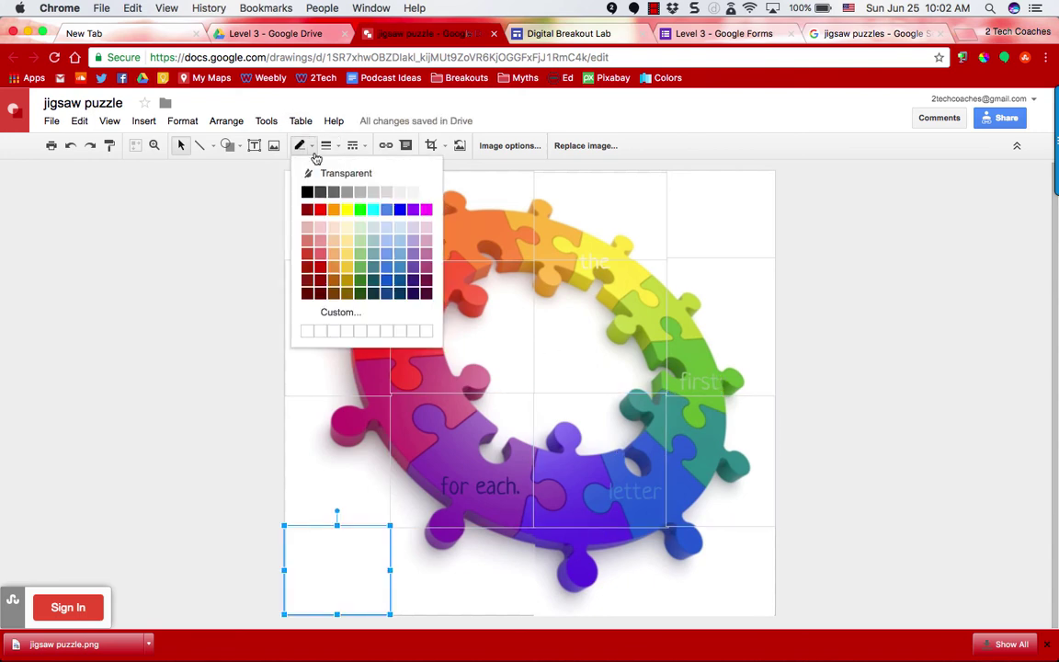
{"action": "left_click", "coordinate": [386, 194]}
{"action": "key", "text": "Tab"}
{"action": "left_click", "coordinate": [300, 147]}
{"action": "left_click", "coordinate": [386, 192]}
- Apply a light gray 1 border to the third and fourth pieces of the bottom row and deselect them
{"action": "key", "text": "Tab"}
{"action": "left_click", "coordinate": [301, 147]}
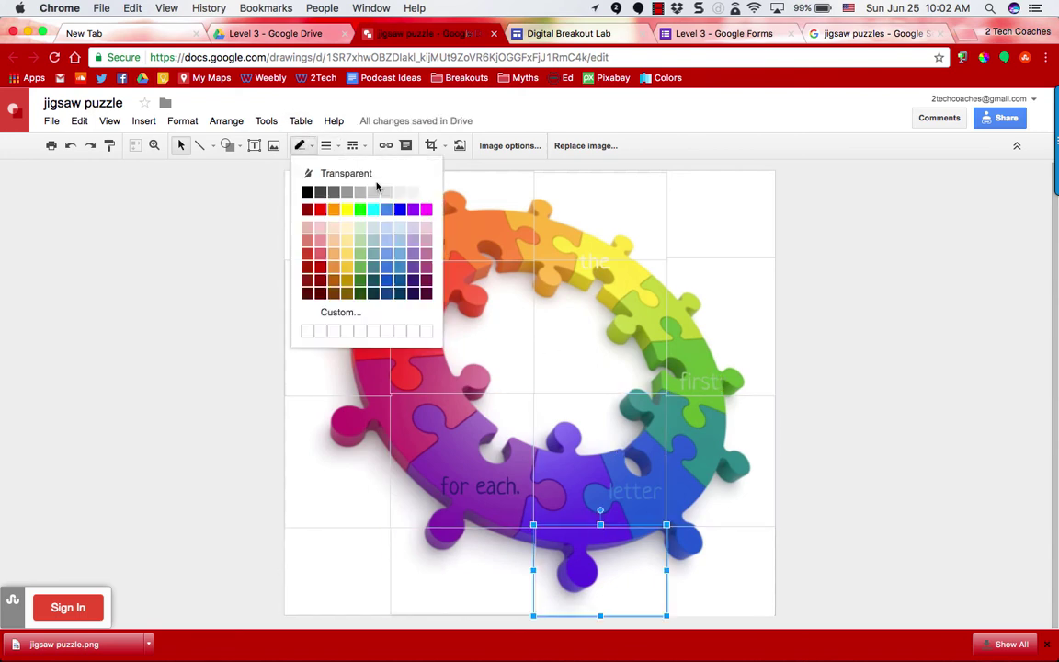
{"action": "left_click", "coordinate": [386, 191]}
{"action": "key", "text": "Tab"}
{"action": "left_click", "coordinate": [300, 147]}
{"action": "left_click", "coordinate": [387, 192]}
{"action": "left_click", "coordinate": [853, 367]}
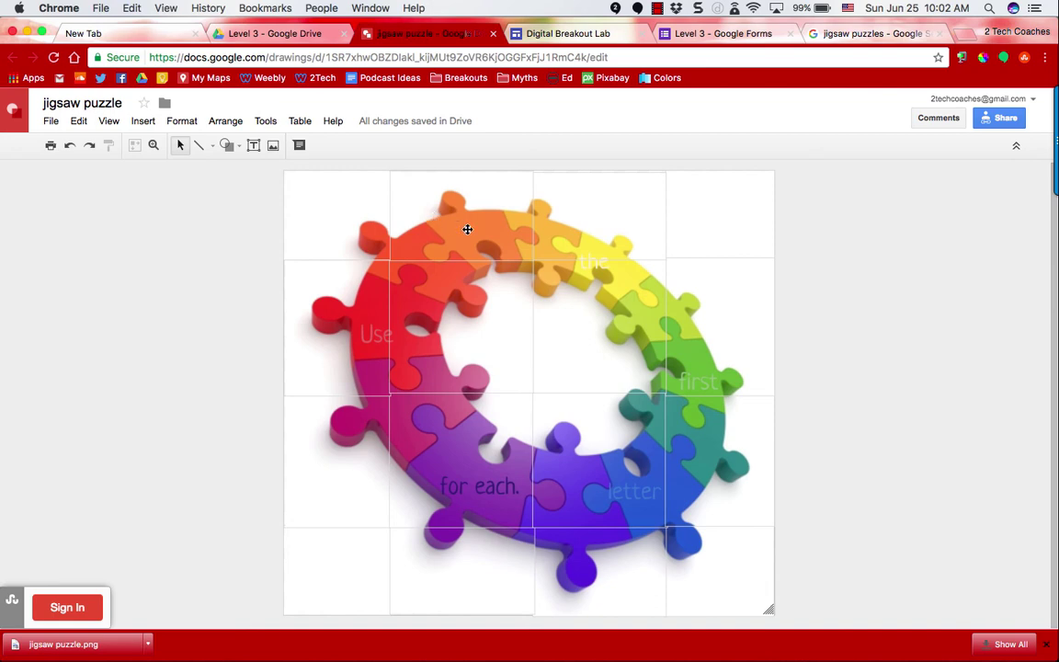
- Start scattering the puzzle by moving the orange, yellow, red-orange, teal and "for each" pieces out of their grid places
{"action": "left_click_drag", "start_coordinate": [480, 218], "coordinate": [624, 333]}
{"action": "left_click_drag", "start_coordinate": [565, 245], "coordinate": [345, 294]}
{"action": "left_click_drag", "start_coordinate": [445, 377], "coordinate": [533, 279]}
{"action": "left_click_drag", "start_coordinate": [763, 473], "coordinate": [542, 349]}
{"action": "left_click_drag", "start_coordinate": [493, 479], "coordinate": [694, 465]}
- Scatter the "Use" piece, the blank corner pieces and the second and fourth bottom-row pieces to other parts of the canvas
{"action": "left_click", "coordinate": [700, 544]}
{"action": "left_click_drag", "start_coordinate": [700, 543], "coordinate": [552, 425]}
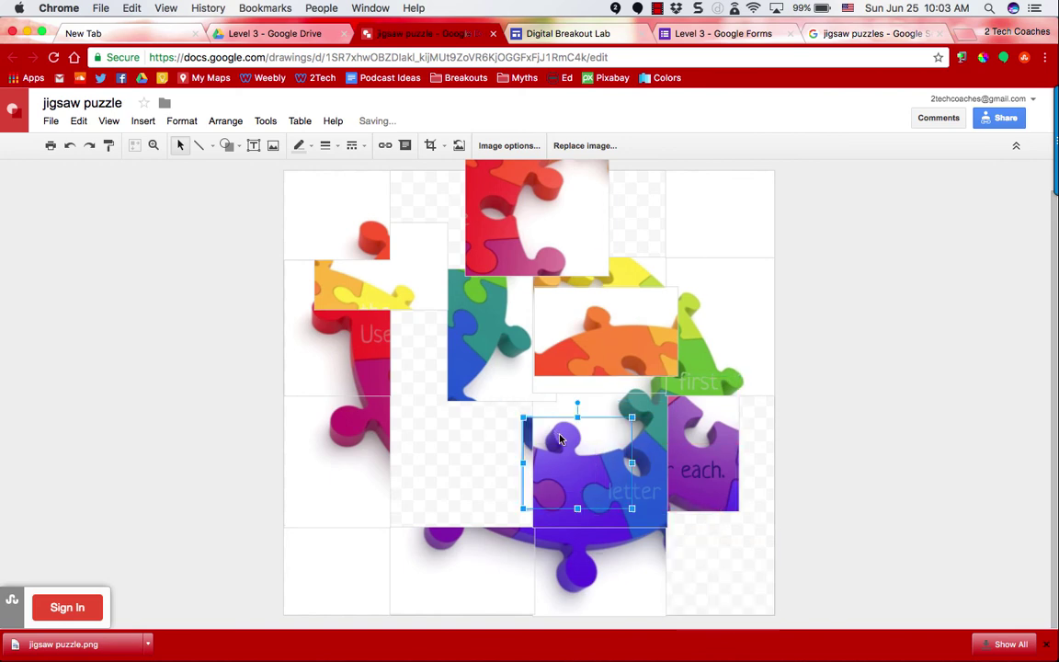
{"action": "left_click_drag", "start_coordinate": [470, 541], "coordinate": [419, 438]}
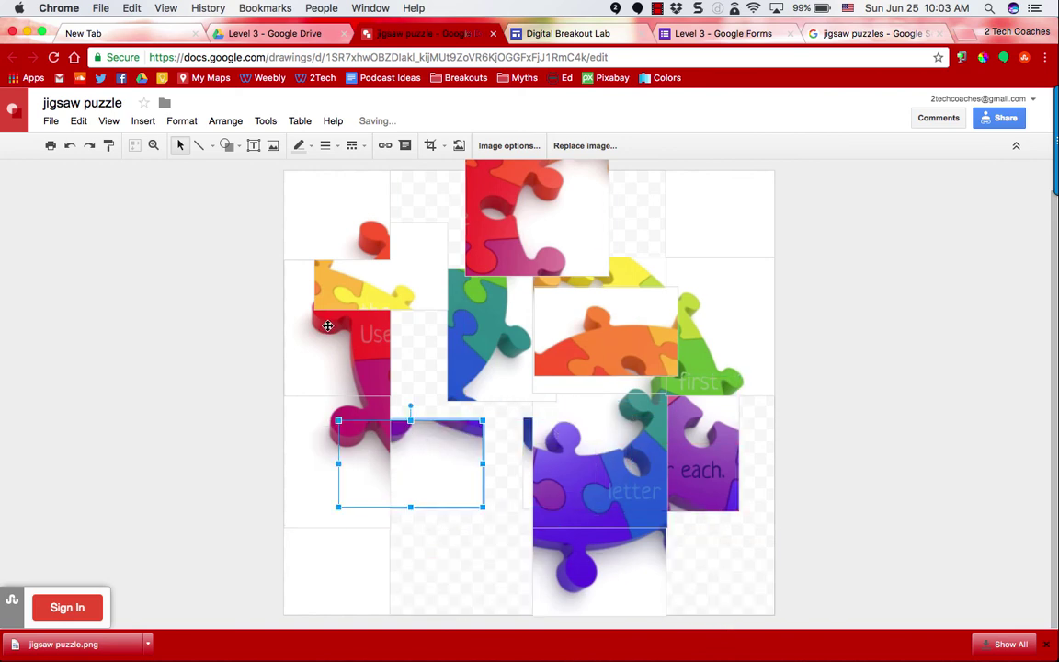
{"action": "left_click_drag", "start_coordinate": [328, 325], "coordinate": [476, 347]}
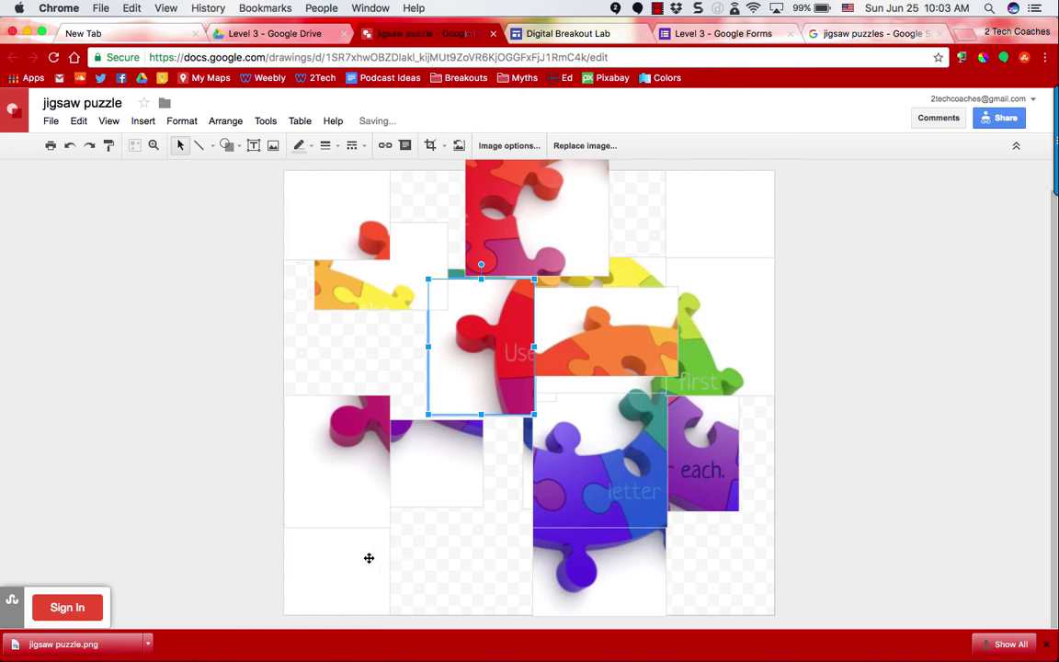
{"action": "left_click_drag", "start_coordinate": [383, 538], "coordinate": [702, 222]}
{"action": "left_click_drag", "start_coordinate": [762, 237], "coordinate": [526, 591]}
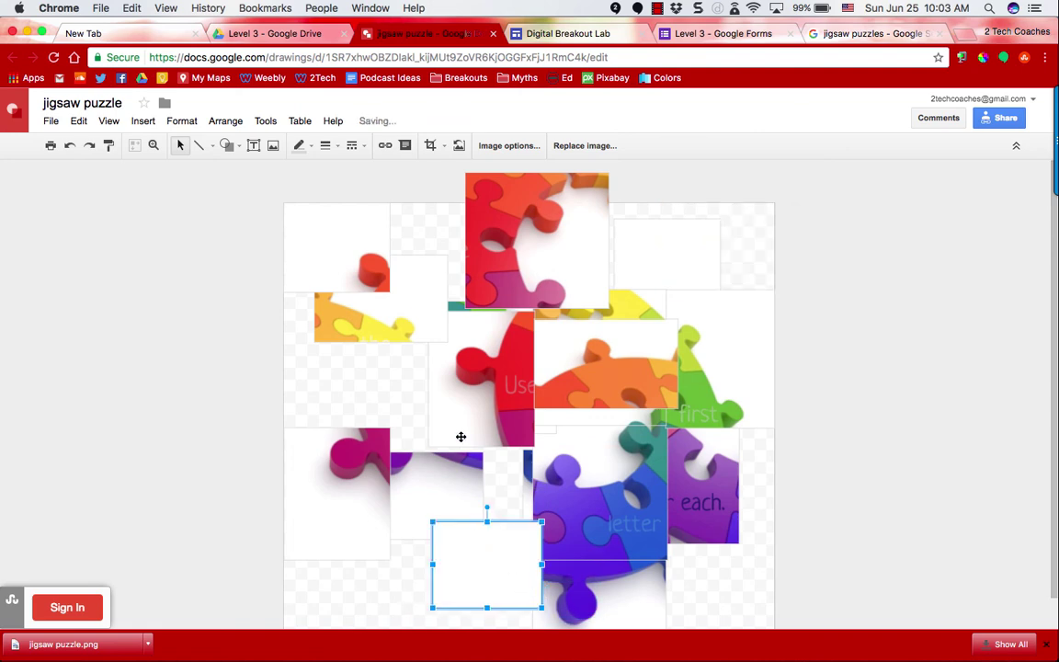
- Move the "Use" and yellow-green pieces toward the canvas's left half, the teal piece lower left and the "first" piece lower right
{"action": "left_click_drag", "start_coordinate": [461, 437], "coordinate": [370, 468]}
{"action": "left_click", "coordinate": [469, 390]}
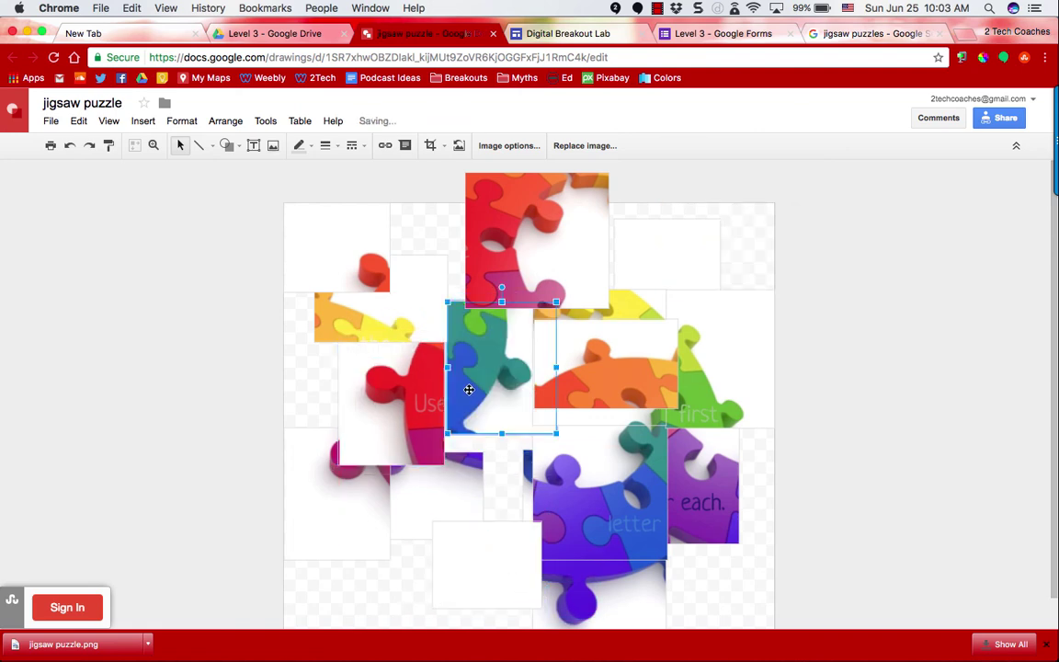
{"action": "left_click_drag", "start_coordinate": [469, 390], "coordinate": [366, 605]}
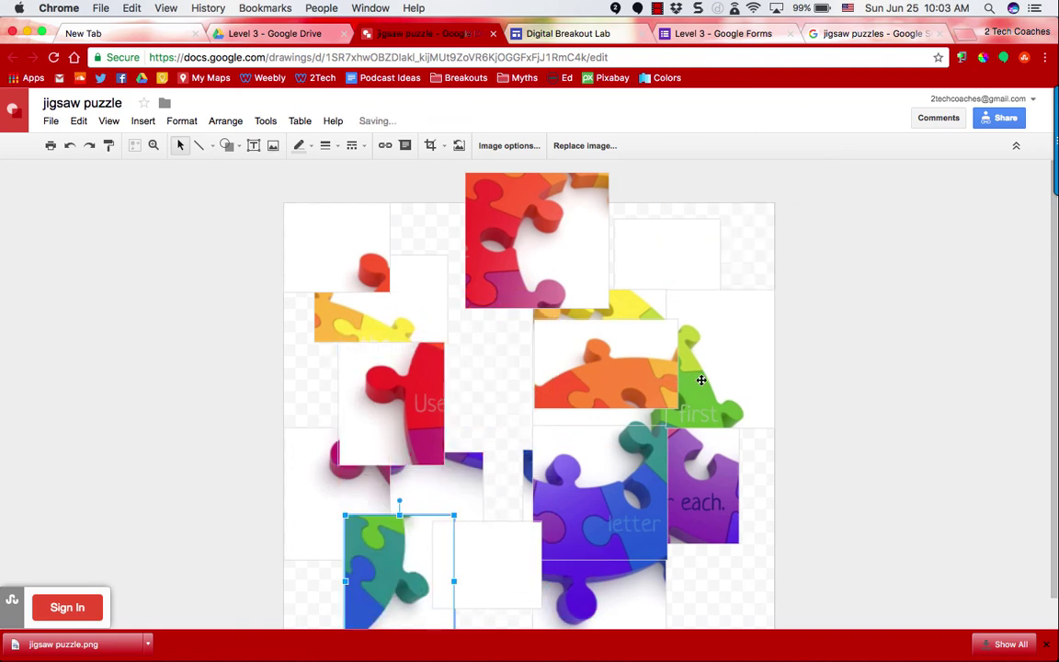
{"action": "left_click_drag", "start_coordinate": [700, 380], "coordinate": [718, 536]}
{"action": "left_click_drag", "start_coordinate": [610, 315], "coordinate": [517, 342]}
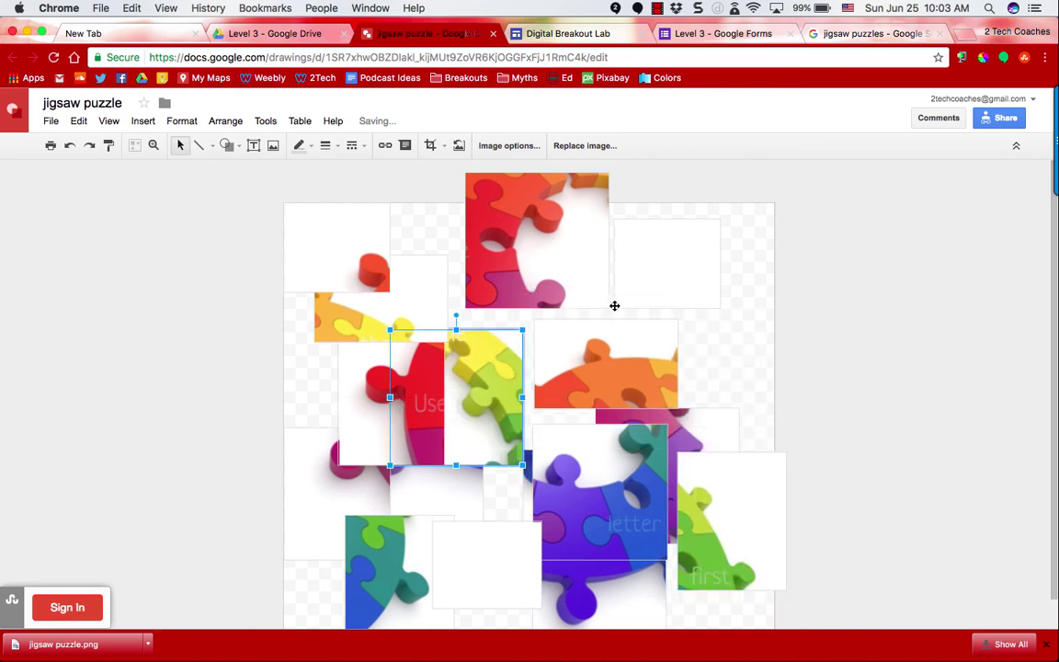
- Mix up the orange, "for each", bottom purple and "letter" pieces, placing "letter" near the canvas's upper left and "for each" lower right
{"action": "left_click_drag", "start_coordinate": [622, 375], "coordinate": [696, 337]}
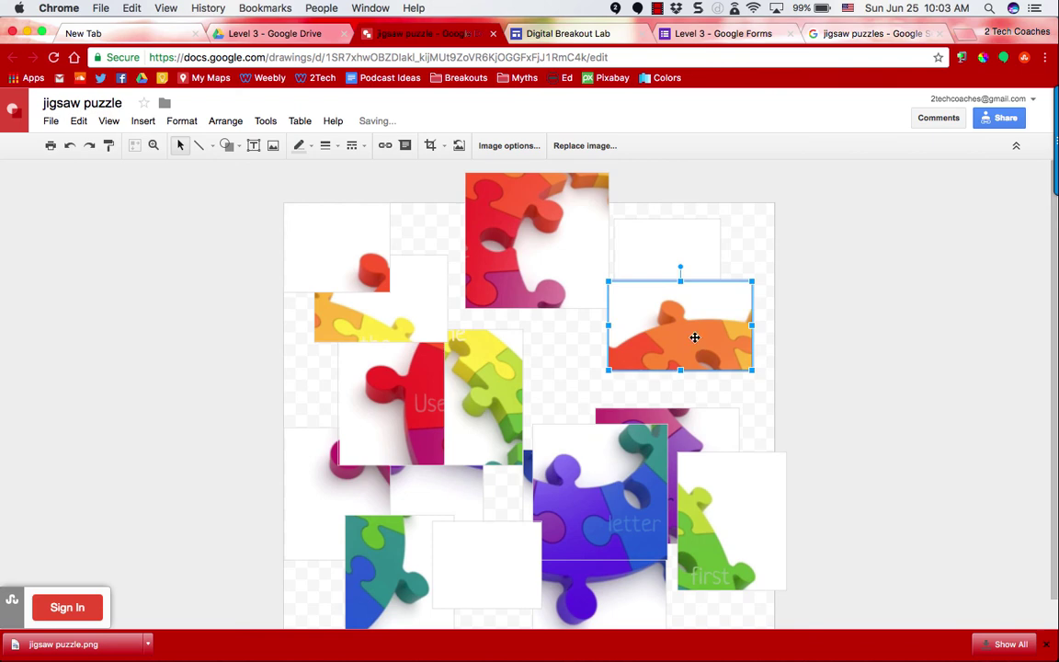
{"action": "left_click_drag", "start_coordinate": [686, 414], "coordinate": [621, 361]}
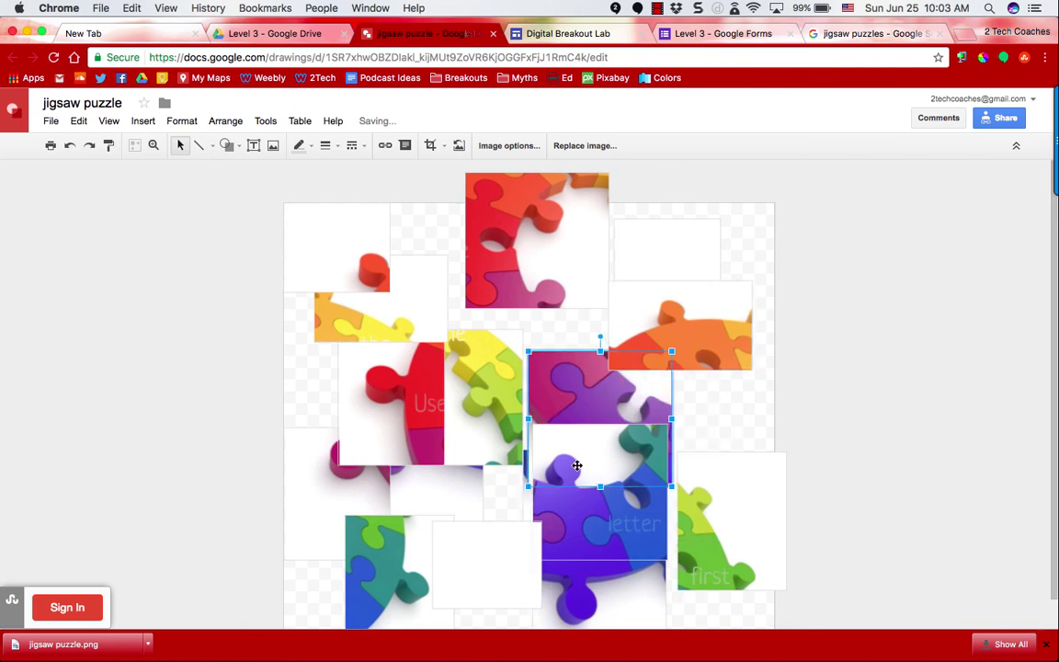
{"action": "left_click_drag", "start_coordinate": [601, 573], "coordinate": [682, 464]}
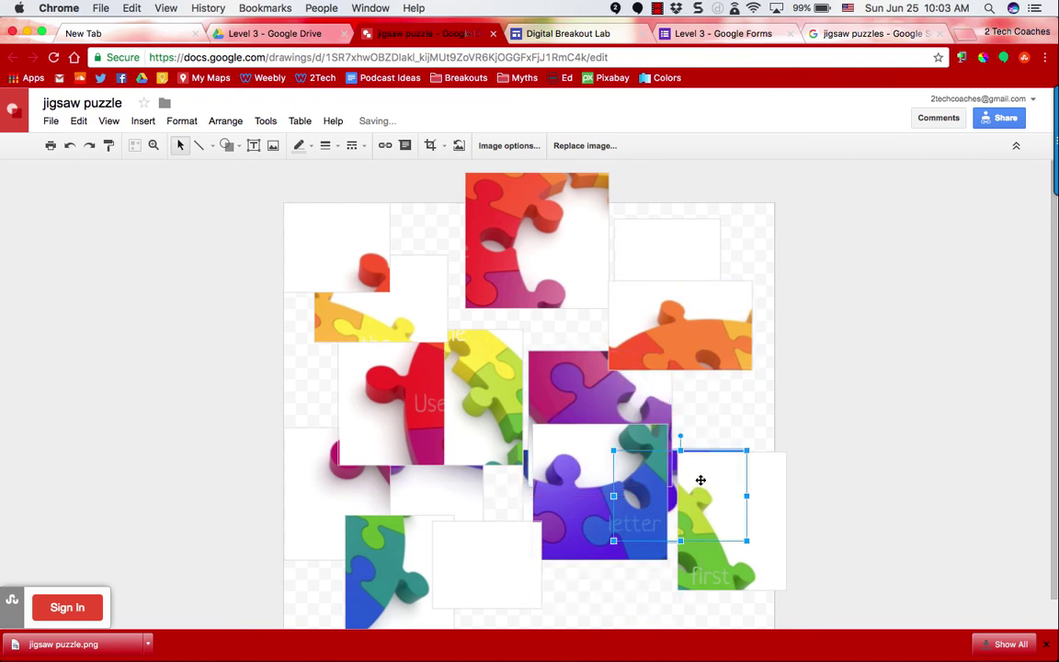
{"action": "left_click_drag", "start_coordinate": [566, 505], "coordinate": [387, 284]}
{"action": "left_click_drag", "start_coordinate": [575, 443], "coordinate": [651, 595]}
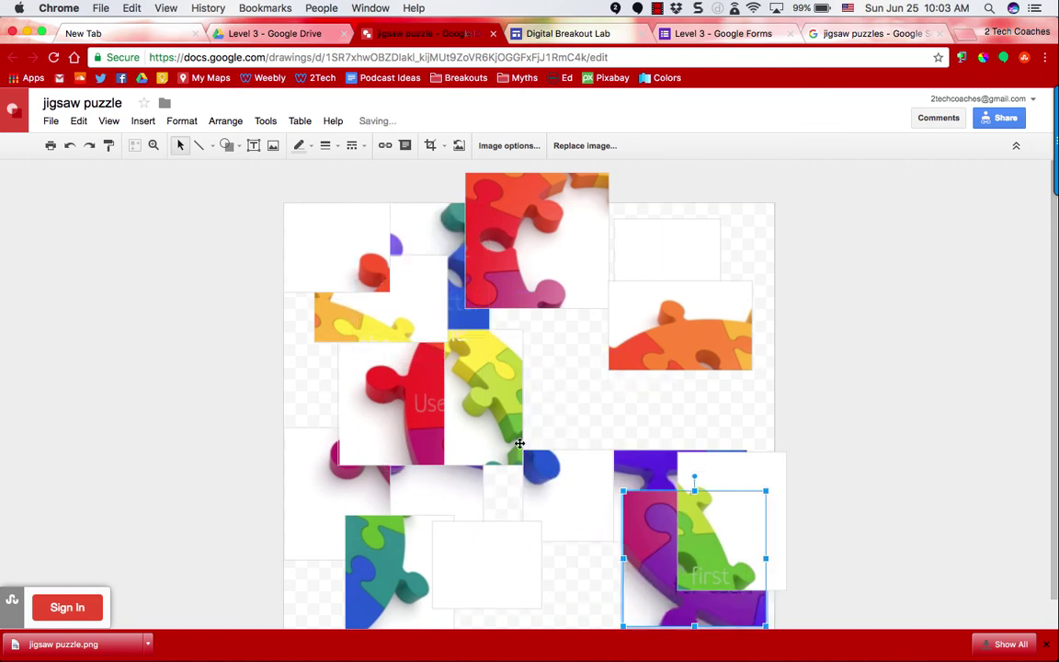
- Shift the yellow-green, red-orange and "Use" pieces near the canvas's center and move the mostly white bottom-row piece up to the middle left
{"action": "left_click_drag", "start_coordinate": [491, 418], "coordinate": [614, 401]}
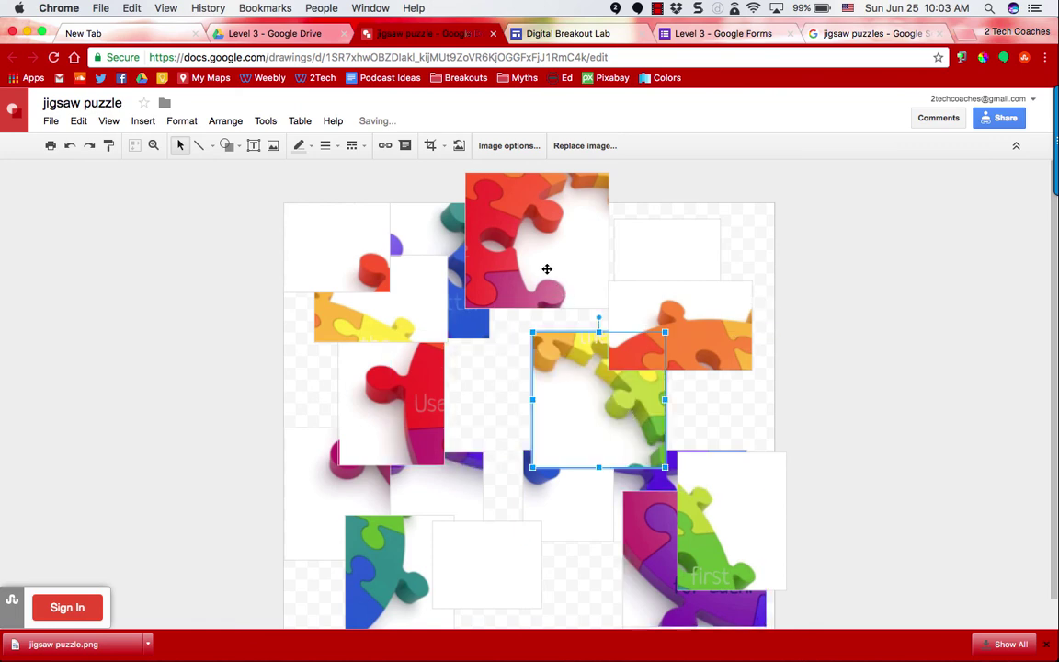
{"action": "left_click_drag", "start_coordinate": [547, 269], "coordinate": [553, 354]}
{"action": "left_click", "coordinate": [432, 405]}
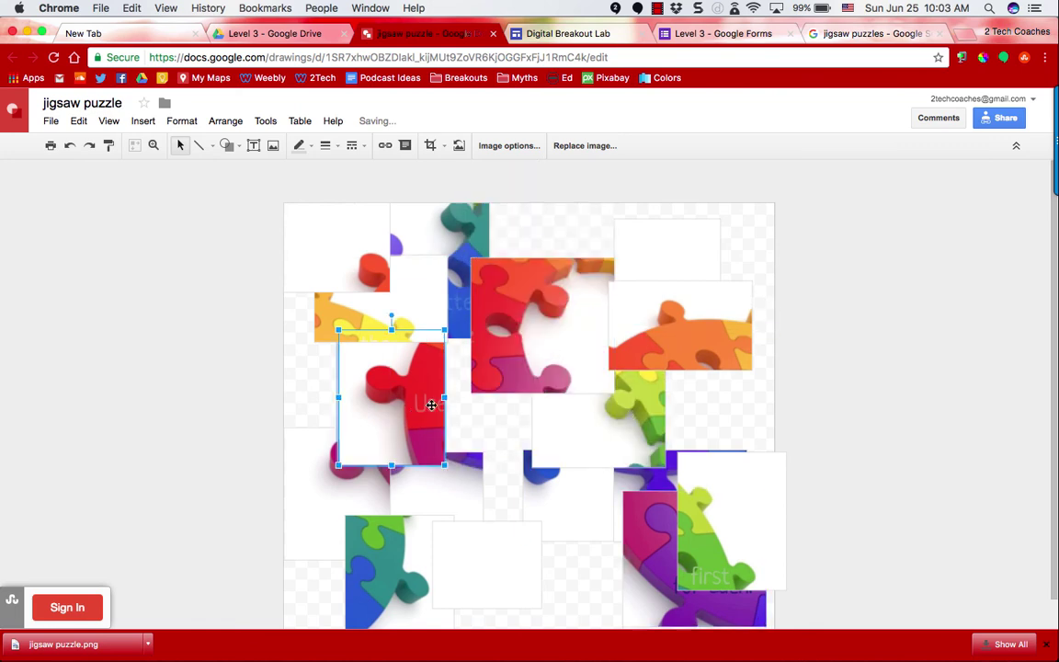
{"action": "left_click_drag", "start_coordinate": [431, 404], "coordinate": [487, 396]}
{"action": "left_click_drag", "start_coordinate": [447, 477], "coordinate": [477, 364]}
- Place the "Use" piece near the canvas's lower center with the blank piece overlapping it, and shift the teal piece slightly right
{"action": "left_click_drag", "start_coordinate": [442, 437], "coordinate": [528, 612]}
{"action": "left_click_drag", "start_coordinate": [465, 582], "coordinate": [591, 567]}
{"action": "left_click_drag", "start_coordinate": [526, 564], "coordinate": [484, 541]}
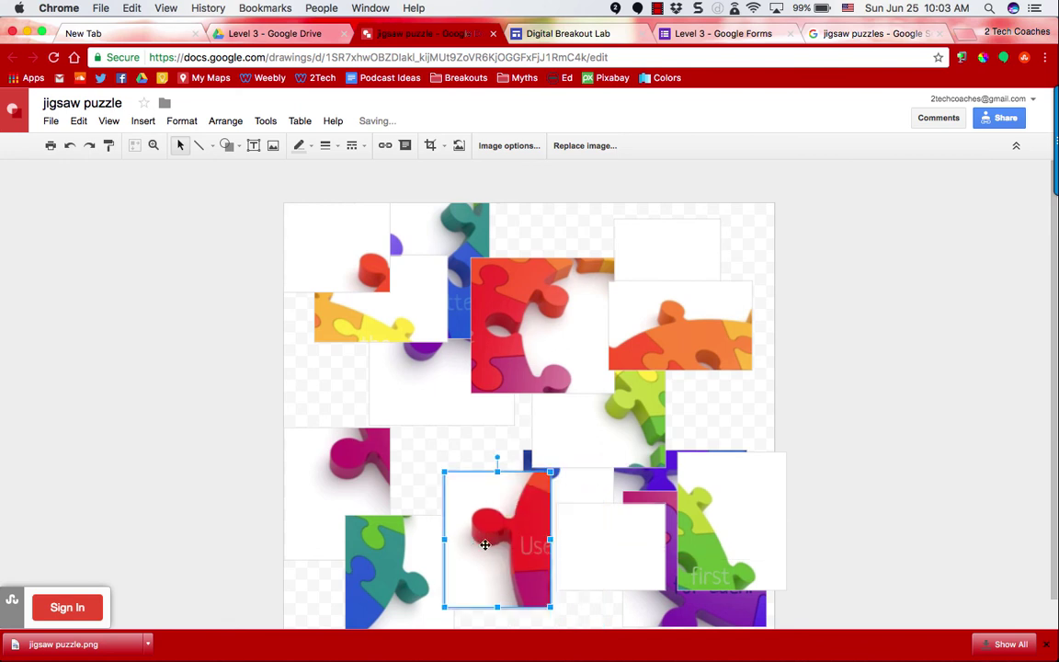
{"action": "left_click_drag", "start_coordinate": [566, 543], "coordinate": [523, 549]}
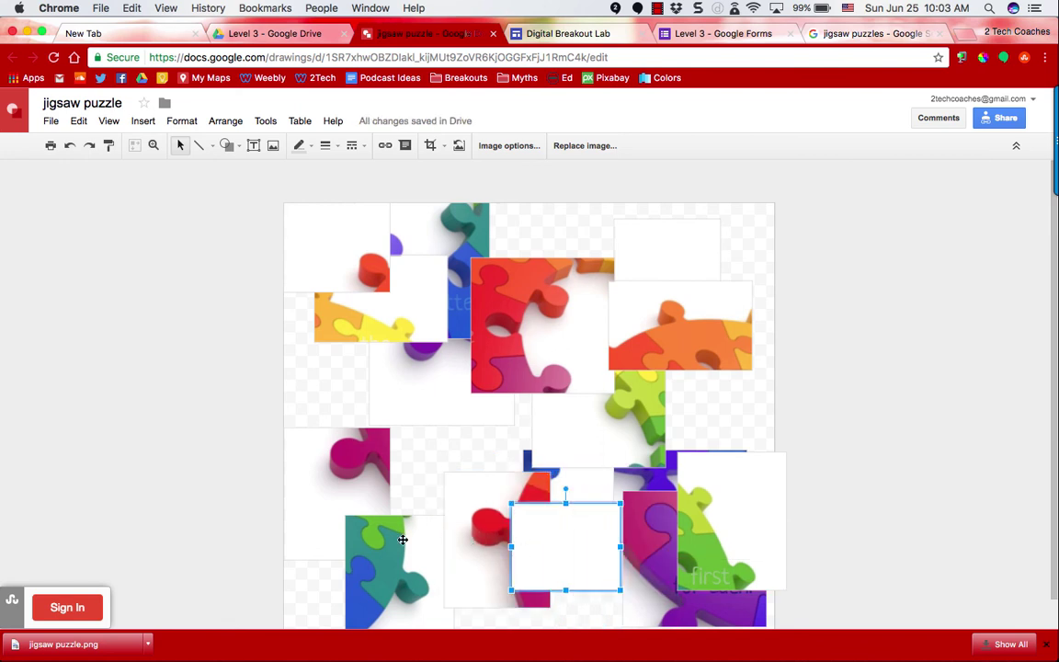
{"action": "left_click", "coordinate": [395, 543]}
{"action": "left_click_drag", "start_coordinate": [396, 542], "coordinate": [410, 550]}
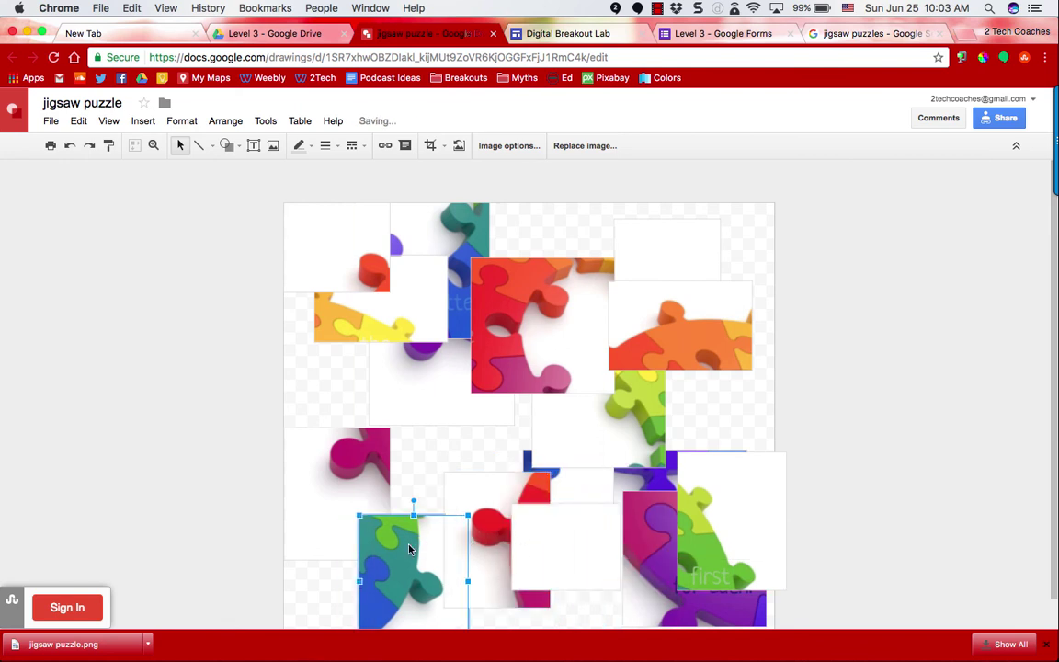
- Reposition the red-orange piece near the canvas's upper center and move the yellow-green piece beneath the orange one
{"action": "left_click_drag", "start_coordinate": [544, 300], "coordinate": [521, 303]}
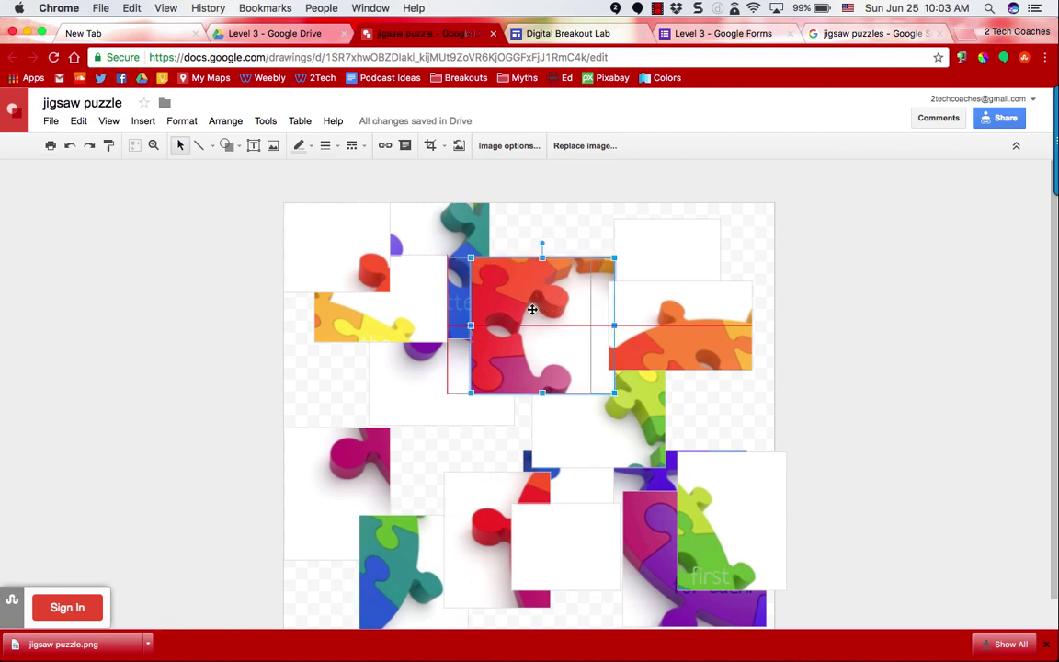
{"action": "left_click_drag", "start_coordinate": [567, 276], "coordinate": [570, 276]}
{"action": "left_click_drag", "start_coordinate": [607, 406], "coordinate": [671, 423]}
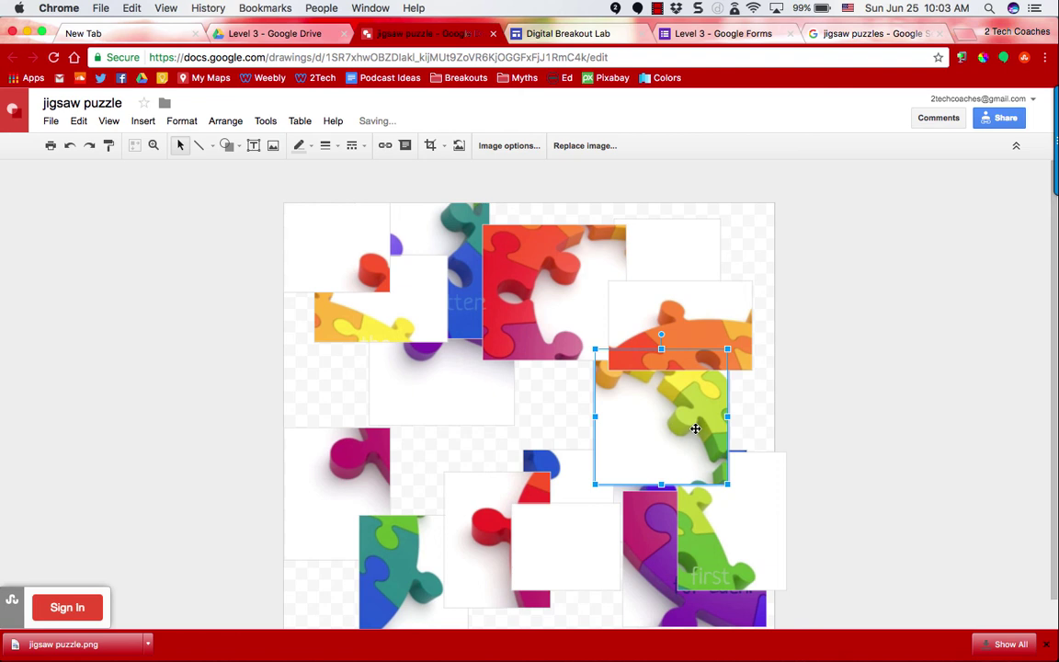
{"action": "left_click", "coordinate": [556, 331]}
{"action": "left_click_drag", "start_coordinate": [556, 331], "coordinate": [545, 354]}
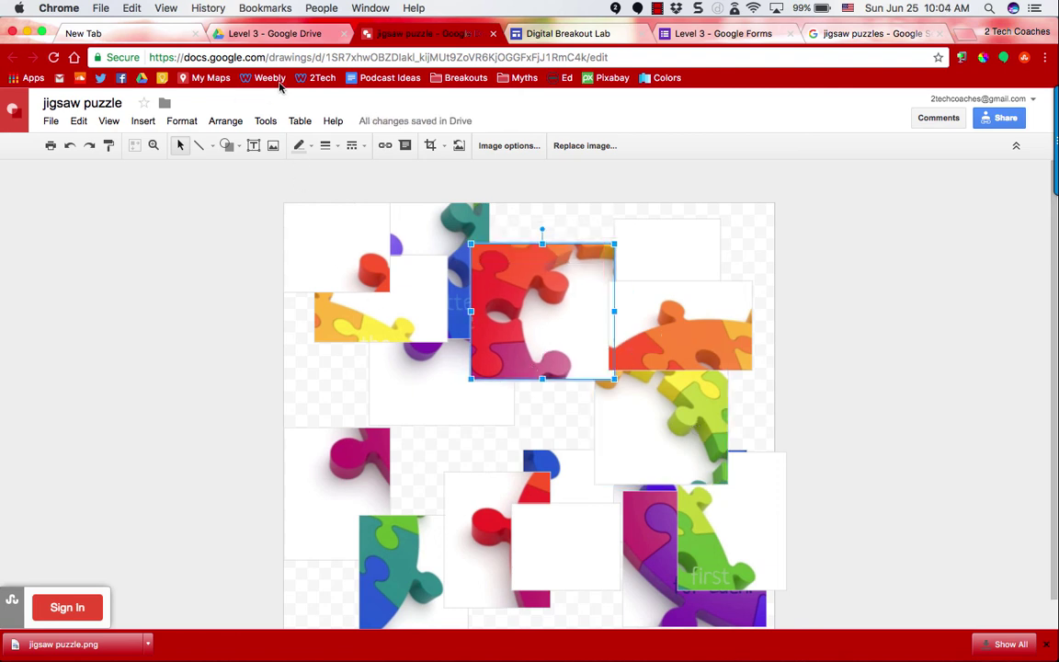
- Replace "edit" at the end of the drawing's web address with "copy"
{"action": "left_click", "coordinate": [618, 57]}
{"action": "left_click", "coordinate": [619, 57]}
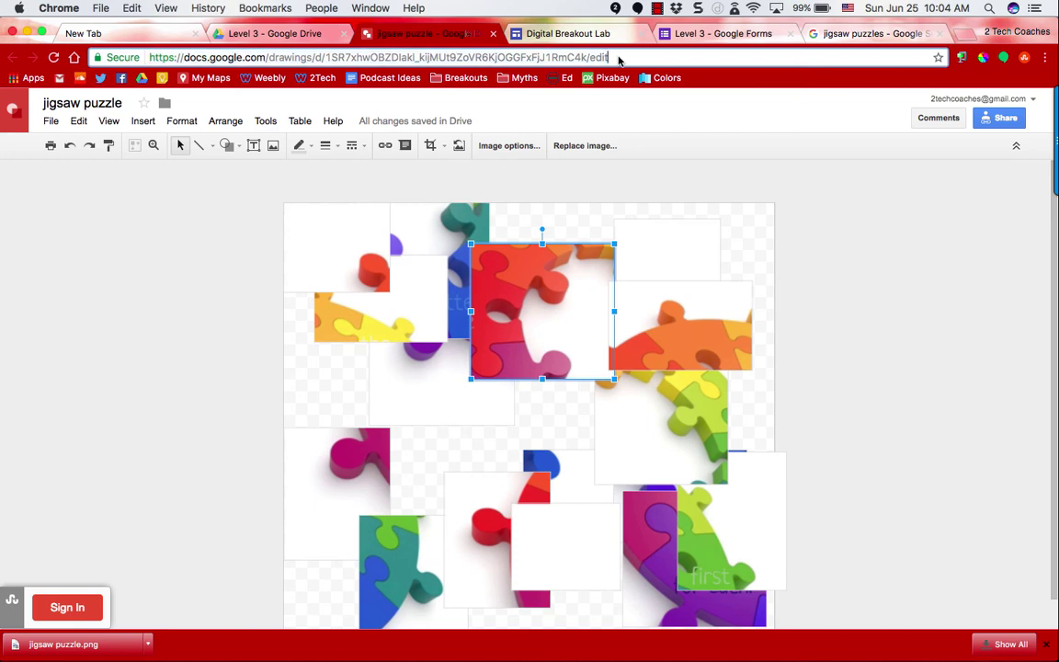
{"action": "key", "text": "BackSpace"}
{"action": "key", "text": "BackSpace"}
{"action": "key", "text": "BackSpace"}
{"action": "key", "text": "BackSpace"}
{"action": "type", "text": "copy"}
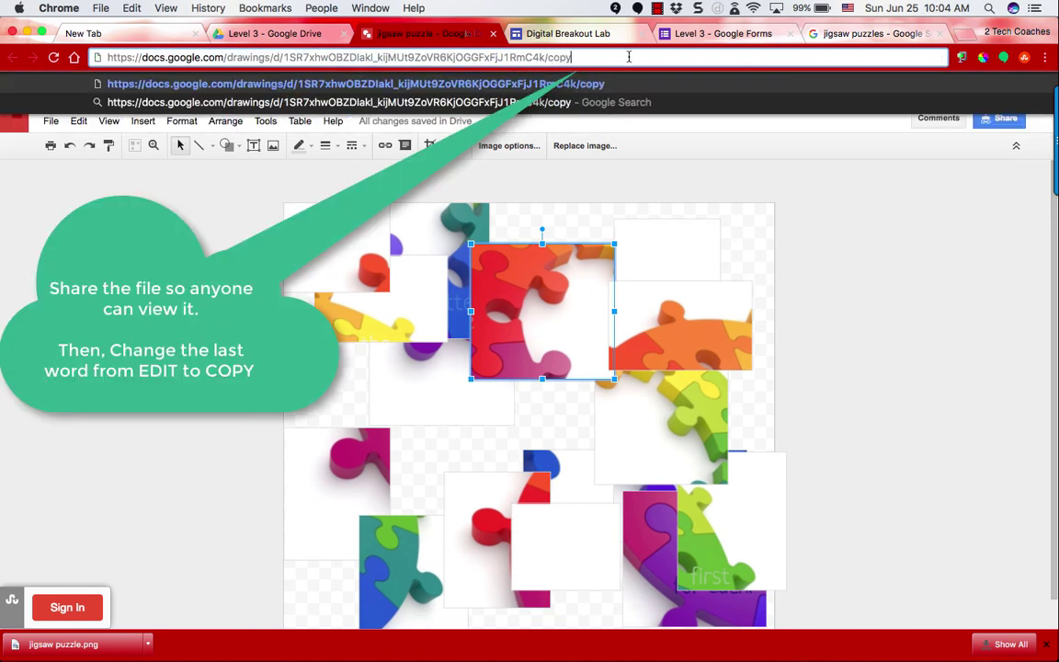
- Copy the drawing's web address ending in "copy" and link the jigsaw image on the Breakout Lab site's Level 3 page to it
{"action": "key", "text": "super+a"}
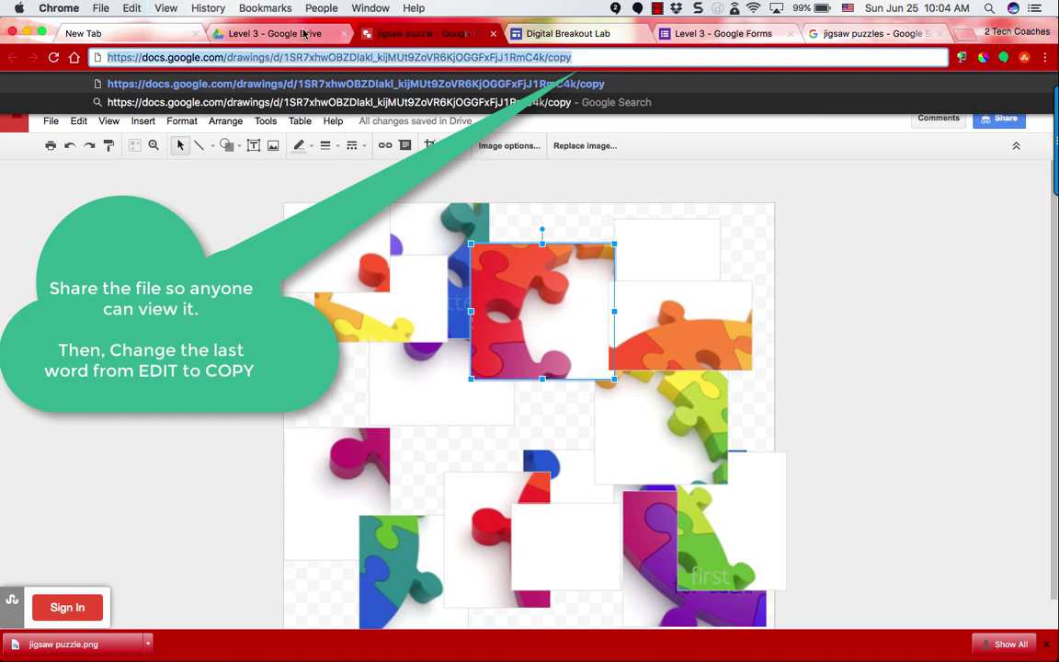
{"action": "left_click", "coordinate": [510, 35]}
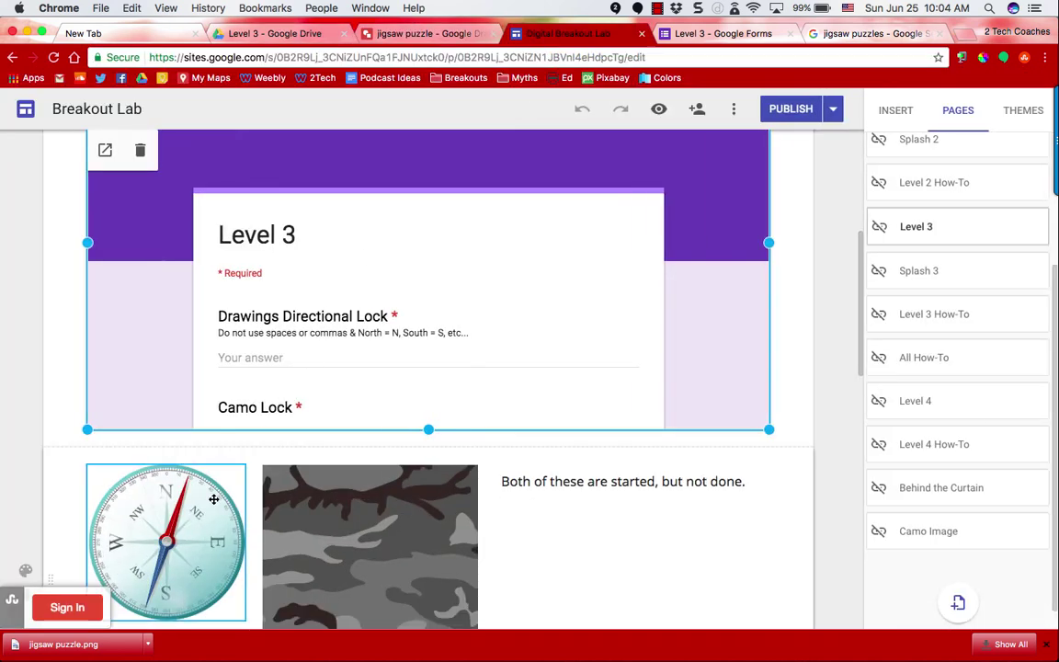
{"action": "scroll", "coordinate": [214, 503], "scroll_direction": "down", "scroll_amount": 5}
{"action": "scroll", "coordinate": [213, 503], "scroll_direction": "down", "scroll_amount": 3}
{"action": "left_click", "coordinate": [406, 508]}
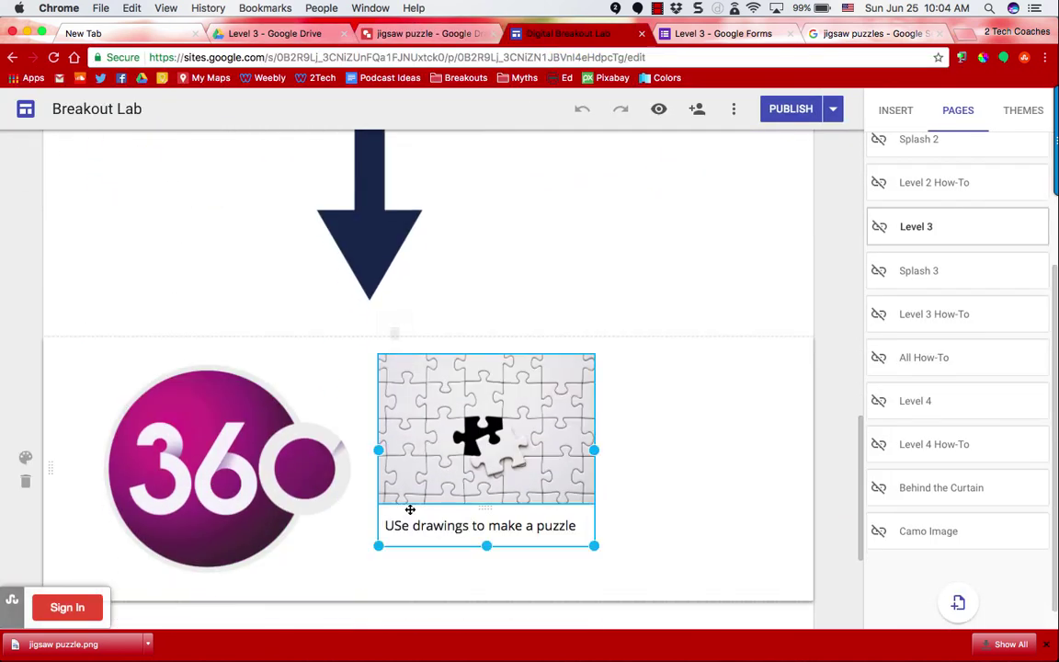
{"action": "left_click", "coordinate": [462, 473]}
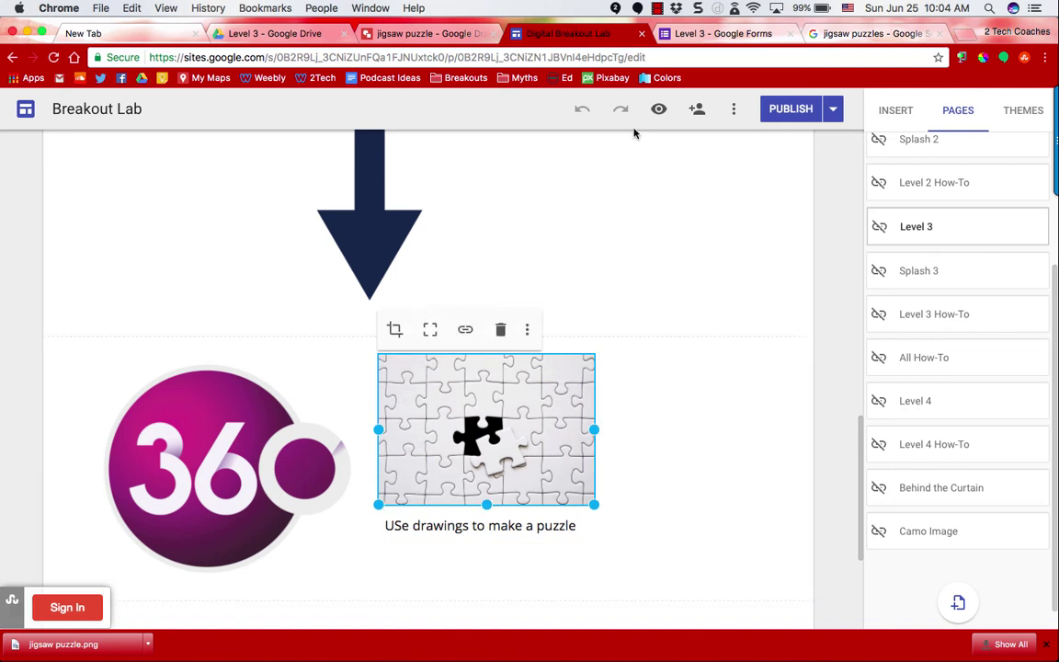
{"action": "left_click", "coordinate": [464, 328]}
{"action": "key", "text": "super+v"}
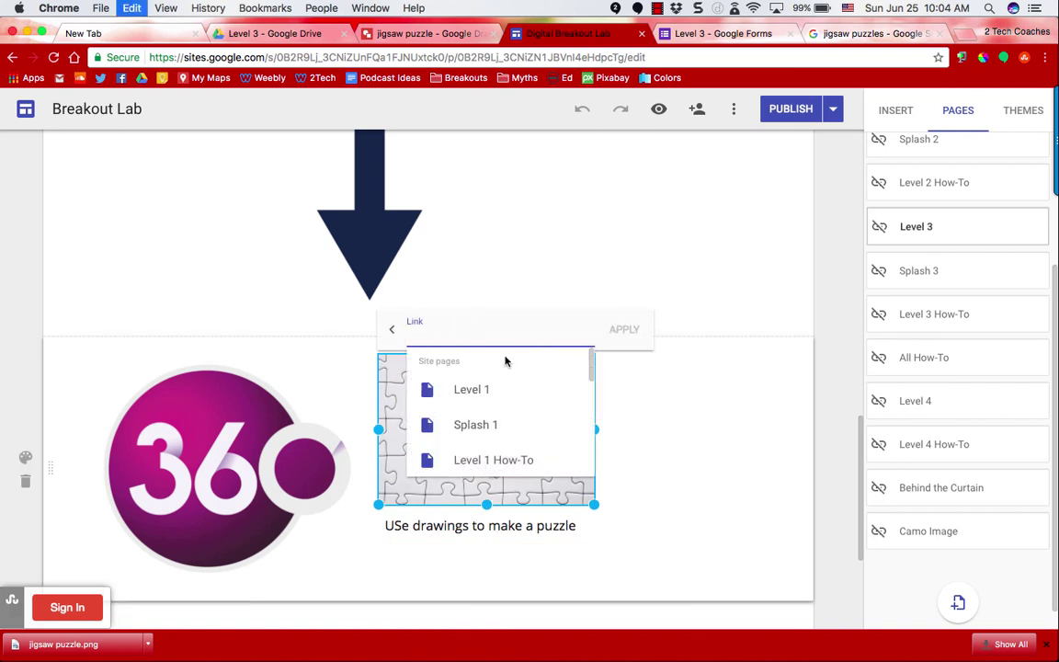
{"action": "left_click", "coordinate": [625, 330]}
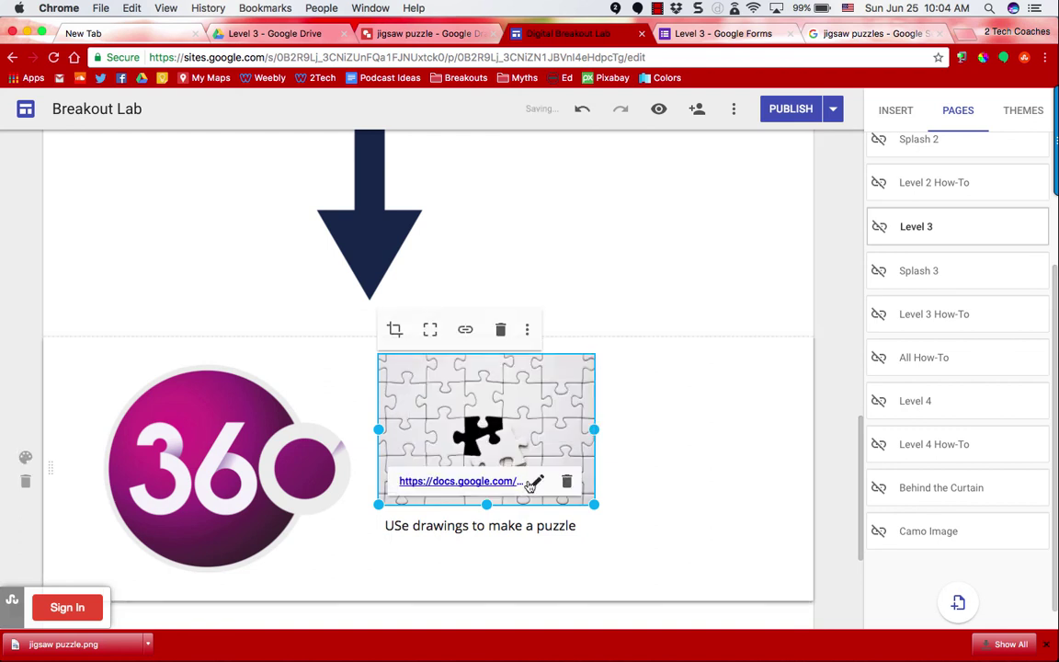
{"action": "left_click", "coordinate": [579, 527]}
{"action": "left_click", "coordinate": [345, 512]}
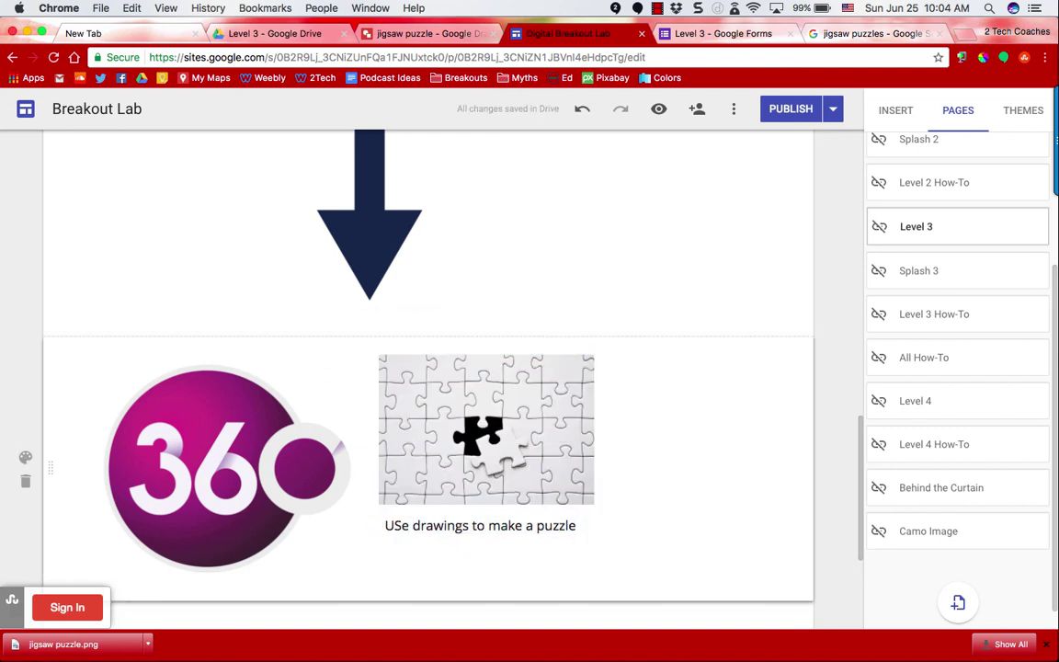
- Replace the caption under the jigsaw image with "Done. Need to do the video."
{"action": "left_click", "coordinate": [432, 525]}
{"action": "left_click", "coordinate": [432, 525]}
{"action": "triple_click", "coordinate": [432, 525]}
{"action": "type", "text": "Don"}
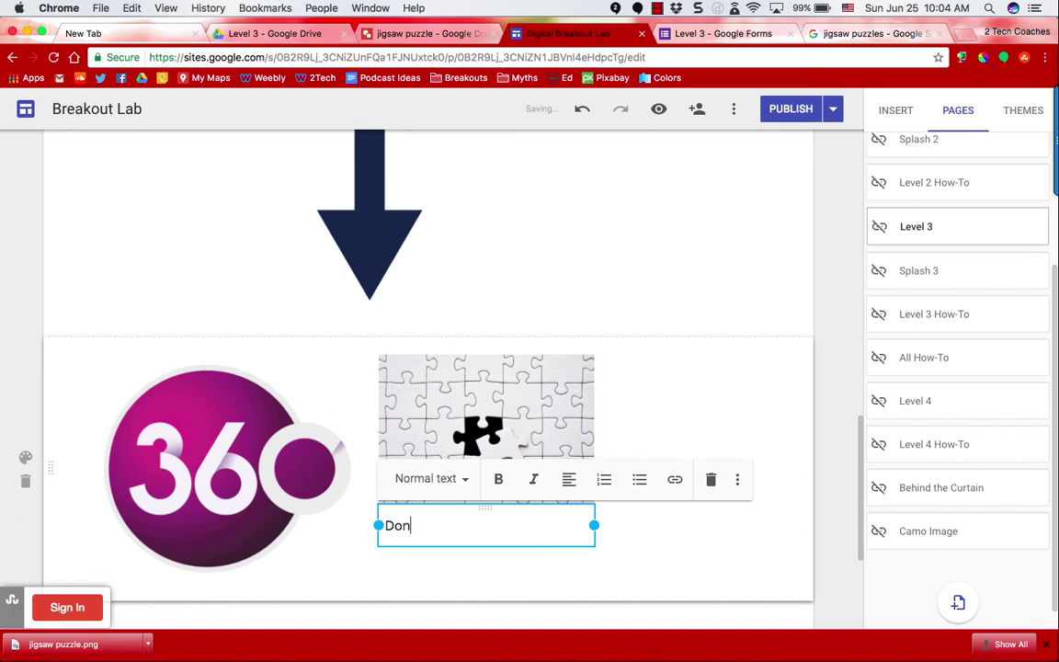
{"action": "type", "text": "e. "}
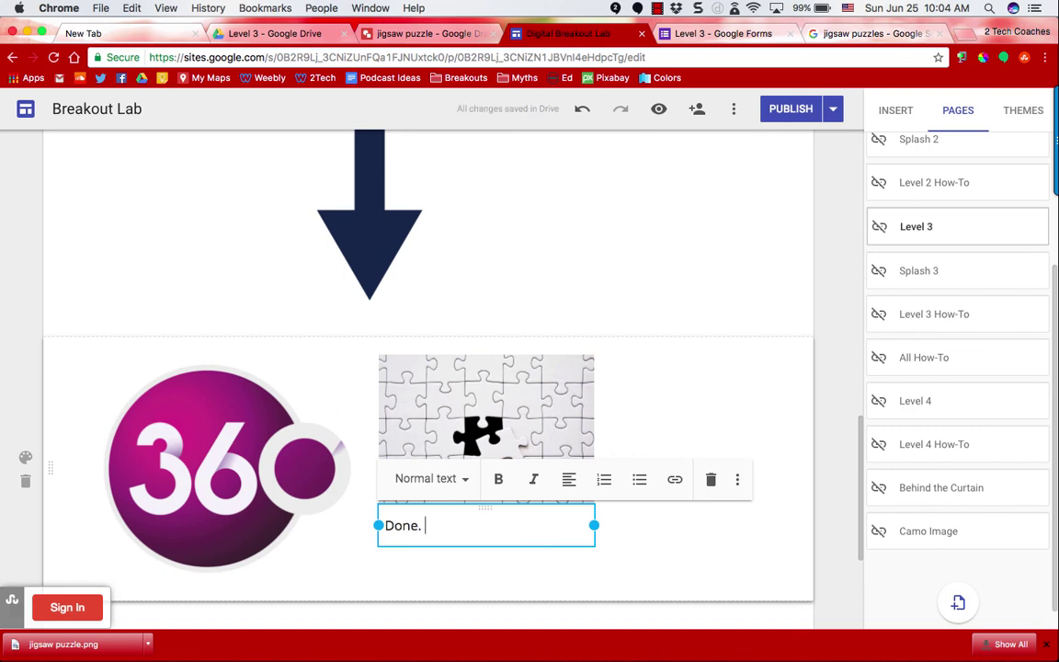
{"action": "type", "text": "Need to do th"}
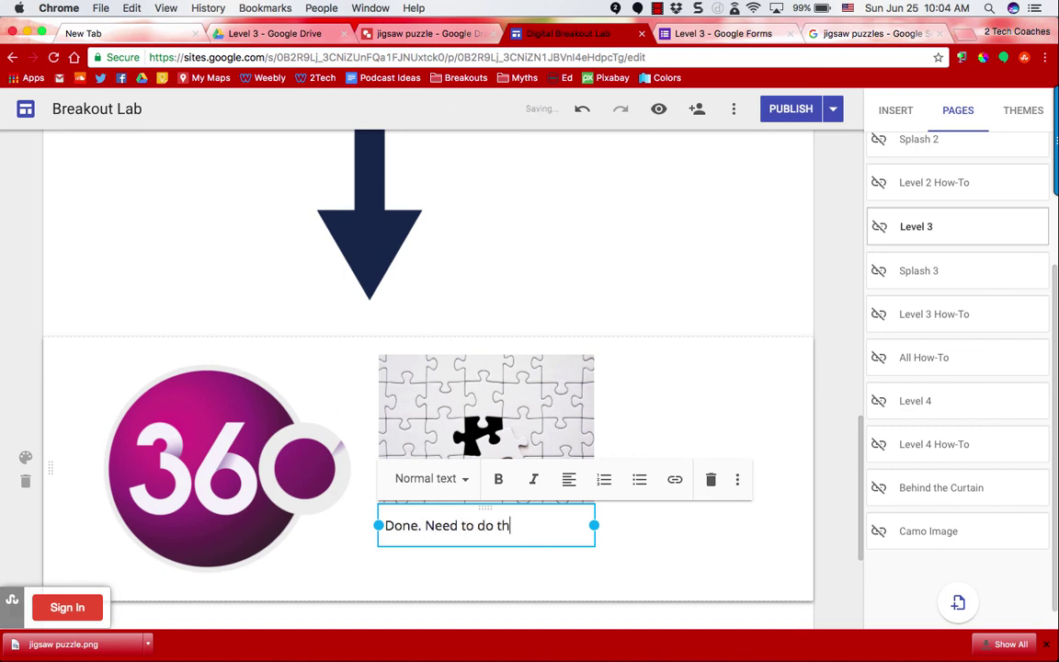
{"action": "type", "text": "e video."}
{"action": "left_click", "coordinate": [659, 8]}
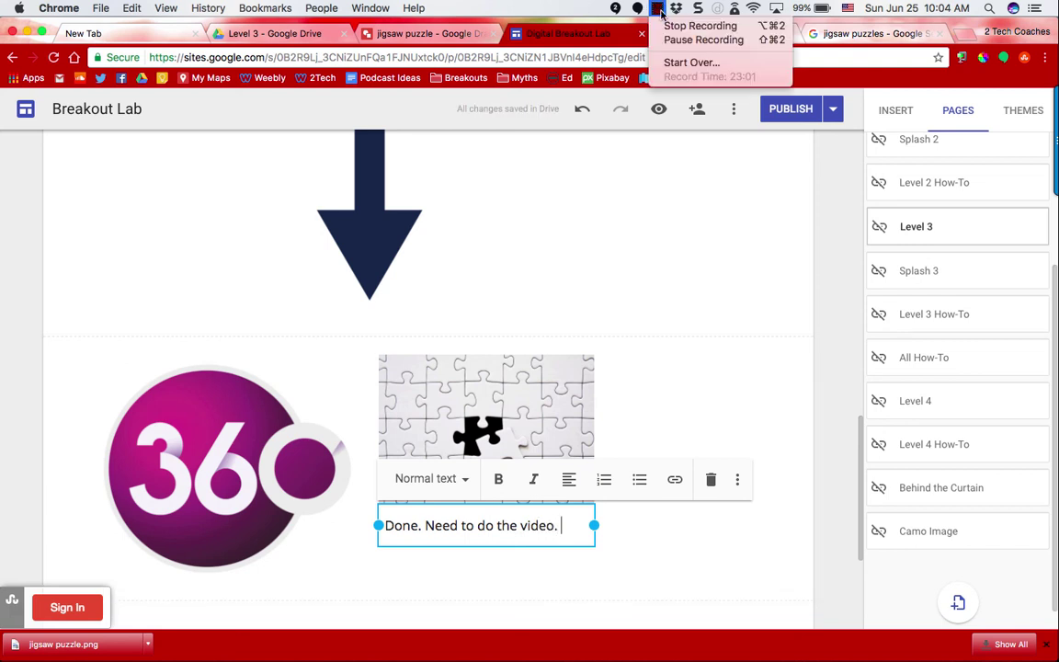